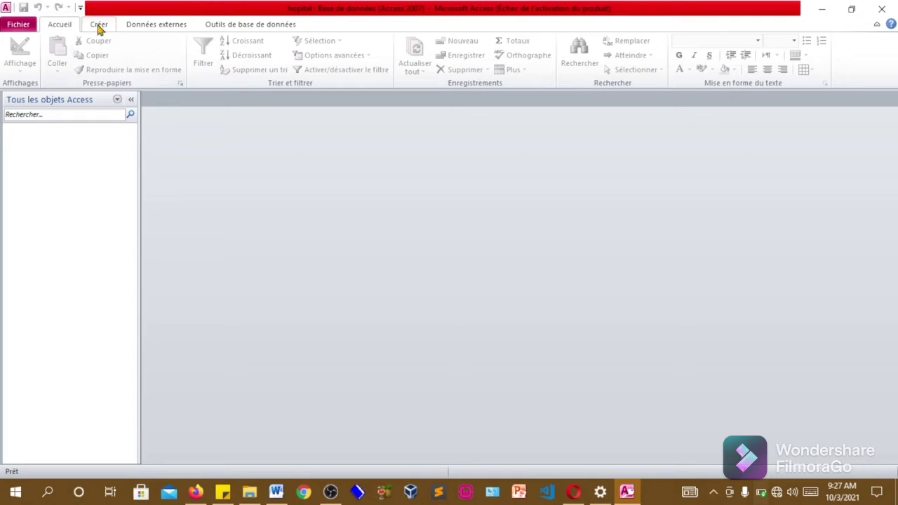
Create a new blank table in design view in the hopital database.
mouse_move(289, 460)
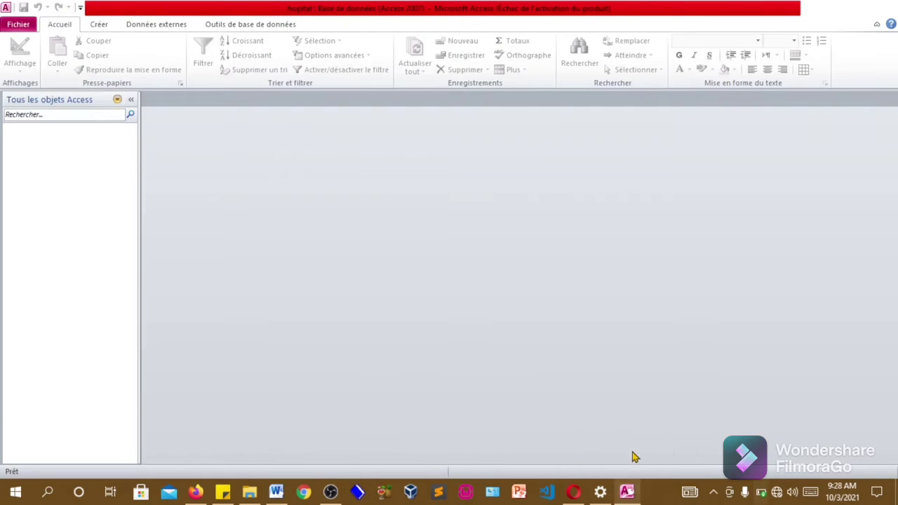
left_click(98, 26)
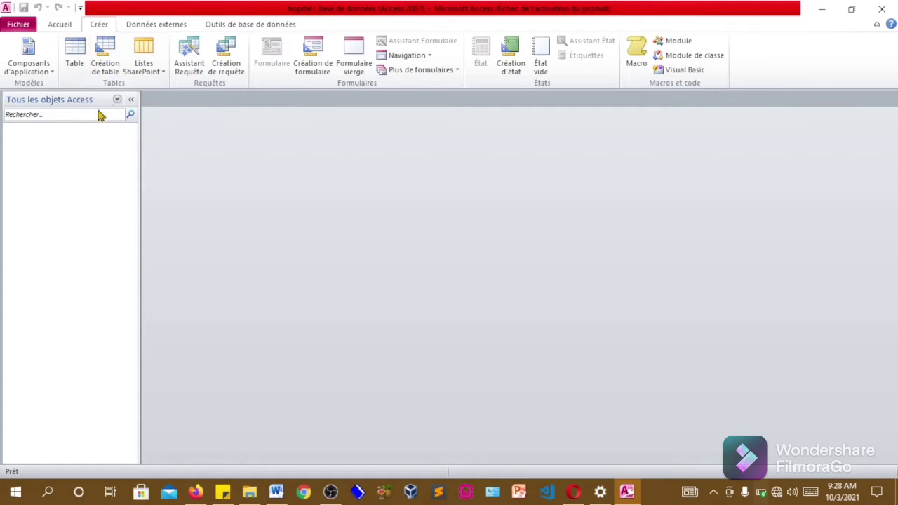
left_click(105, 55)
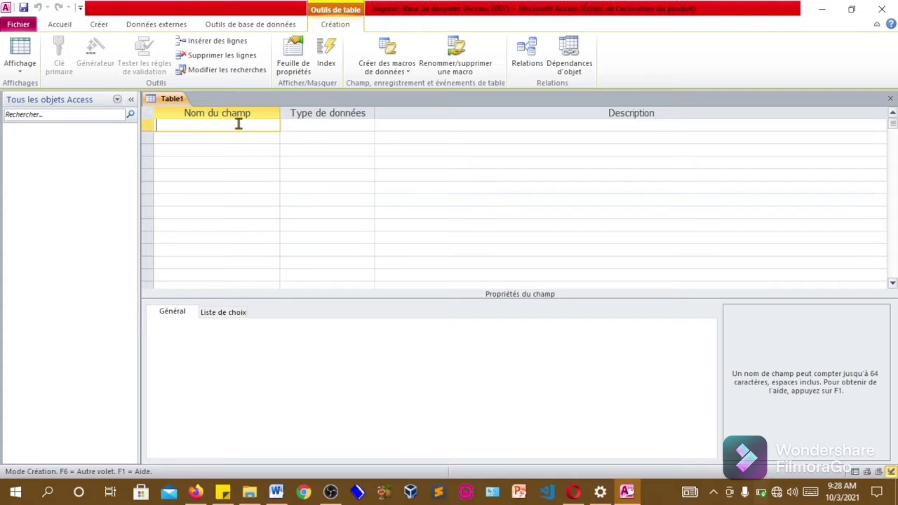
Define the first field as NoPatient with data type NuméroAuto and the description "Refference Patient".
type("NoPatient")
left_click(327, 129)
left_click(367, 125)
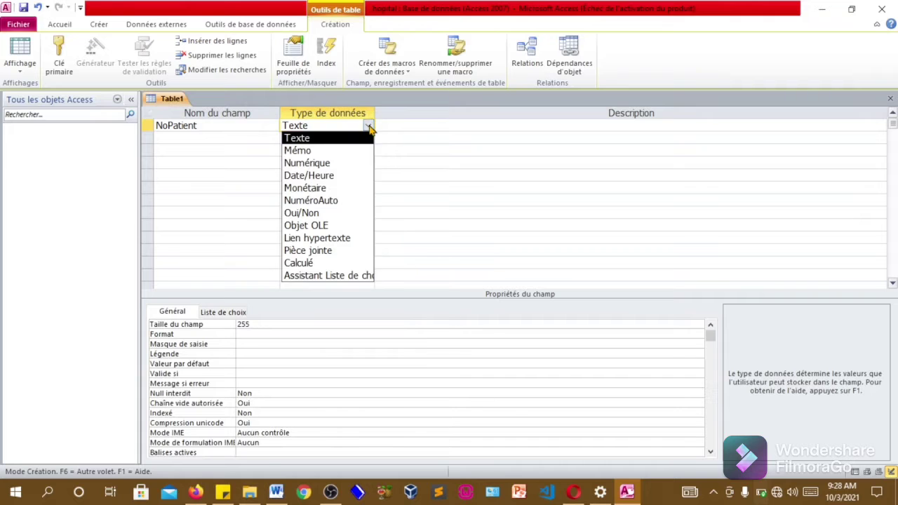
left_click(337, 202)
left_click(401, 126)
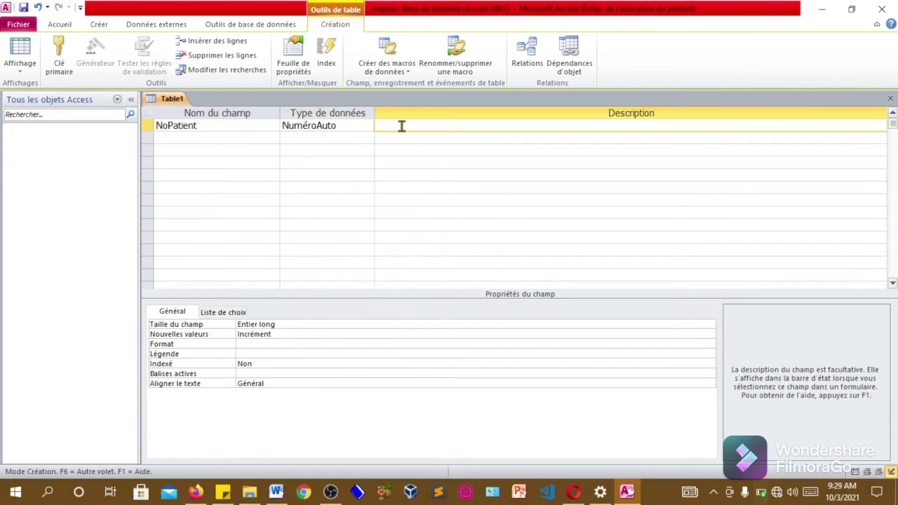
type("Refference Patient")
Add a Nom field of type Texte with field size 20 and the caption "Nom".
left_click(200, 137)
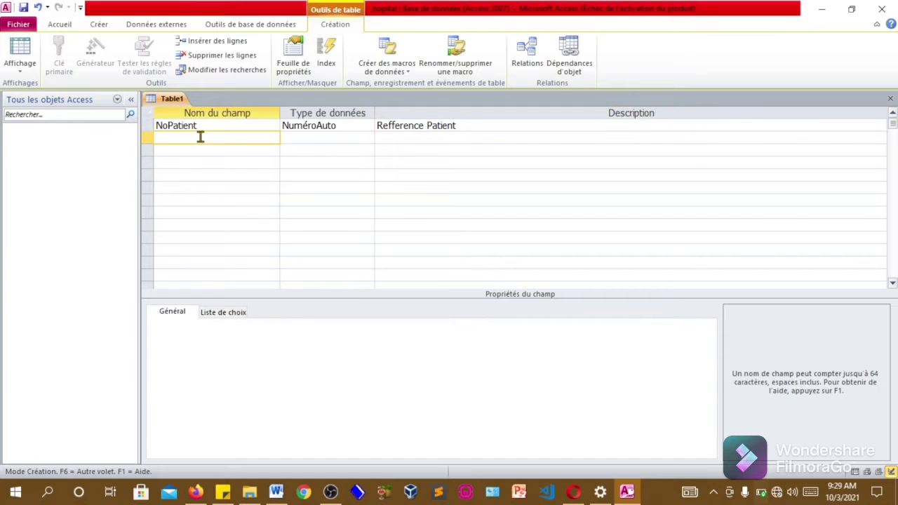
type("Nom")
left_click(315, 138)
left_click(369, 139)
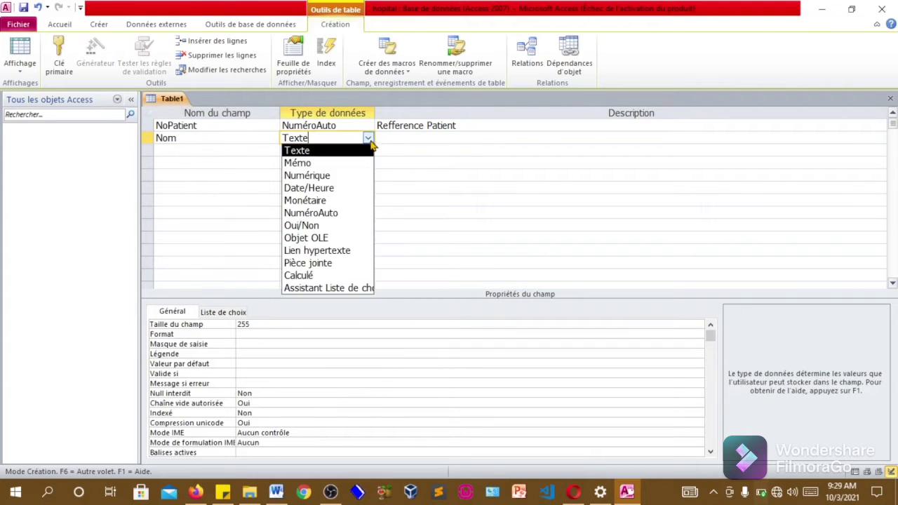
left_click(368, 140)
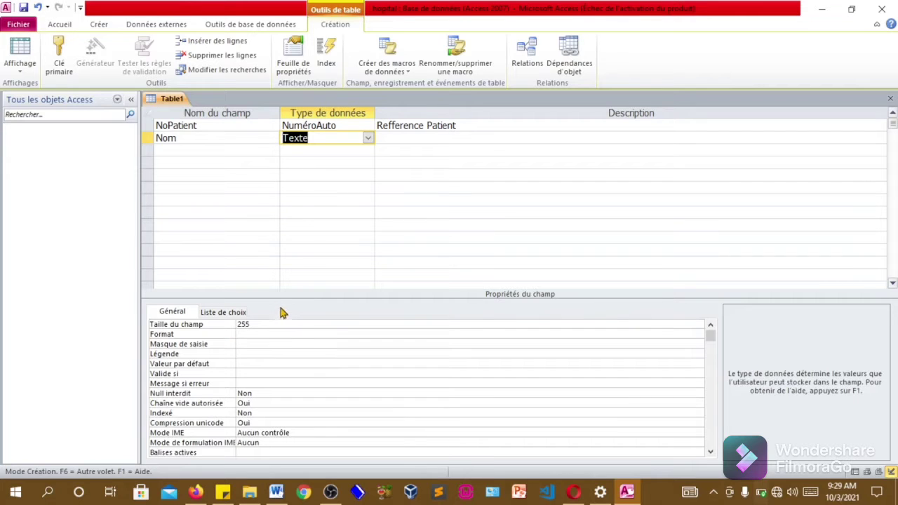
left_click(264, 325)
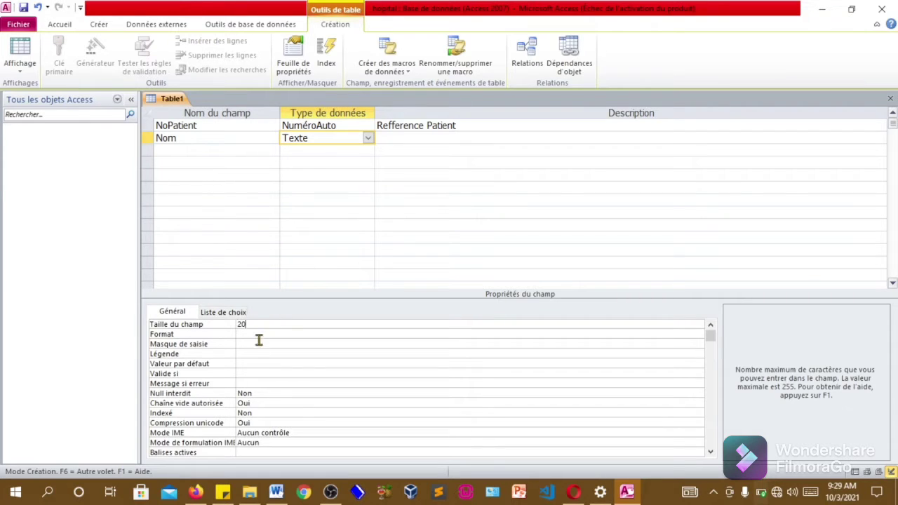
left_click(244, 353)
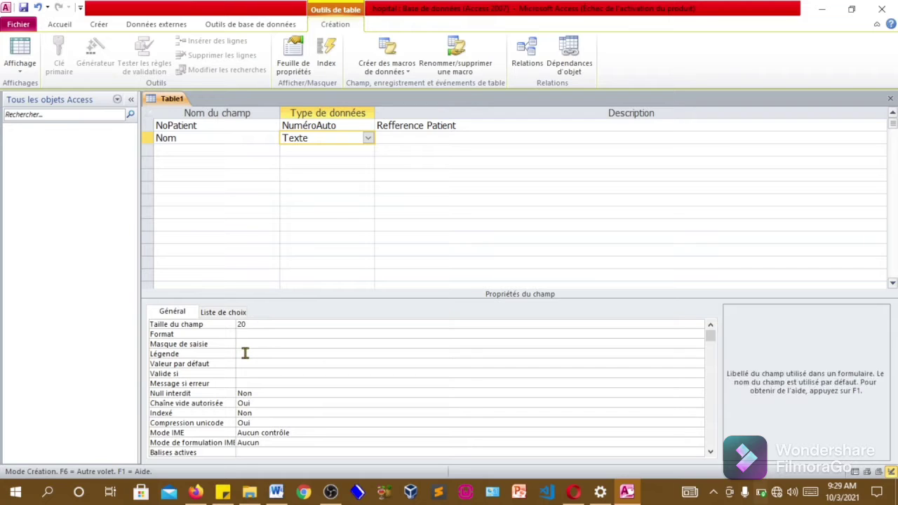
type("Nom")
Add a Prenom field of type Texte with field size 20 and the caption "Prenom".
left_click(215, 153)
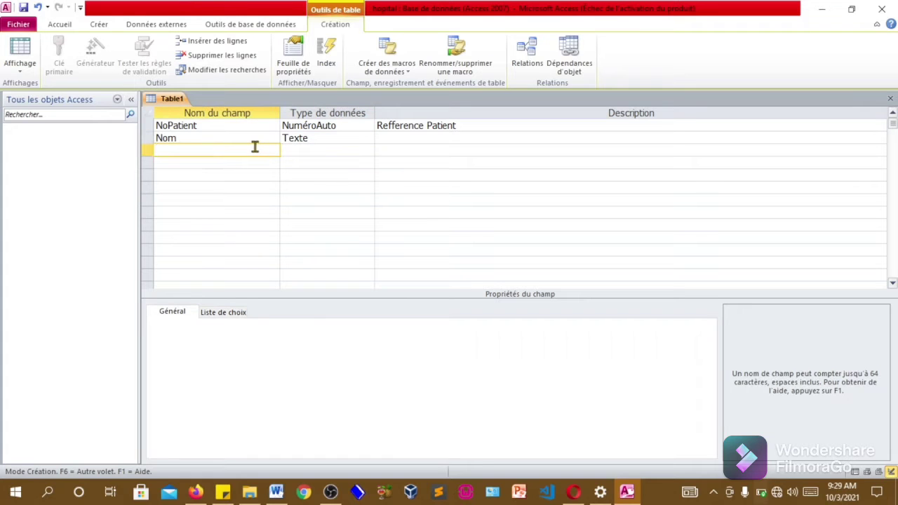
type("Prenom")
left_click(301, 150)
left_click(368, 151)
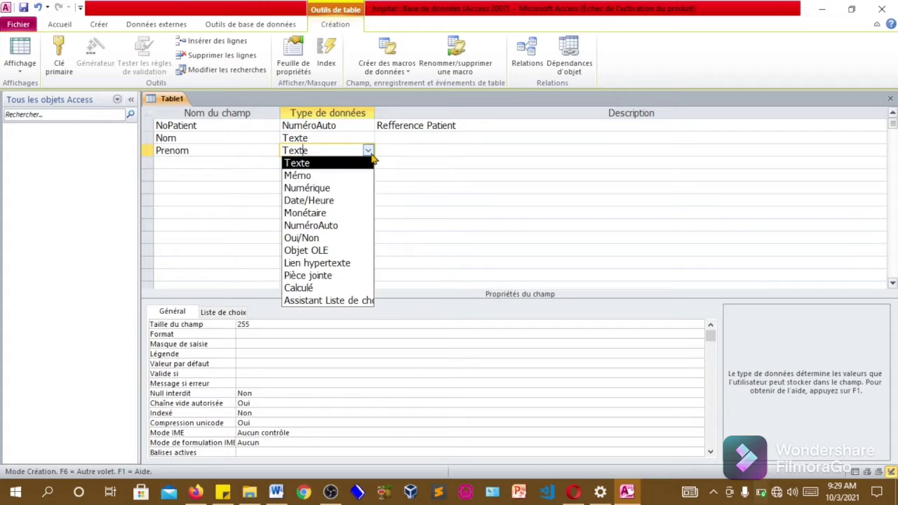
left_click(351, 166)
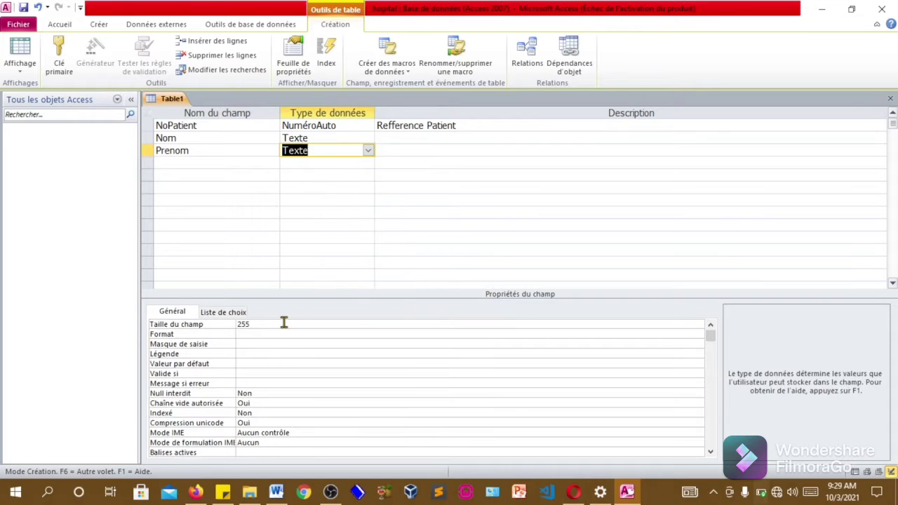
left_click(284, 322)
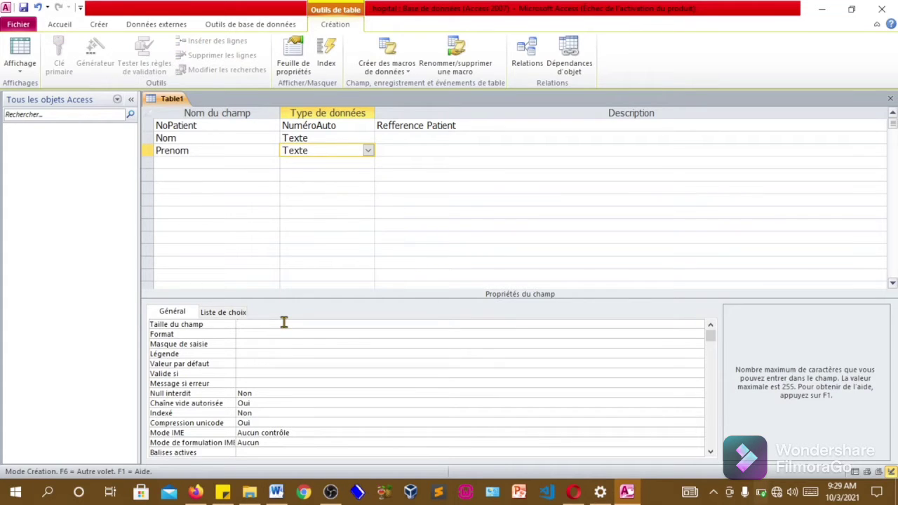
left_click(261, 353)
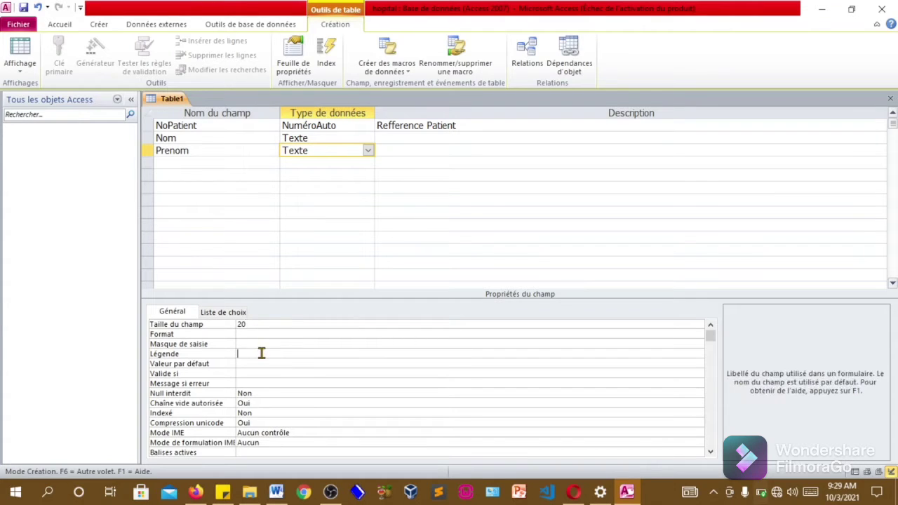
type("Prenom")
Add a DateNaissance field of type Date/Heure with the caption "Date Naissance".
left_click(218, 167)
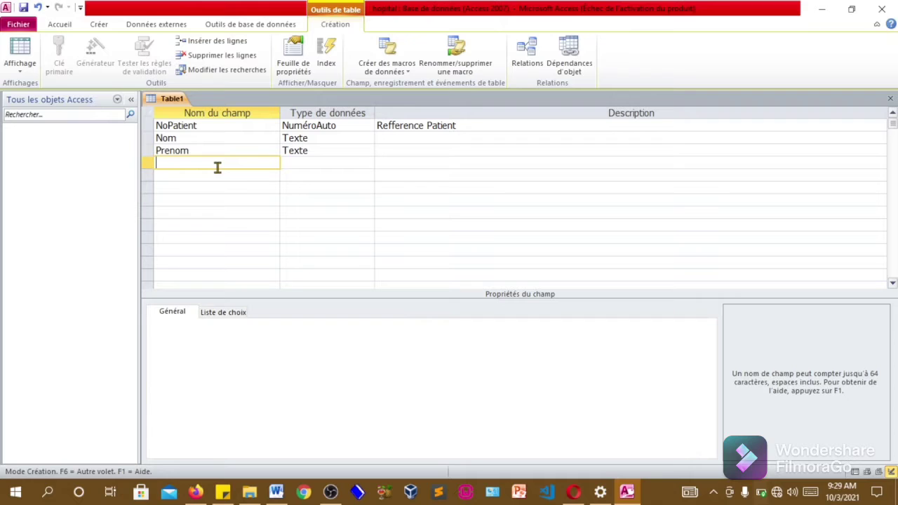
type("DateNaissance")
left_click(318, 163)
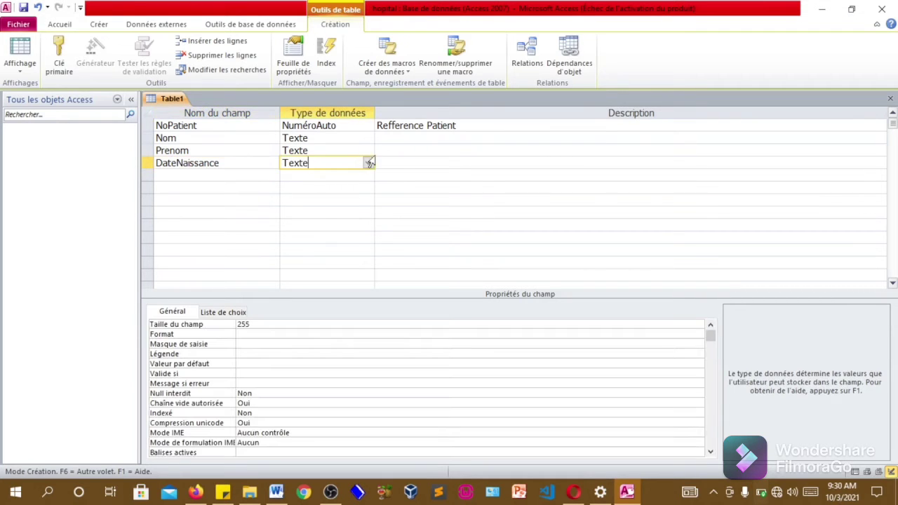
left_click(368, 163)
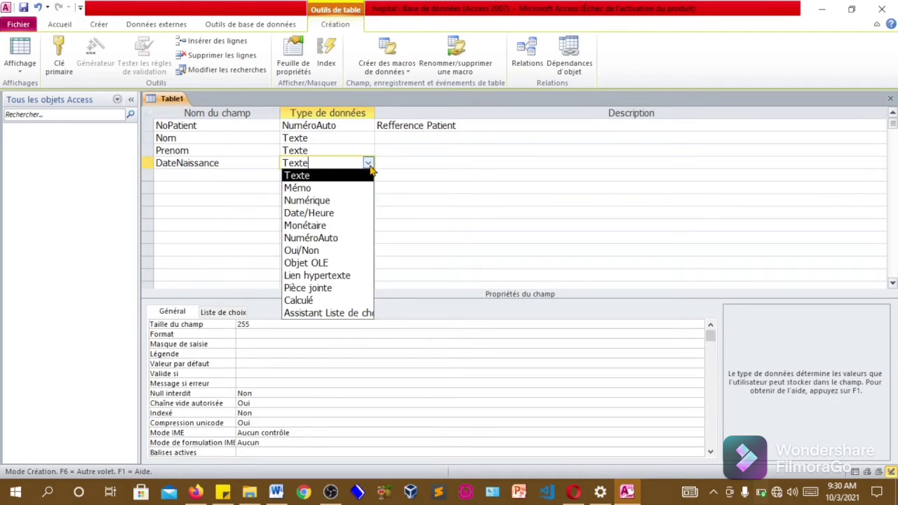
left_click(348, 214)
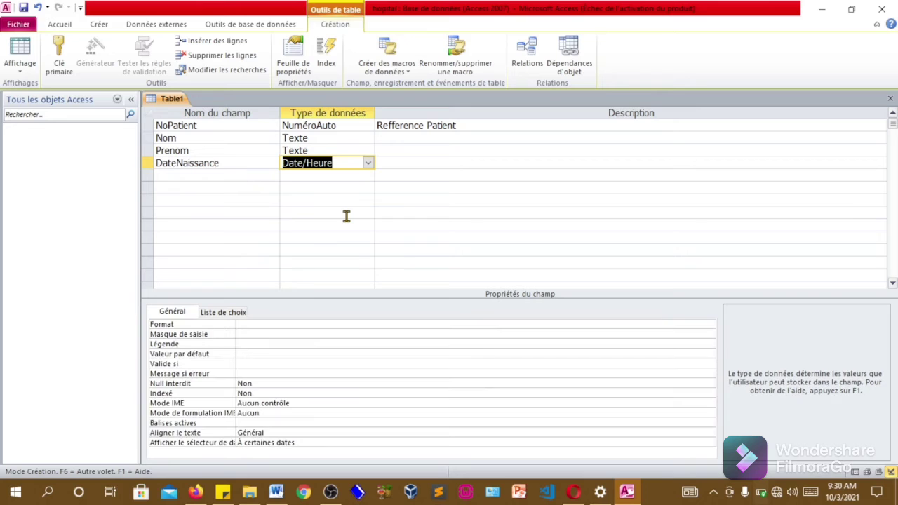
left_click(257, 341)
type("D")
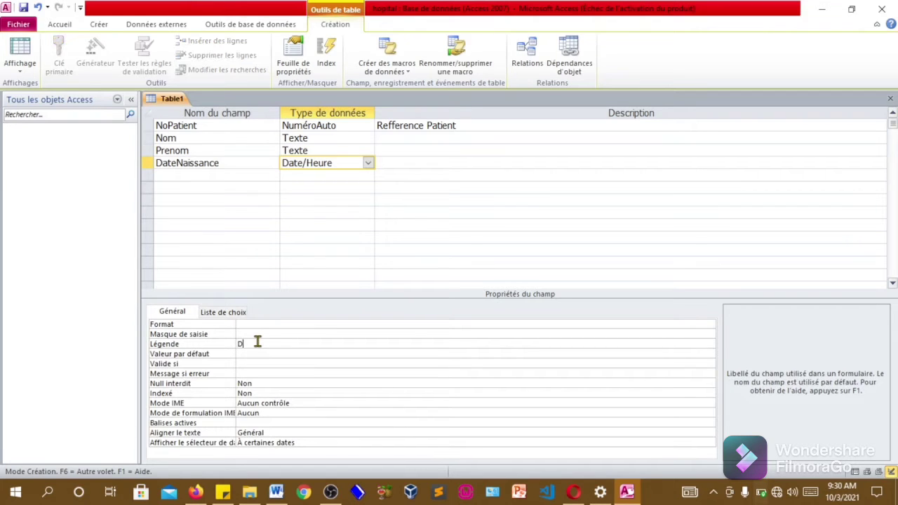
type("ate Naissance")
Add a Sexe field of type Texte with field size 10 and fill in its caption.
left_click(237, 174)
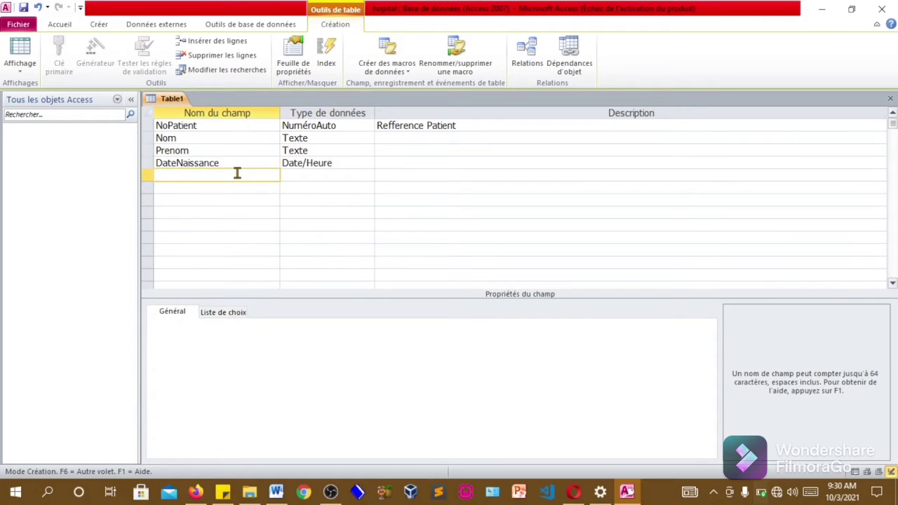
type("Sexe")
left_click(337, 175)
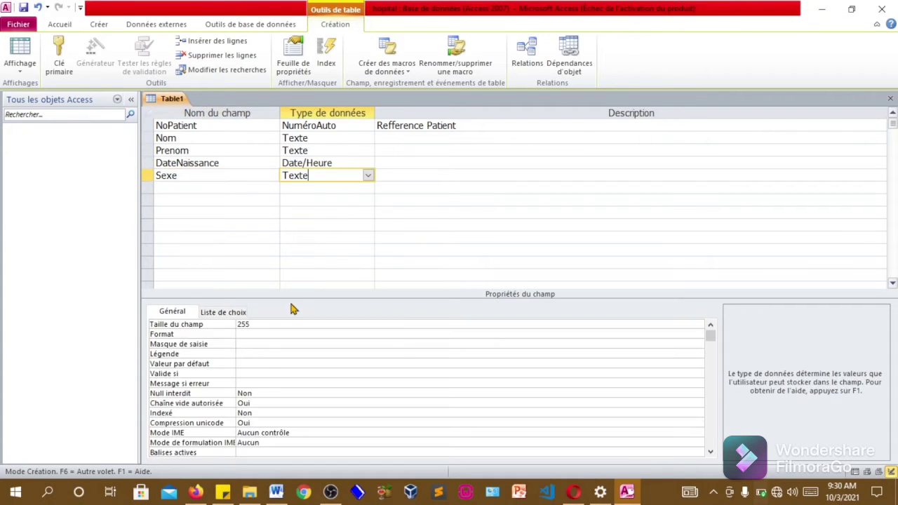
left_click(268, 324)
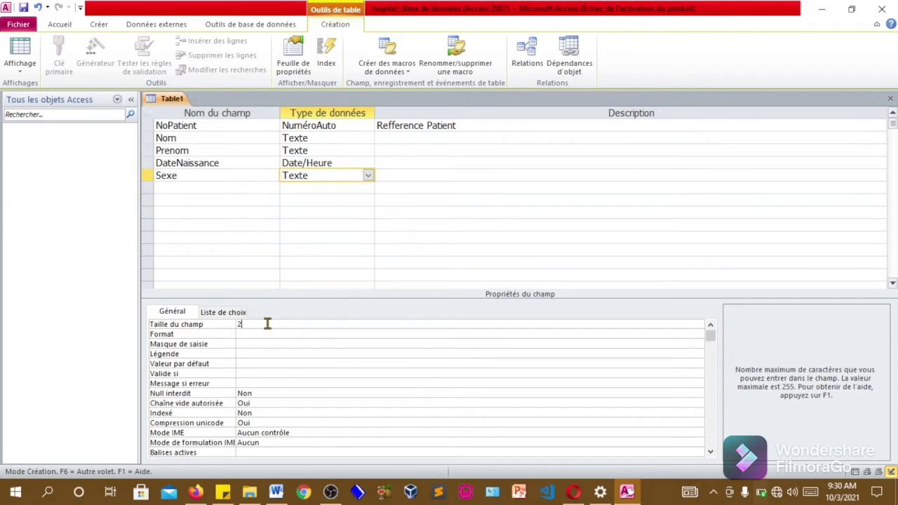
type("10")
left_click(259, 355)
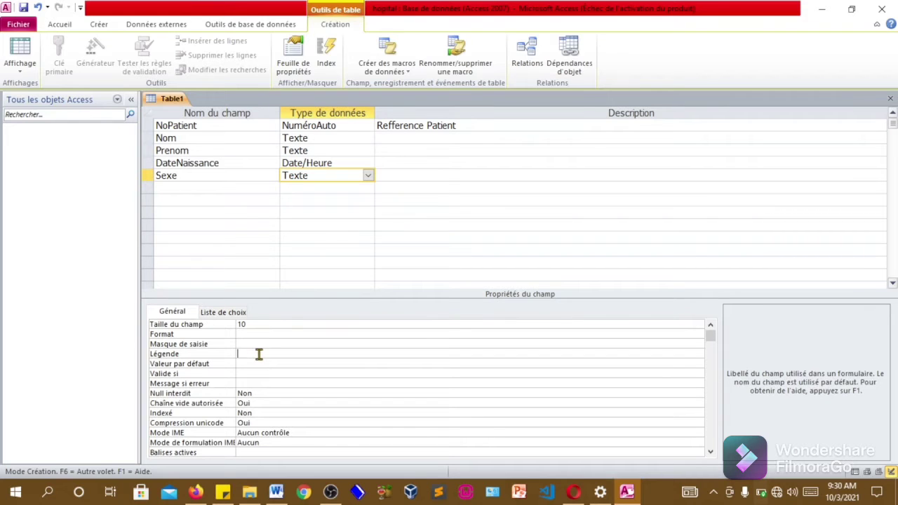
type("SS")
Add a Tel field of type Numérique with the caption "Telephone".
left_click(204, 184)
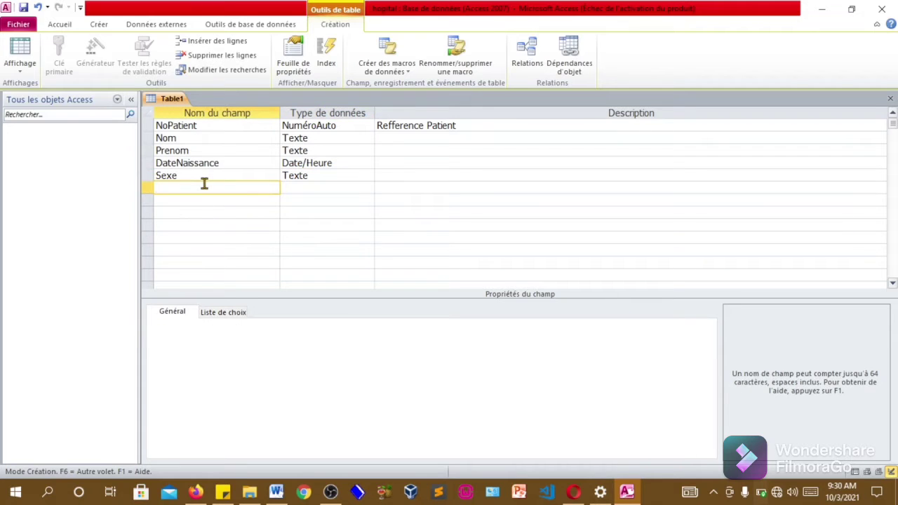
type("Tel")
left_click(292, 188)
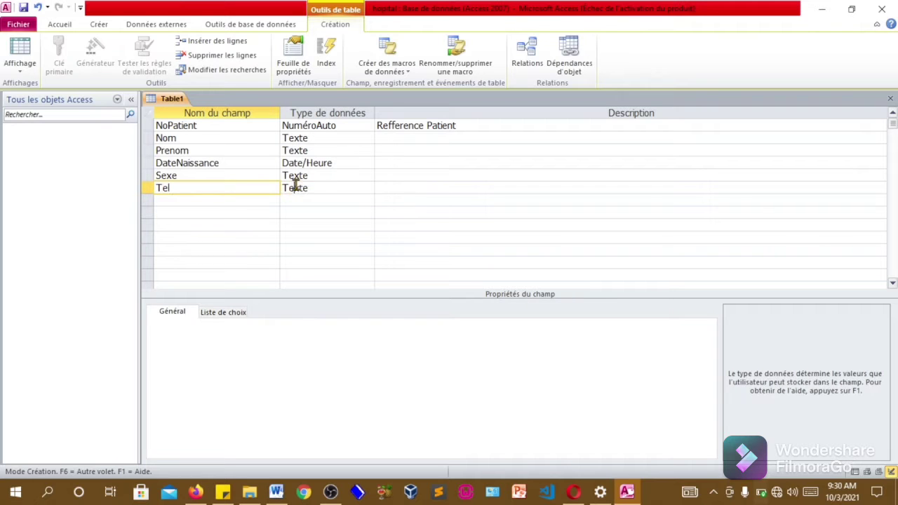
left_click(367, 188)
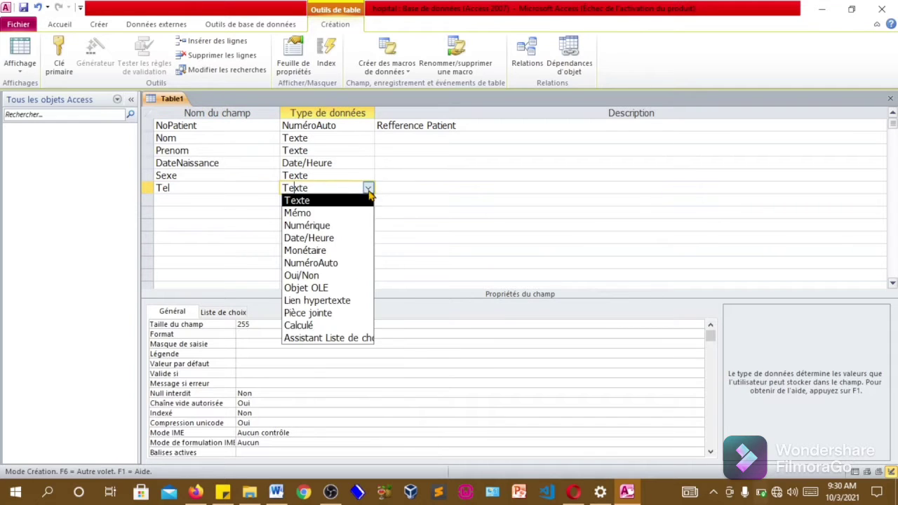
left_click(347, 230)
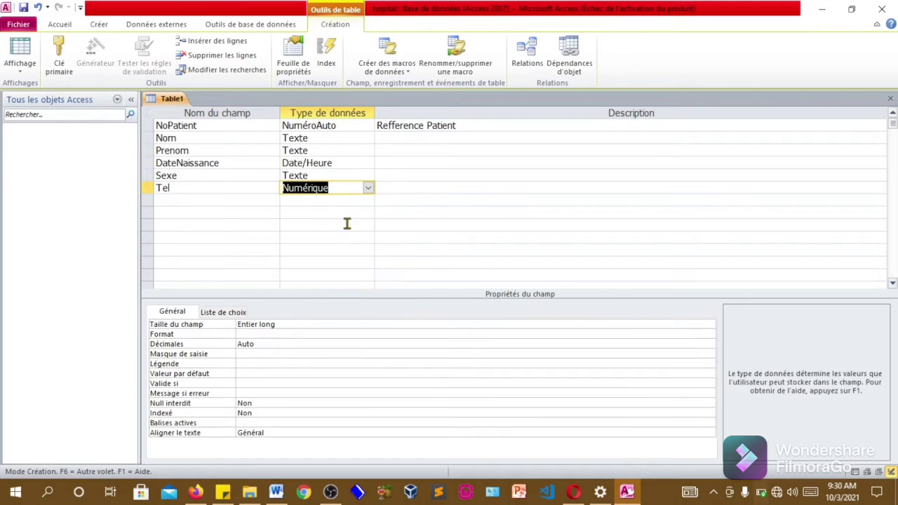
left_click(262, 364)
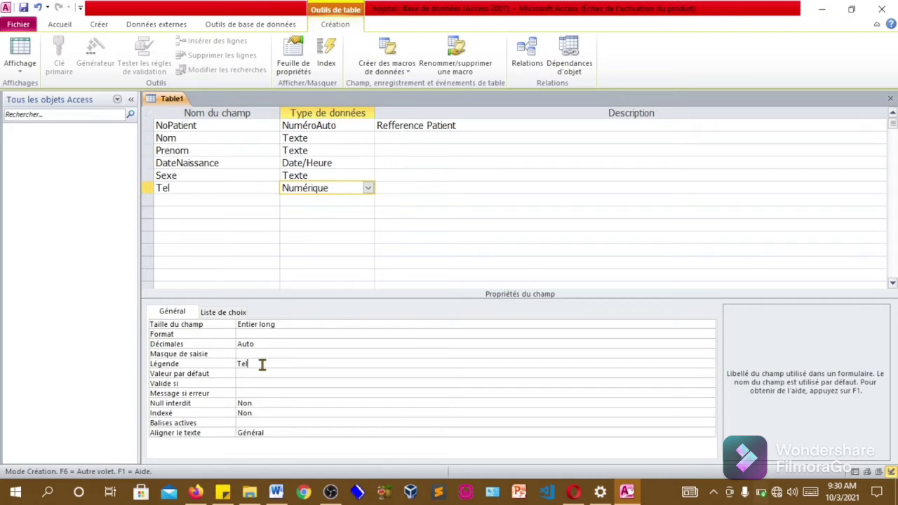
type("Telephone")
Add an adresse field of type Texte with the caption "Adresse".
left_click(196, 202)
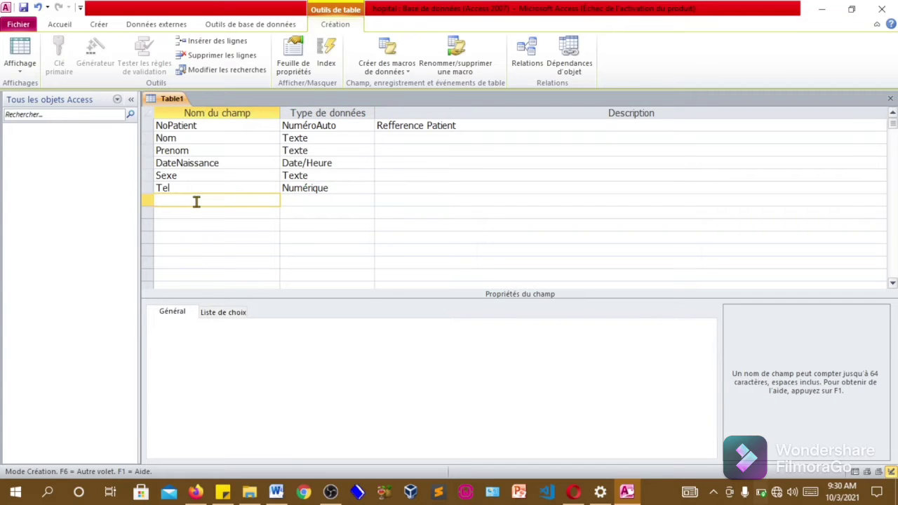
type("adresse")
left_click(310, 202)
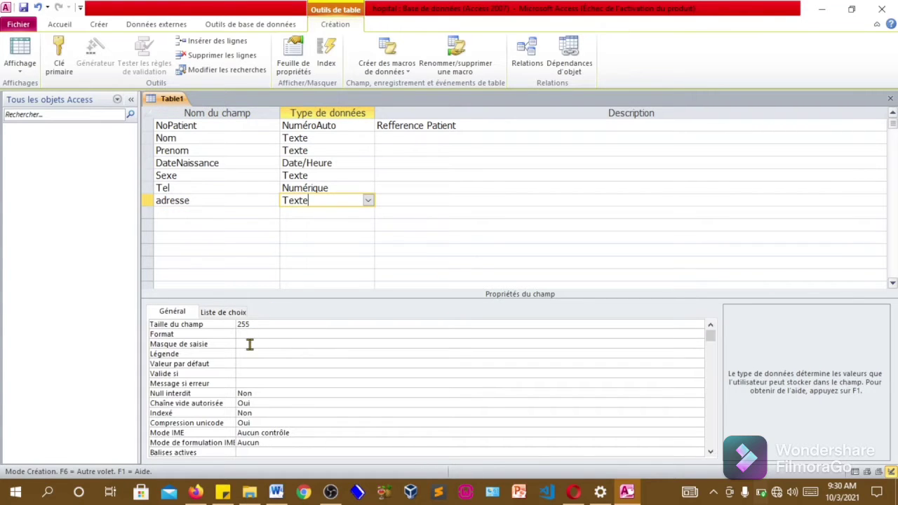
left_click(245, 353)
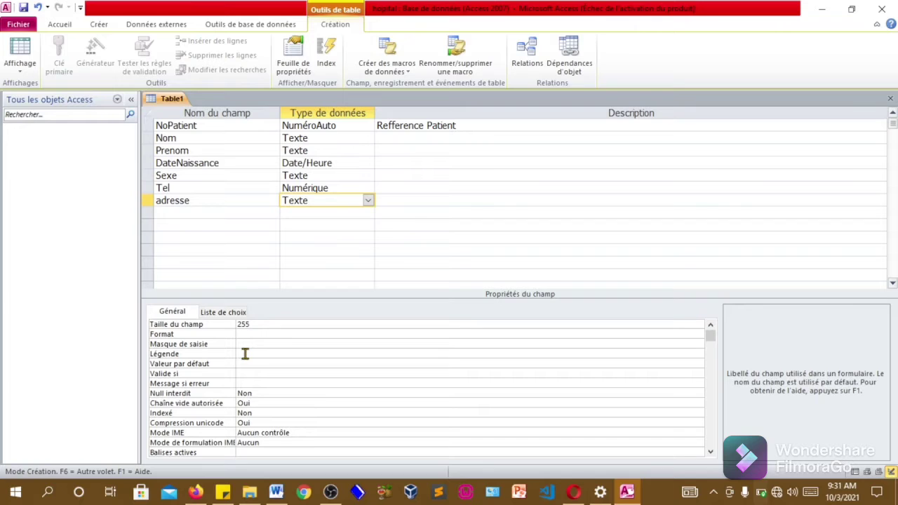
type("Adresse")
Add a NomResponsable field of type Texte with field size 30 and the caption "Nom du responsable".
left_click(213, 215)
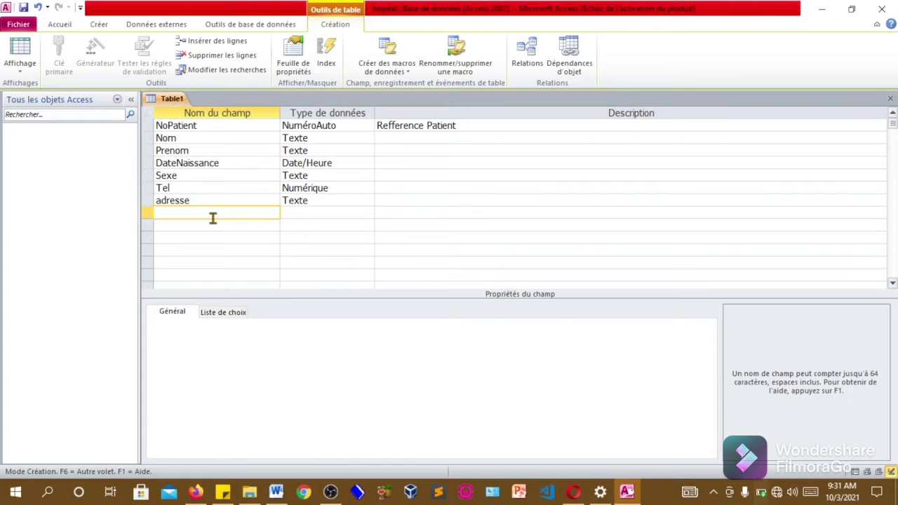
type("NomResponsable")
left_click(331, 215)
left_click(369, 213)
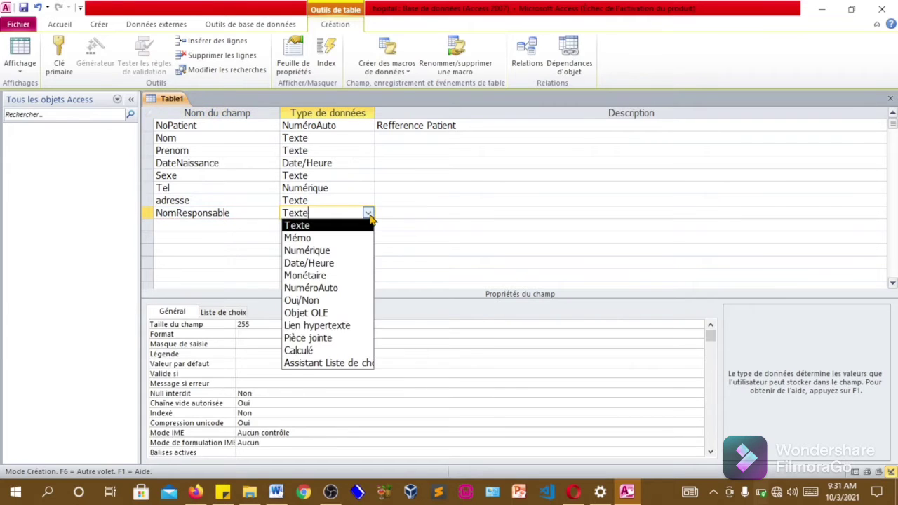
left_click(371, 223)
left_click(267, 323)
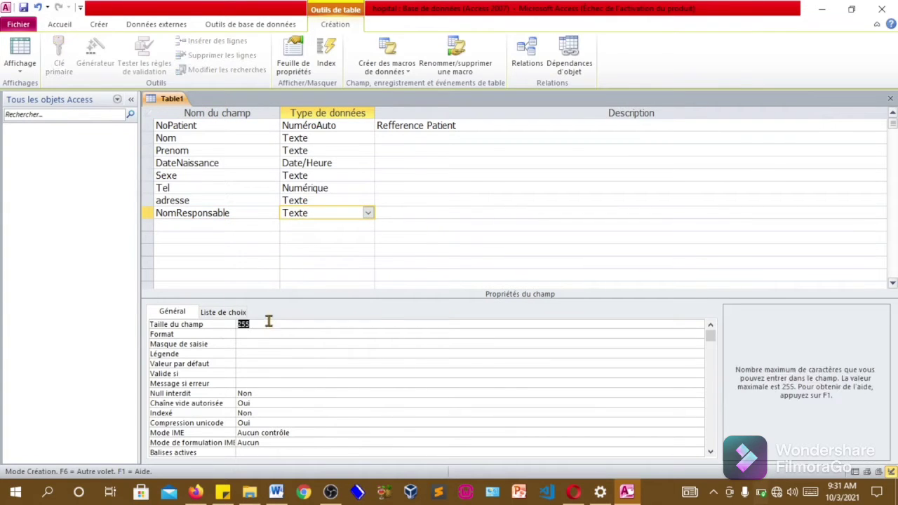
type("30")
left_click(246, 354)
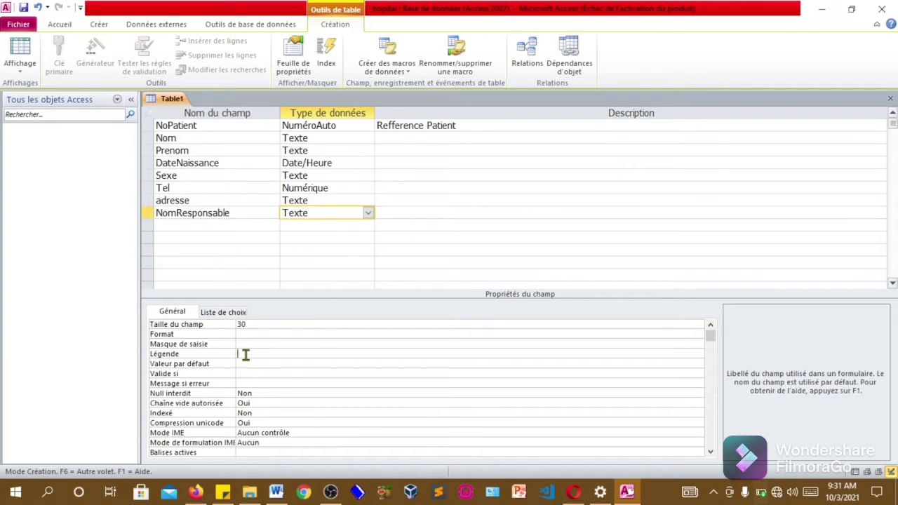
type("Nom du responsable")
Add a TelResponsable field of type Numérique below NomResponsable.
left_click(202, 228)
type("T")
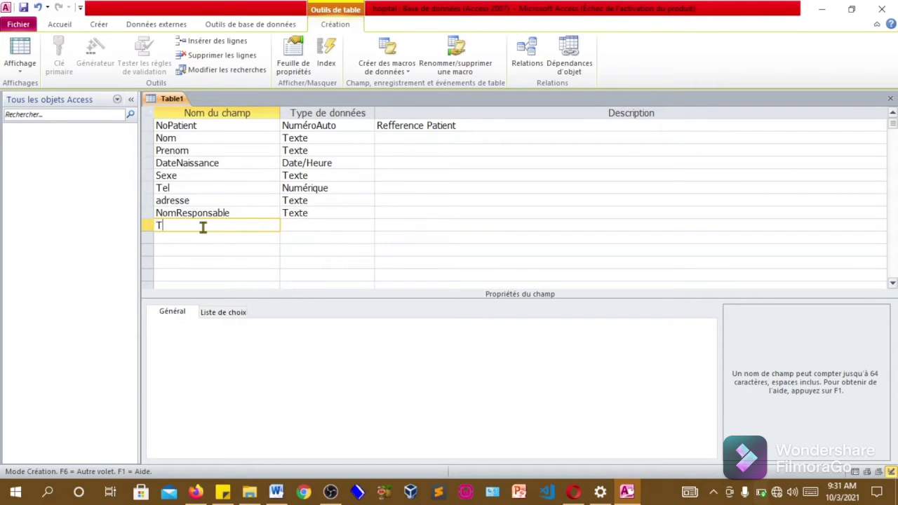
type("elResponsable")
left_click(291, 225)
left_click(368, 226)
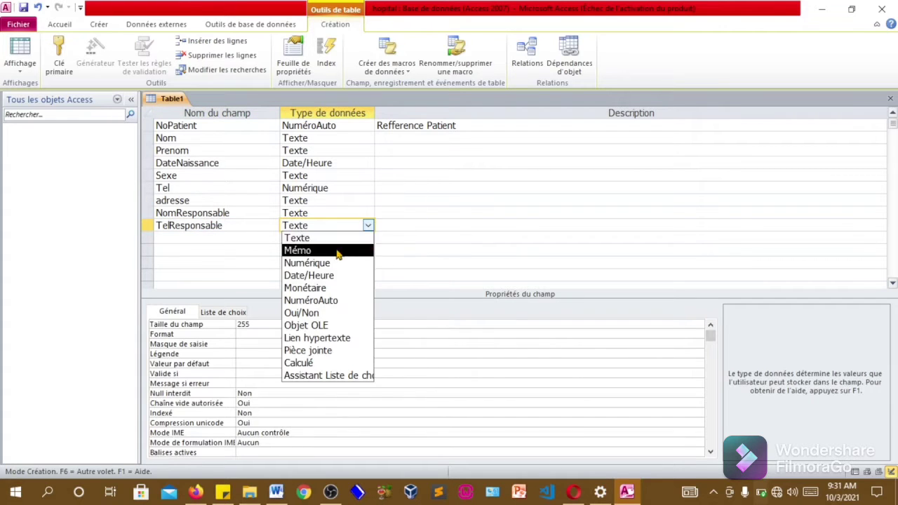
left_click(329, 262)
Add an email field of type Lien hypertexte with the caption "Email".
left_click(217, 239)
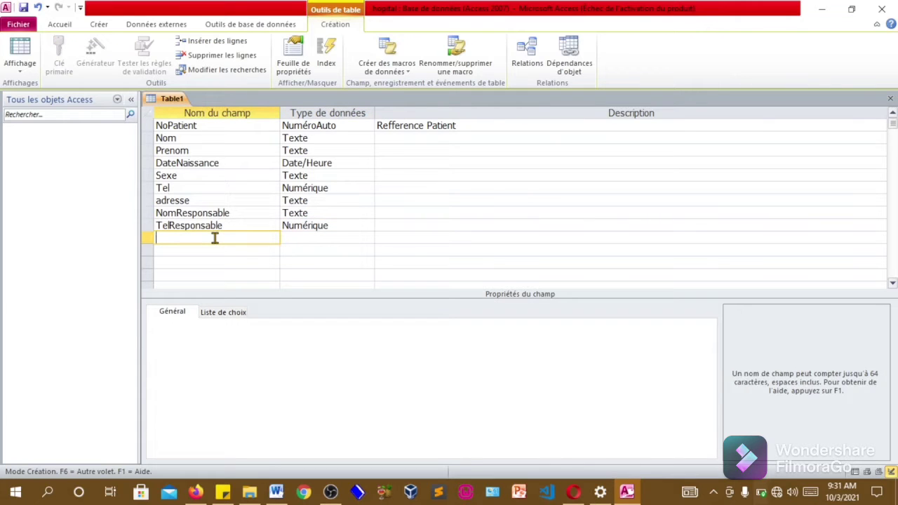
type("email")
left_click(325, 237)
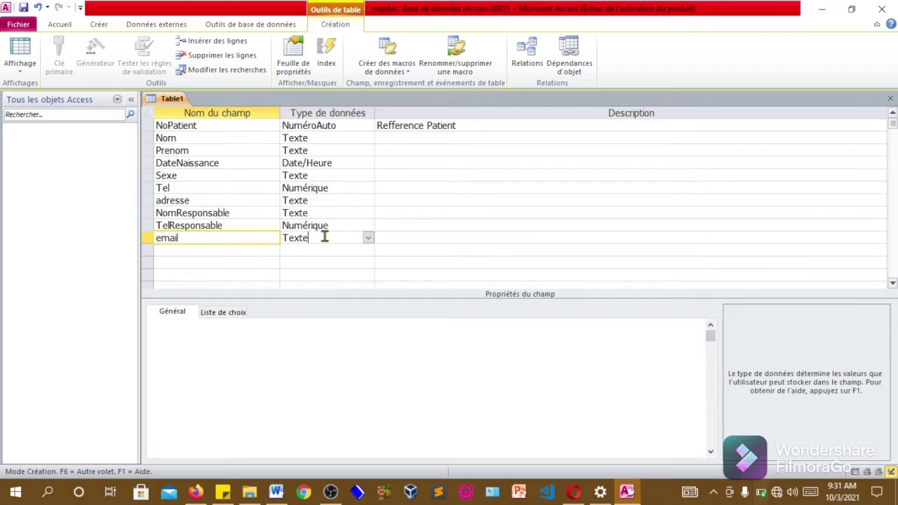
left_click(368, 238)
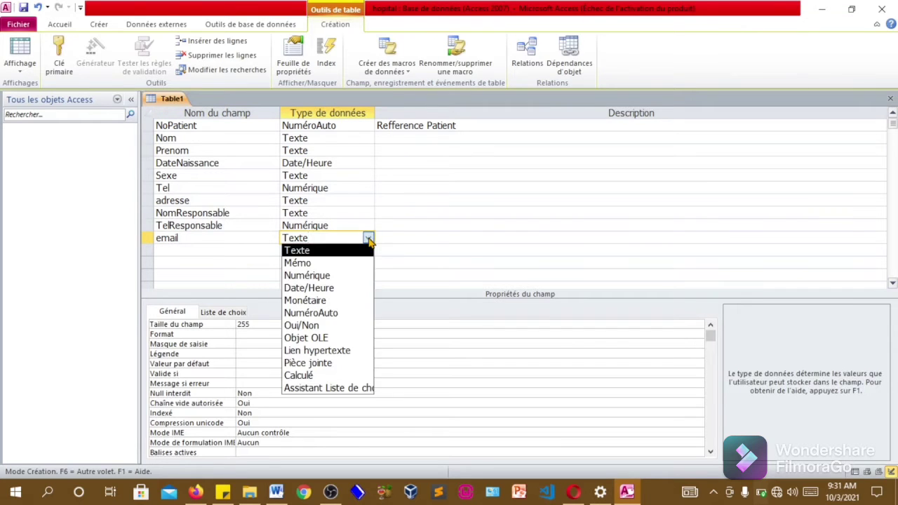
left_click(341, 350)
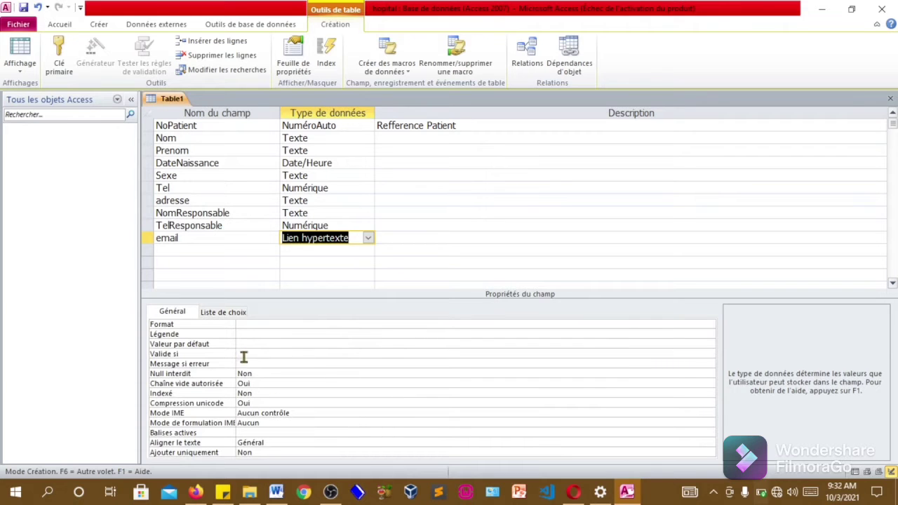
left_click(258, 336)
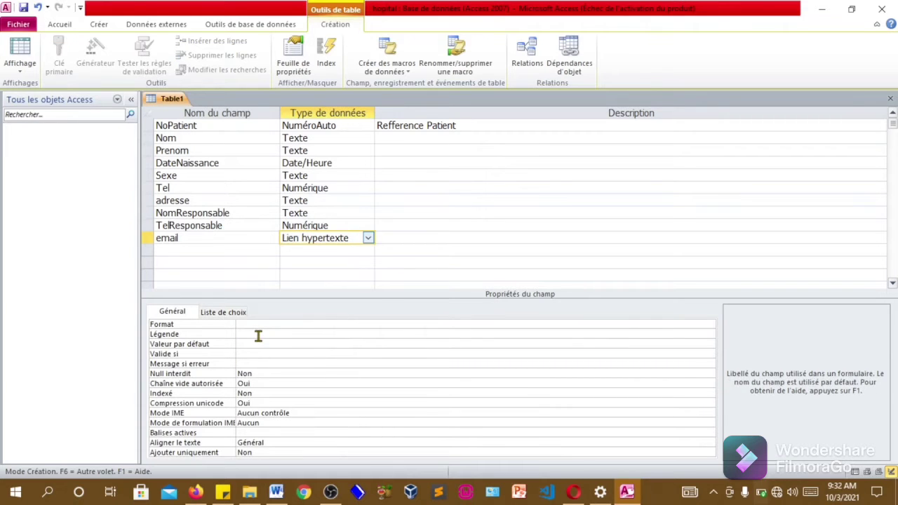
type("Email")
Set the caption of the TelResponsable field to "Telephone Responsable".
left_click(331, 226)
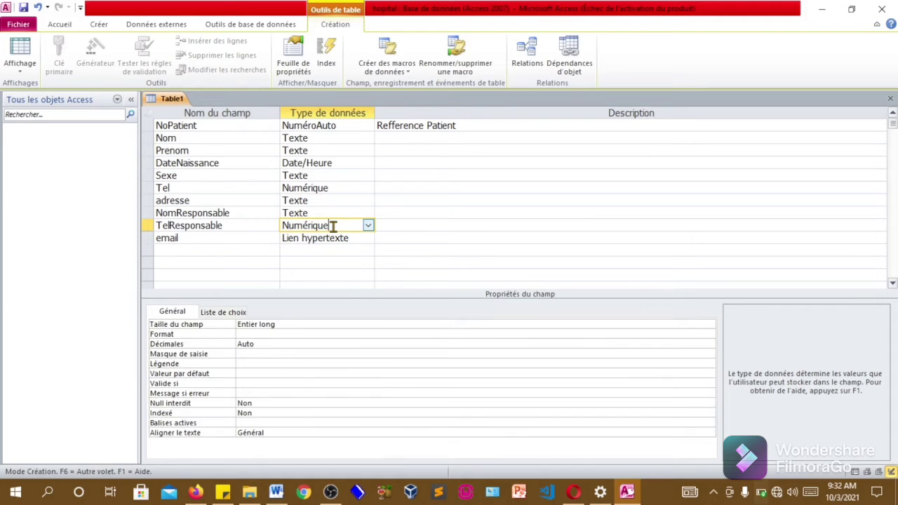
left_click(257, 363)
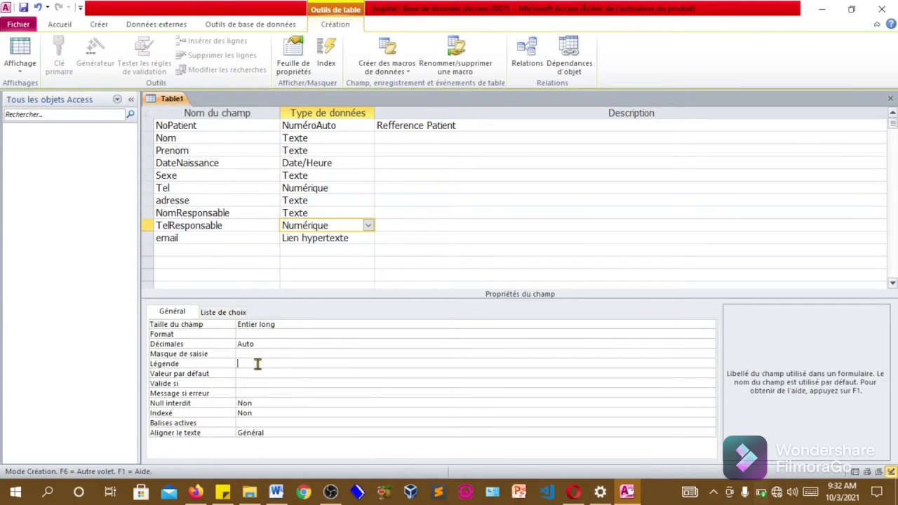
type("Telephone Responsable")
Make NoPatient the primary key of the table and dismiss the low-battery notification.
left_click(265, 127)
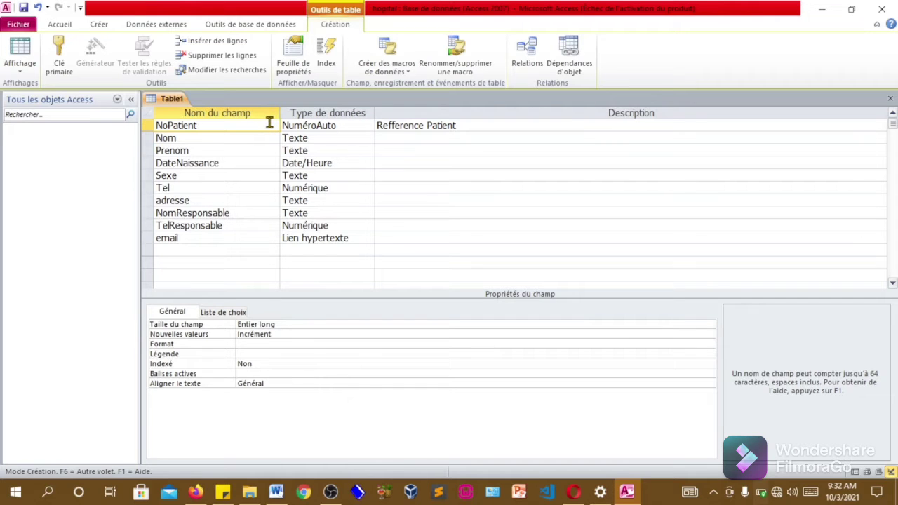
right_click(268, 124)
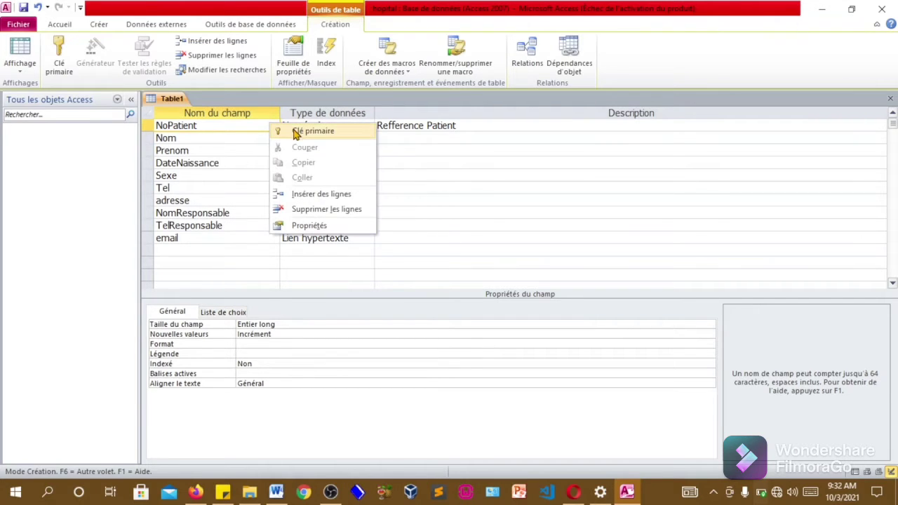
left_click(295, 132)
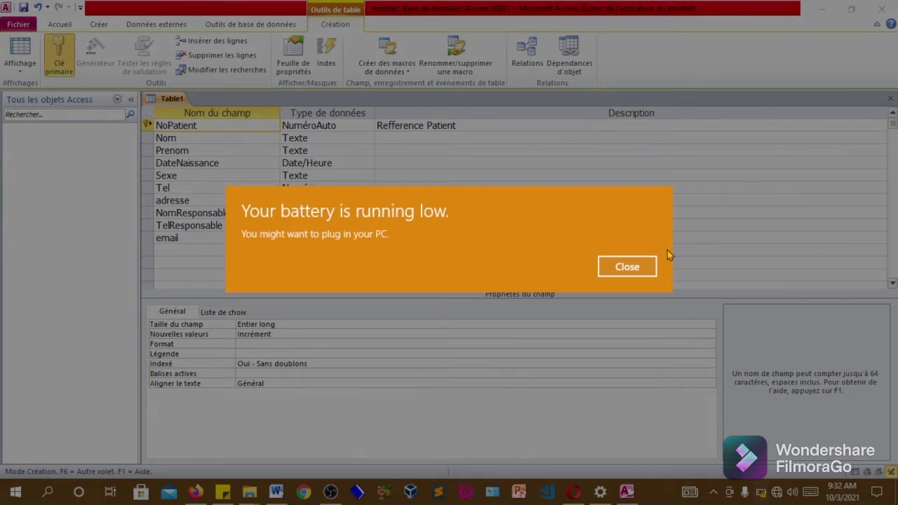
left_click(624, 269)
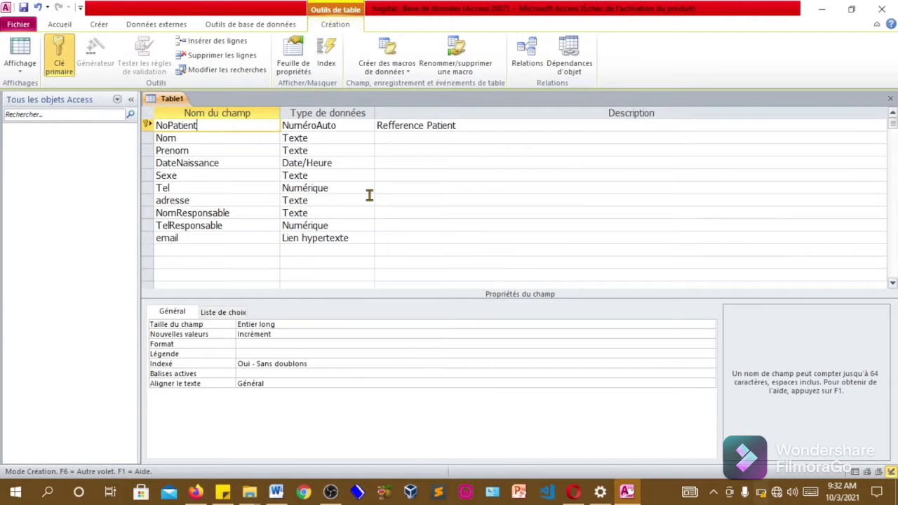
Save the table under the name patient.
key("ctrl+s")
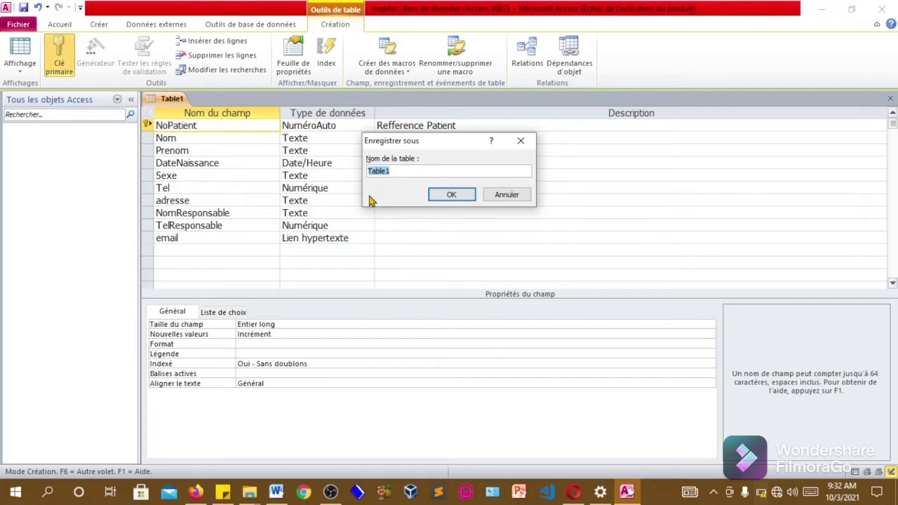
type("patient")
left_click(452, 194)
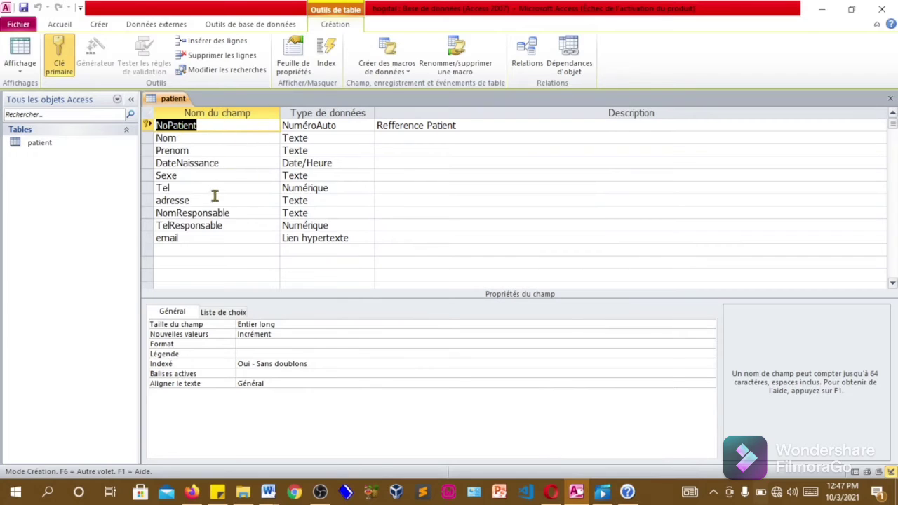
Check the NoPatient and Nom field settings, consult the entity lists in the Word document, and return to the Access database.
left_click(334, 126)
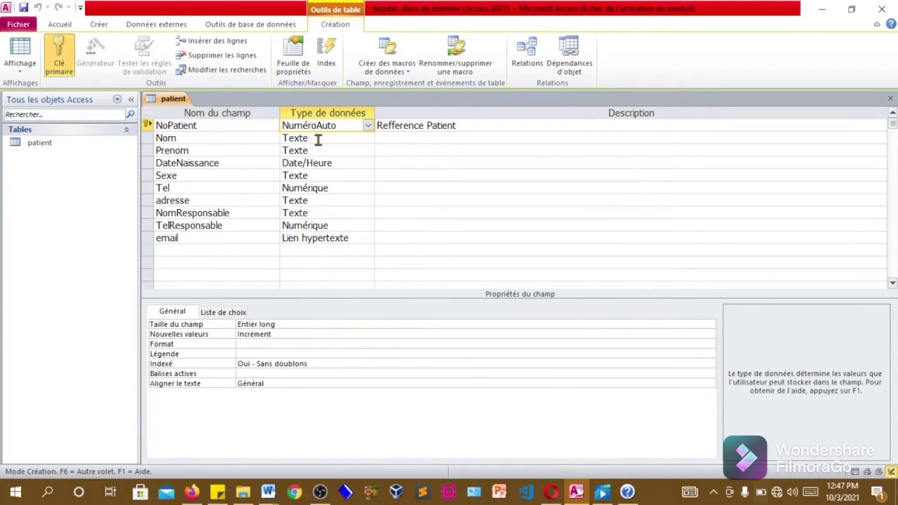
left_click(318, 138)
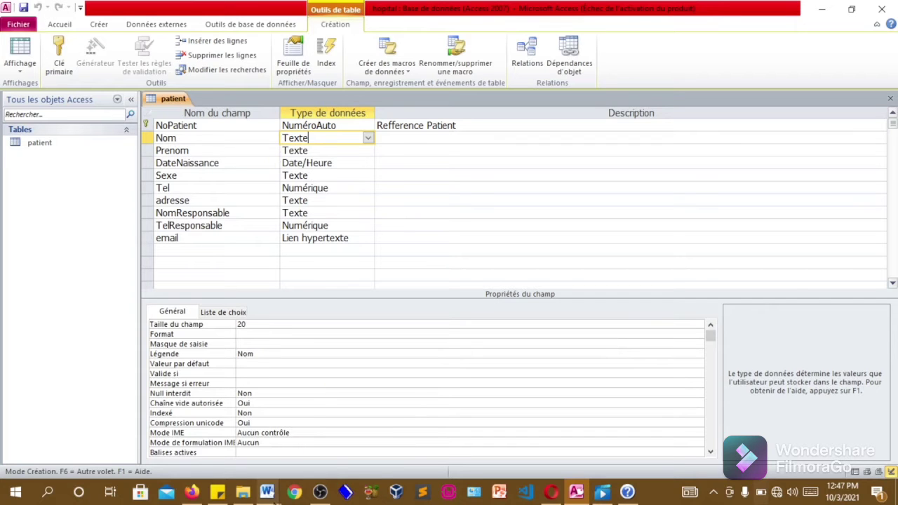
mouse_move(265, 490)
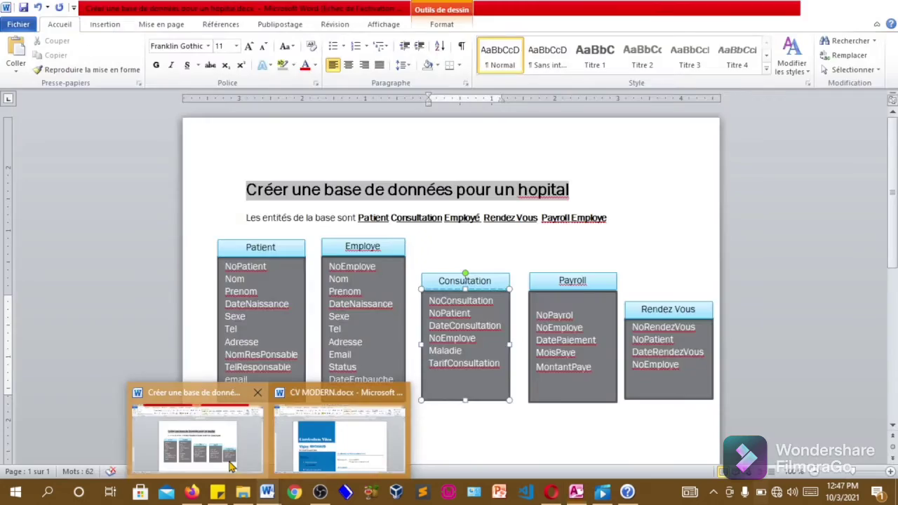
left_click(226, 463)
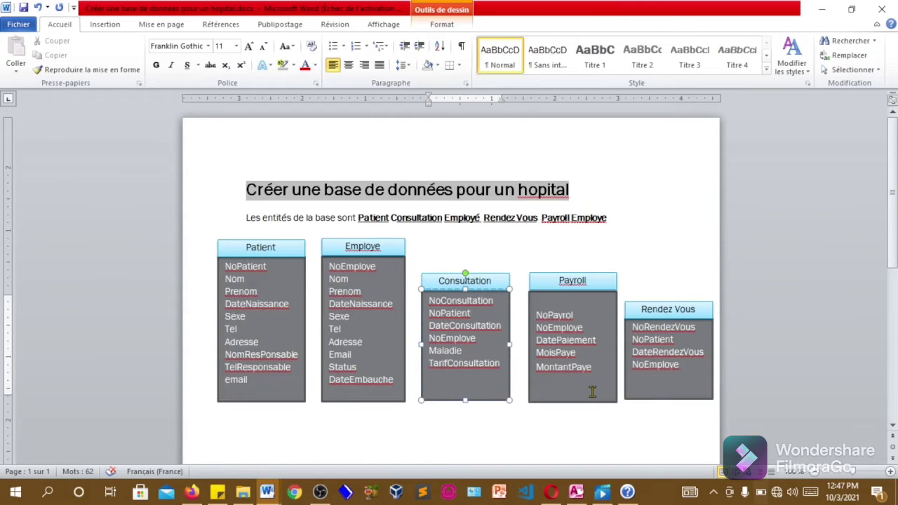
mouse_move(582, 496)
left_click(584, 444)
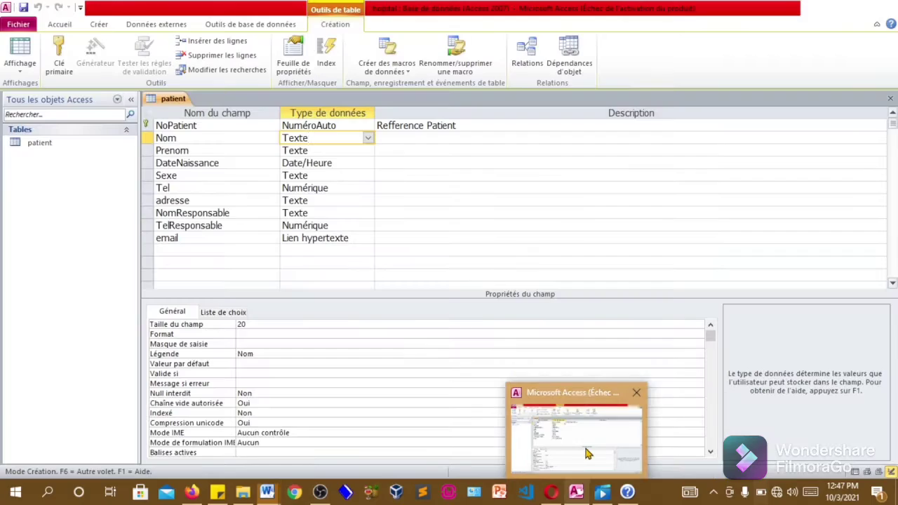
Create a new table in design view and add a NoEmploye field of type NuméroAuto.
left_click(102, 25)
left_click(107, 55)
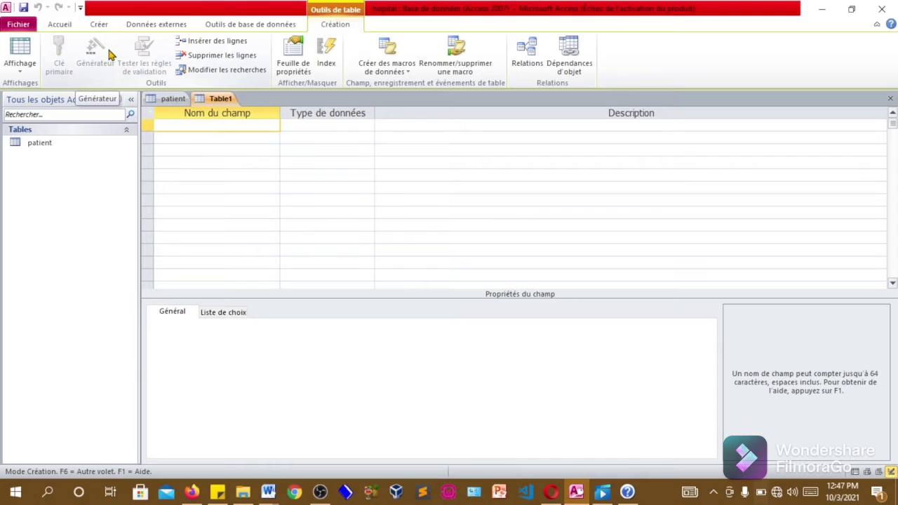
type("No")
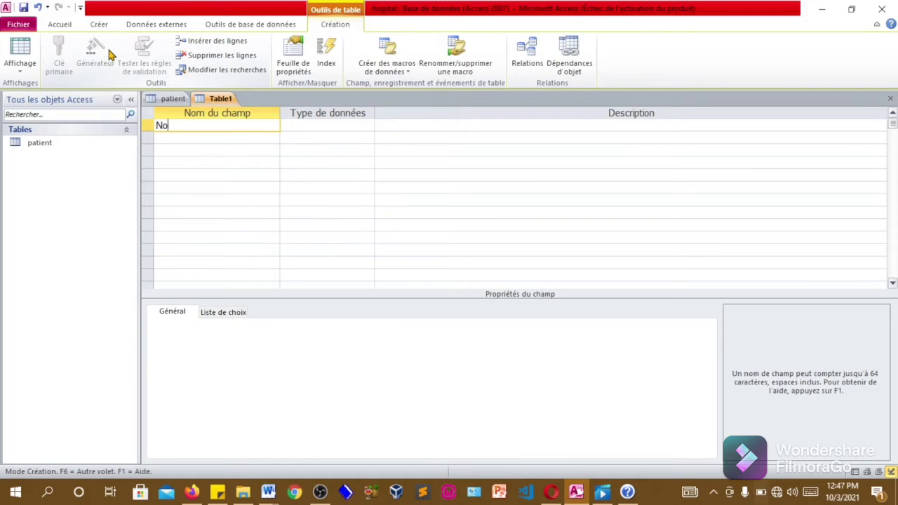
type("Employe")
left_click(329, 128)
left_click(366, 125)
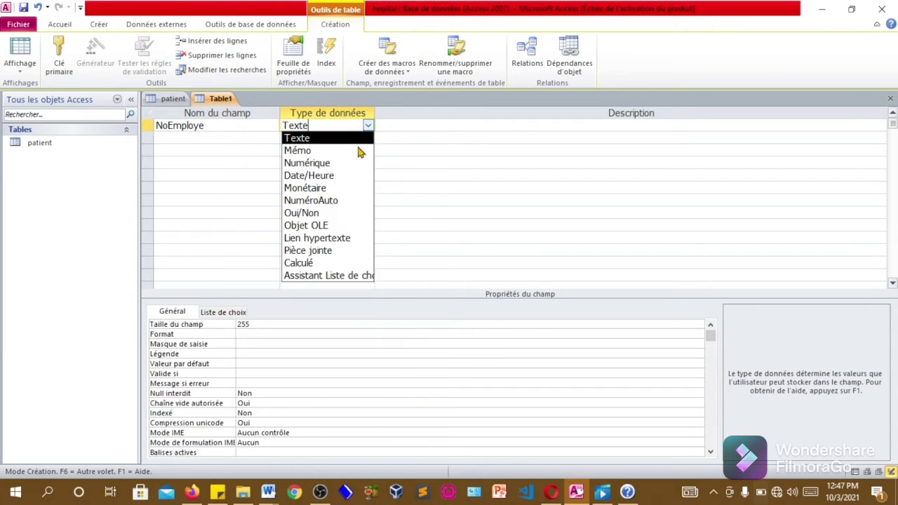
left_click(328, 200)
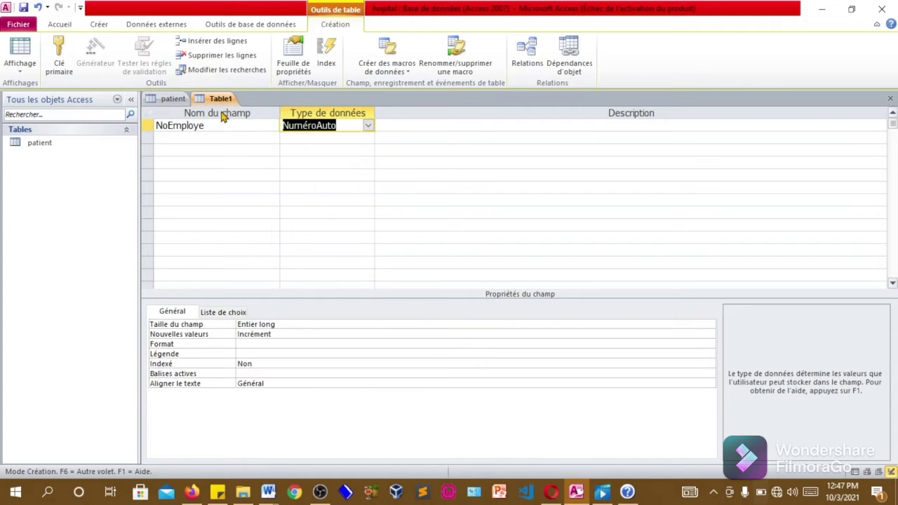
Add a nom field of type Texte with field size 20 and the caption "Nom".
left_click(222, 139)
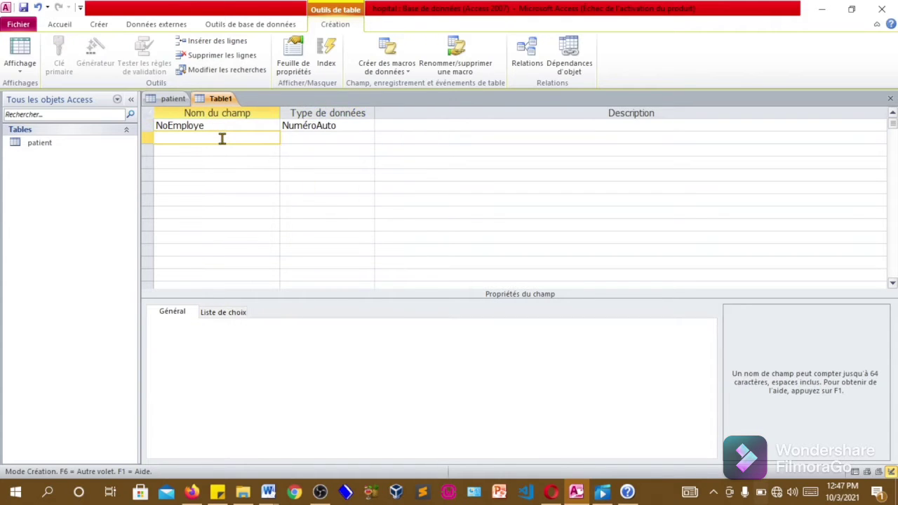
type("nom")
left_click(318, 140)
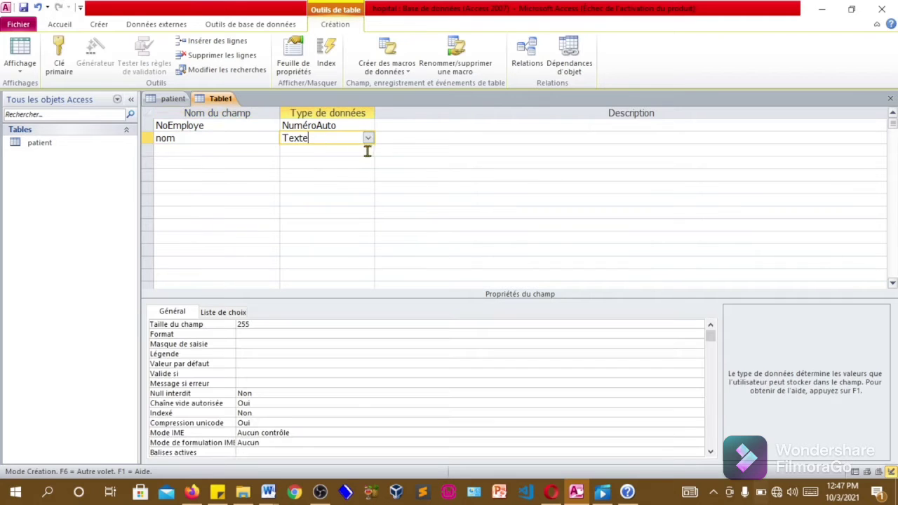
left_click(260, 324)
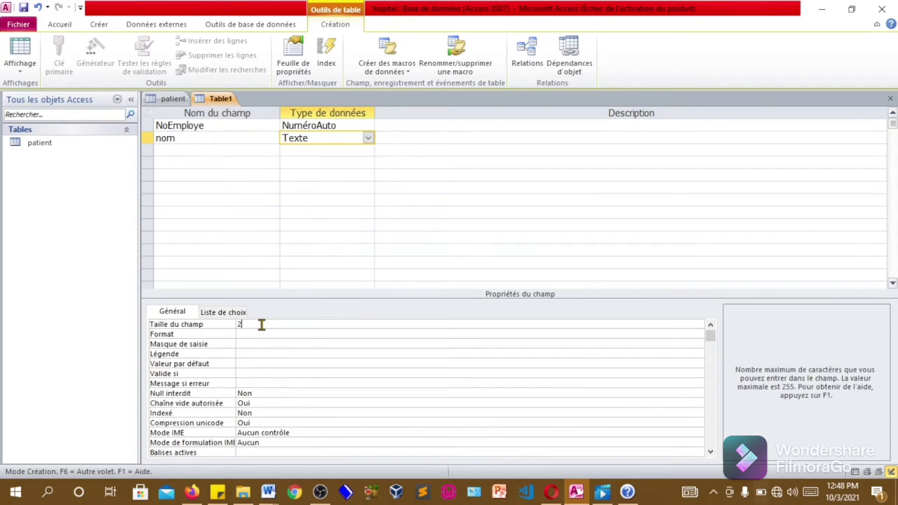
type("0")
left_click(250, 354)
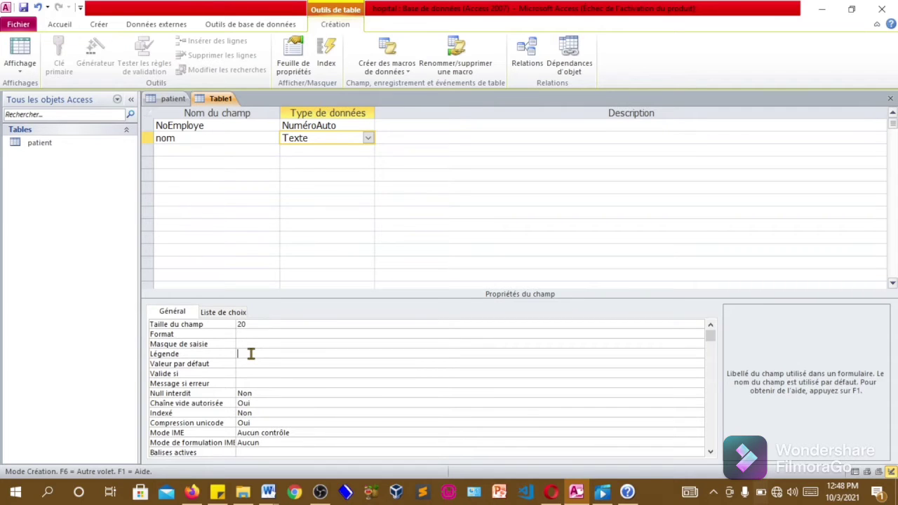
type("Nom")
Add a Prenom field of type Texte below the nom field.
left_click(191, 143)
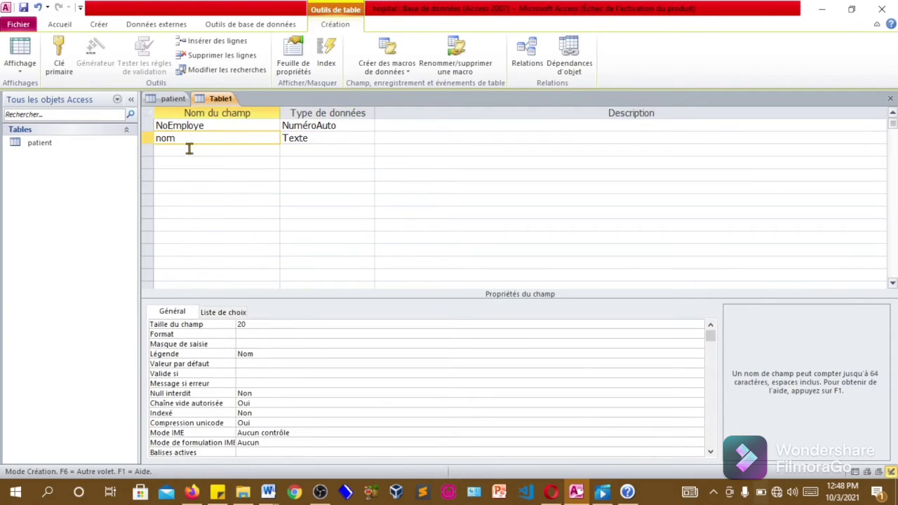
left_click(187, 152)
type("Prenom")
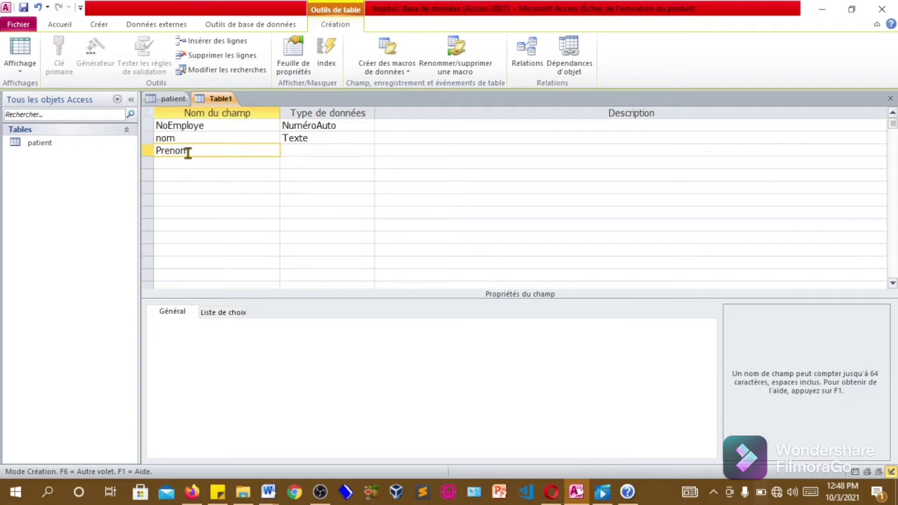
left_click(313, 149)
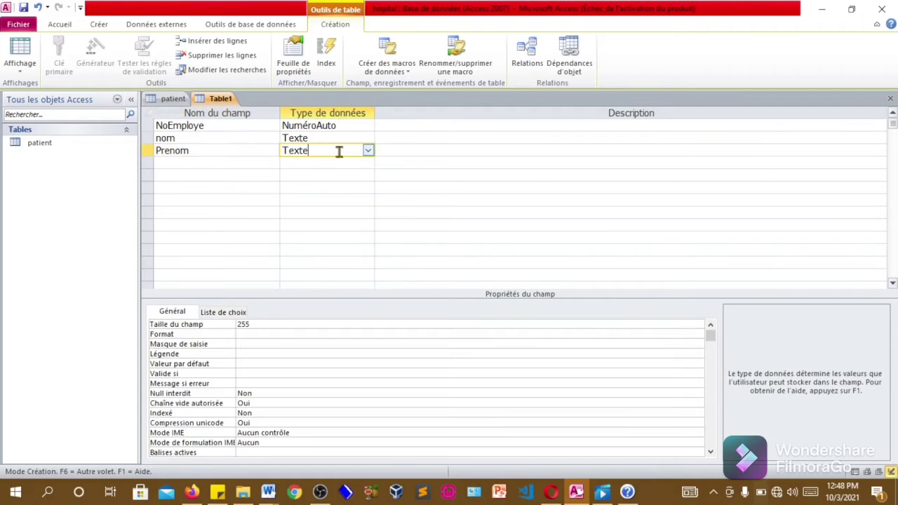
left_click(367, 150)
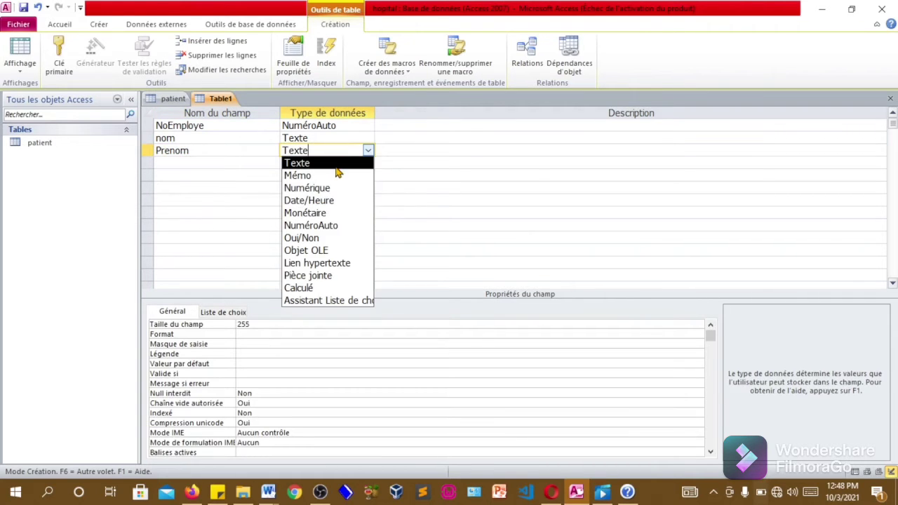
left_click(337, 163)
Set the Prenom field's size to 30 and its caption to "Prenom".
left_click(267, 326)
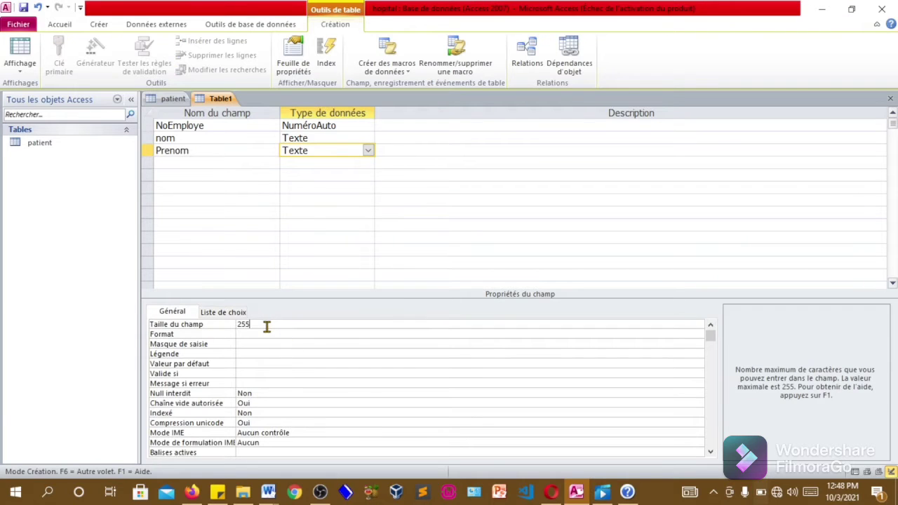
key("BackSpace")
key("BackSpace")
type("30")
left_click(243, 354)
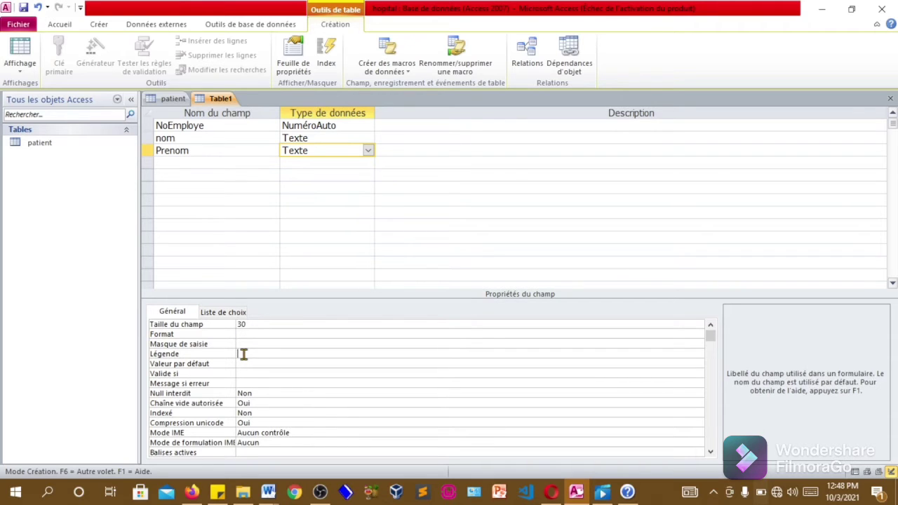
type("Prenom")
Add a DateNaissance field of type Date/Heure with the caption "Date Naissance".
left_click(214, 162)
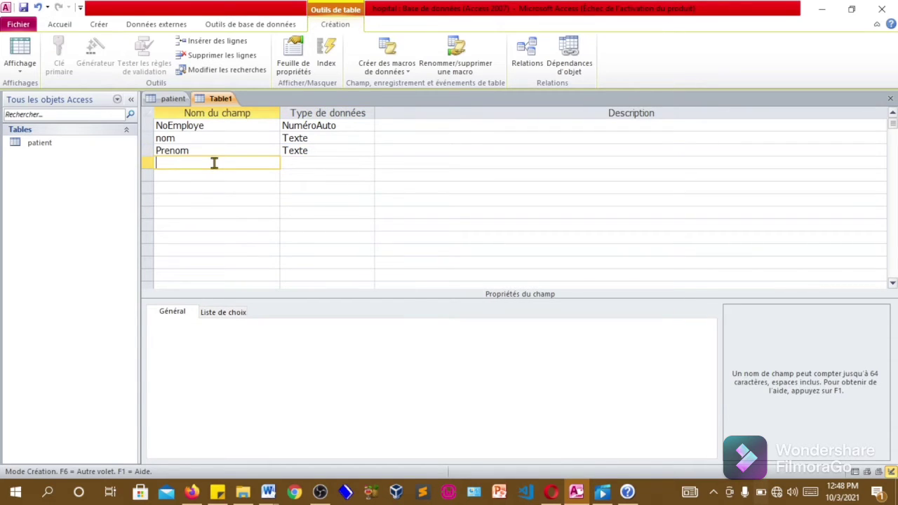
type("DateN")
type("aissa")
type("cn")
key("BackSpace")
key("BackSpace")
type("an")
key("BackSpace")
key("BackSpace")
key("BackSpace")
type("nce")
left_click(302, 161)
left_click(368, 163)
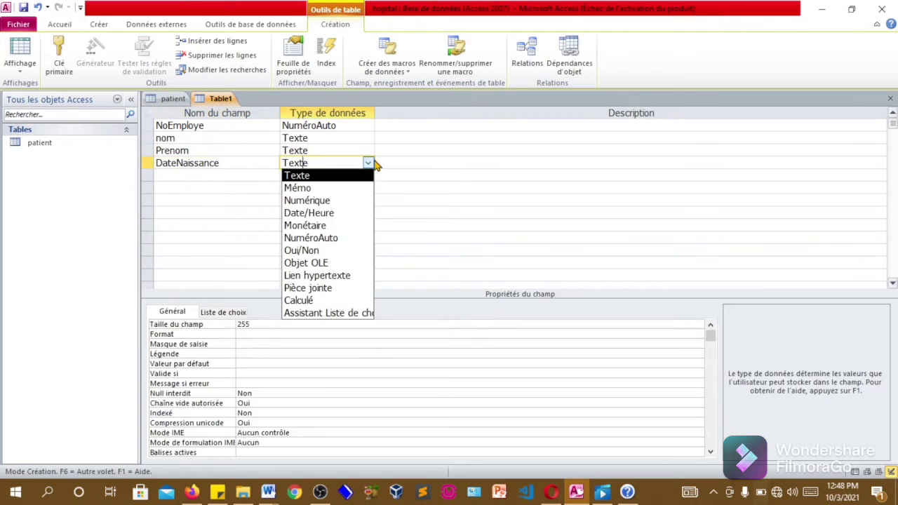
left_click(345, 213)
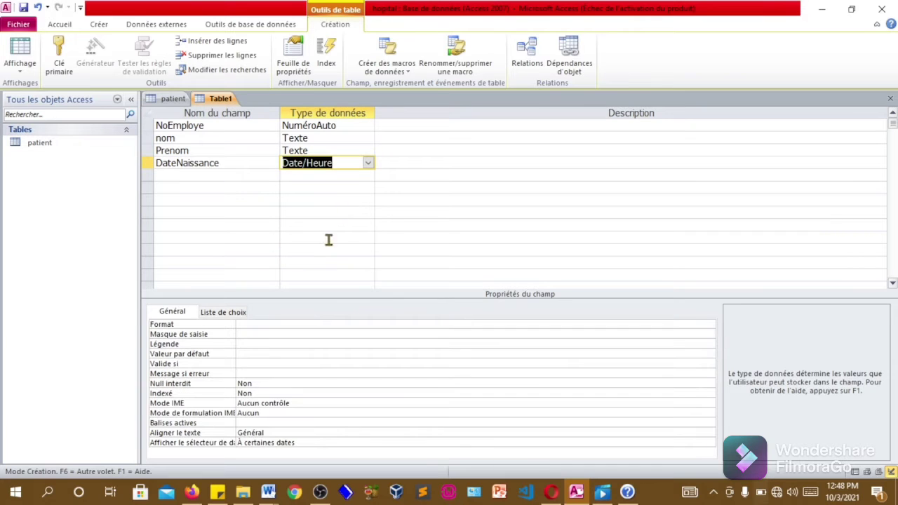
left_click(249, 345)
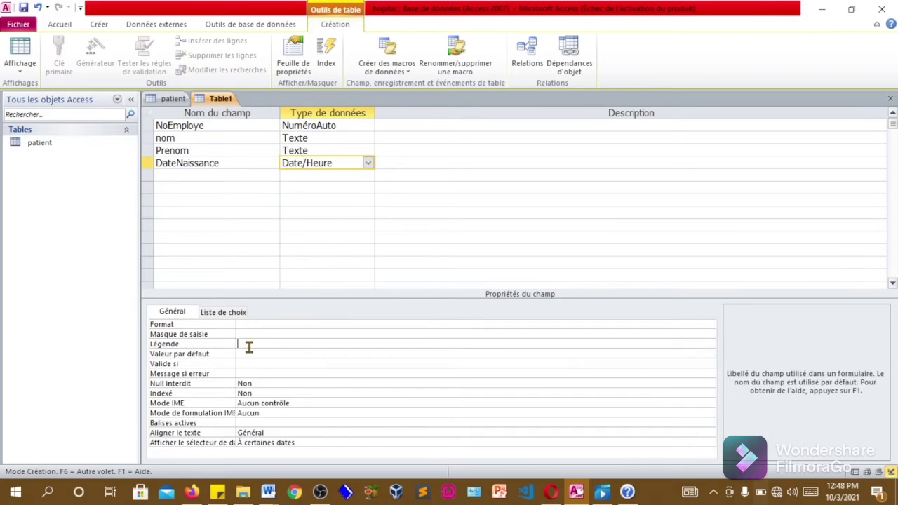
type("Date Naissance")
Add a Sexe field of type Texte below the DateNaissance field.
left_click(220, 180)
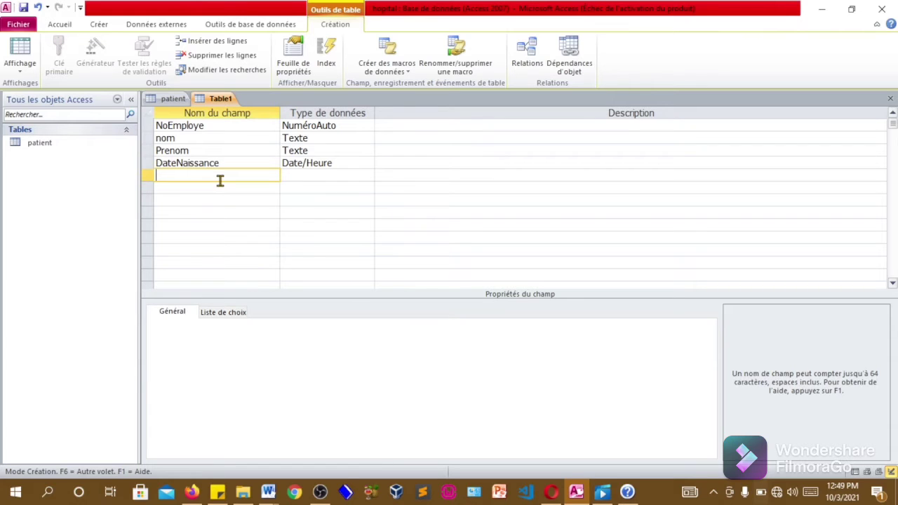
type("Sexe")
left_click(345, 175)
left_click(368, 177)
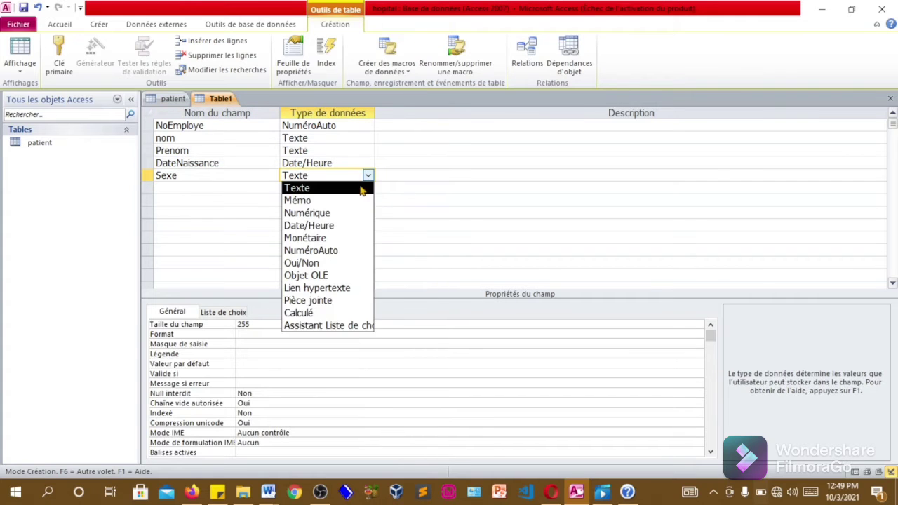
left_click(361, 185)
Set the Sexe field's size to 10 and its caption to "Sexe".
left_click(270, 331)
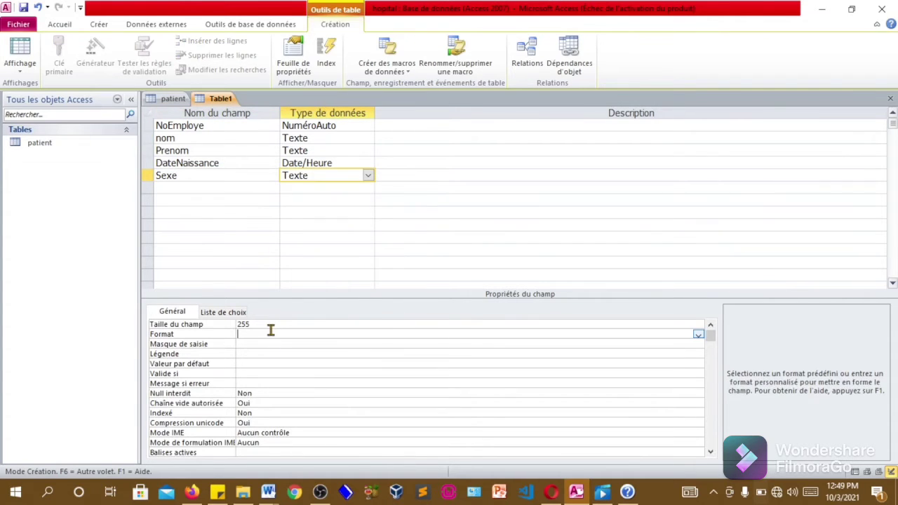
left_click(270, 323)
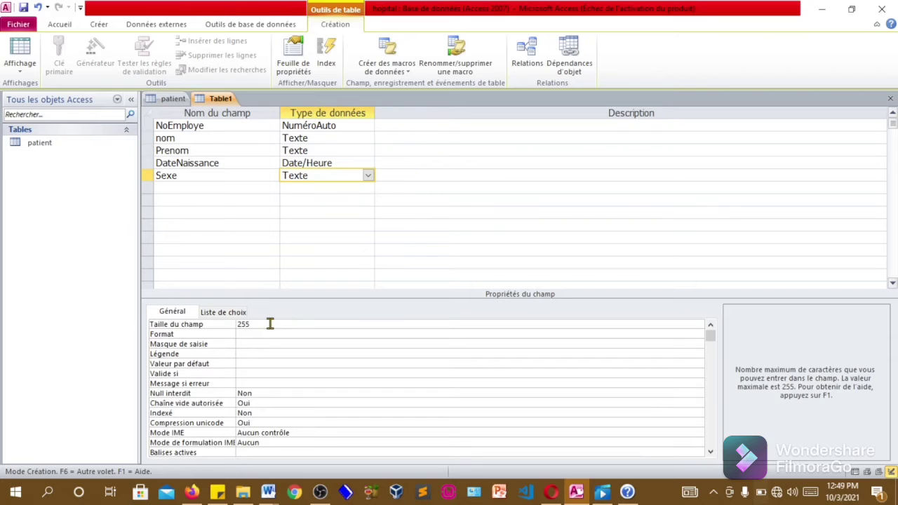
key("BackSpace")
key("BackSpace")
key("BackSpace")
type("10")
left_click(252, 353)
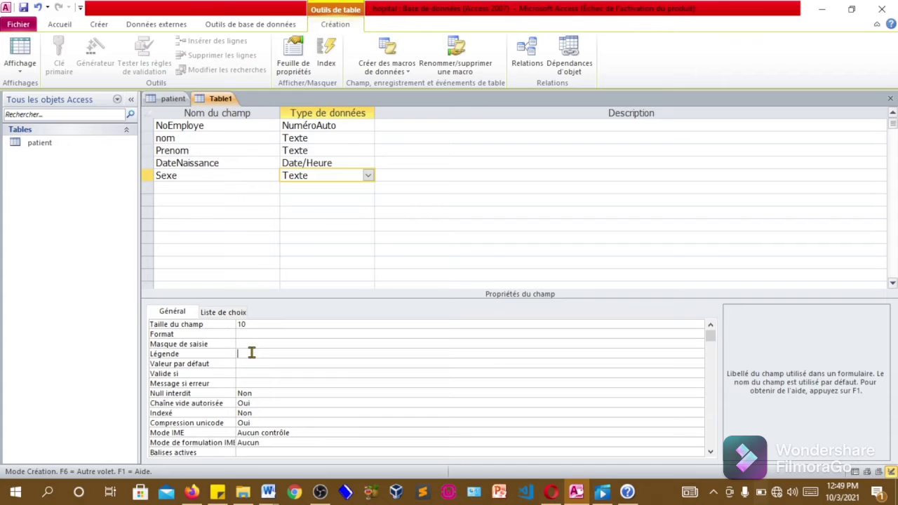
type("Sexe")
Add a tel field of type Numérique with the caption "telephone".
left_click(246, 189)
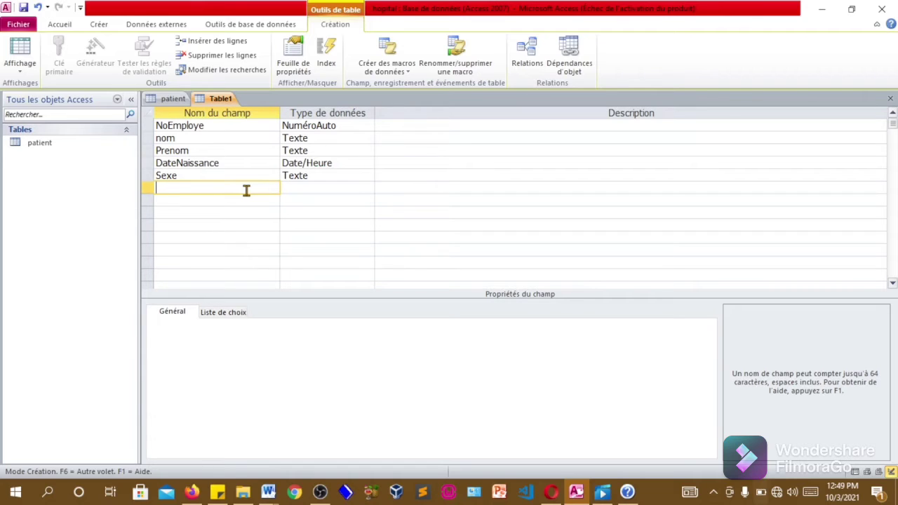
type("tel")
left_click(300, 192)
left_click(367, 188)
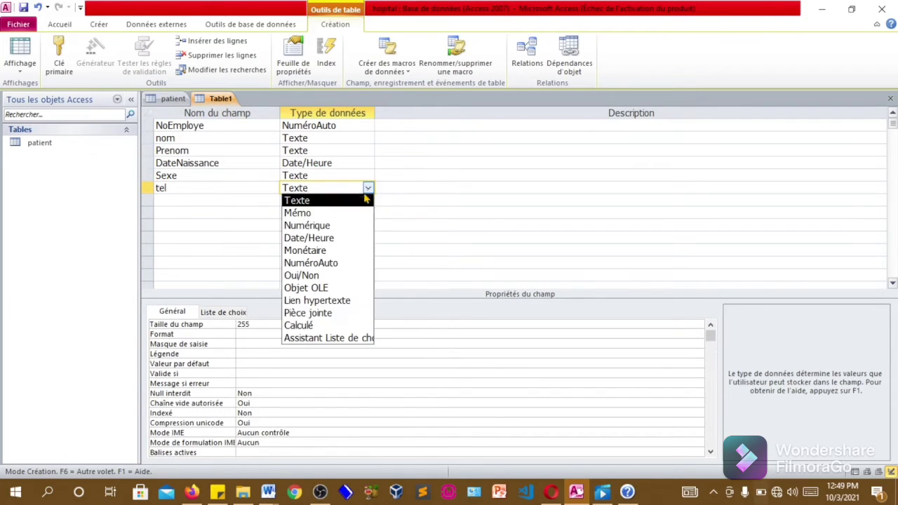
left_click(342, 226)
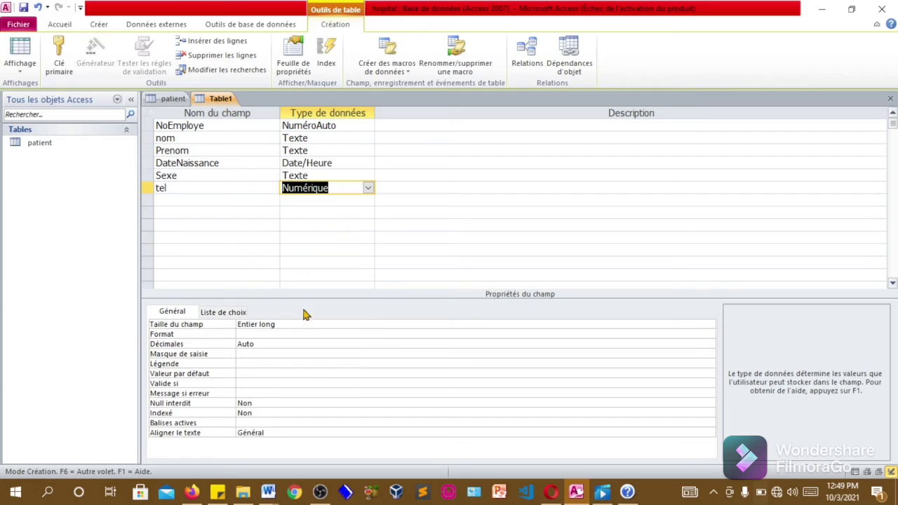
left_click(256, 362)
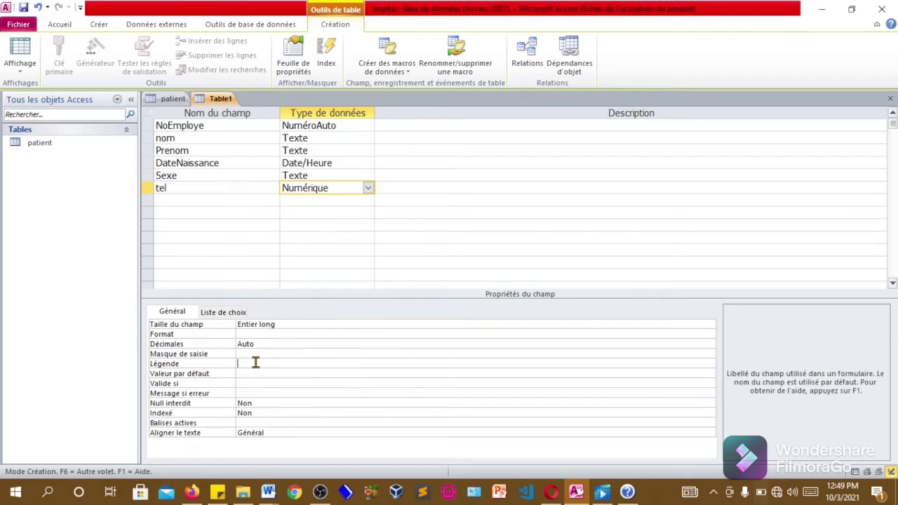
type("telephone")
Add an adresse field of type Texte with the caption "Adresse".
left_click(222, 201)
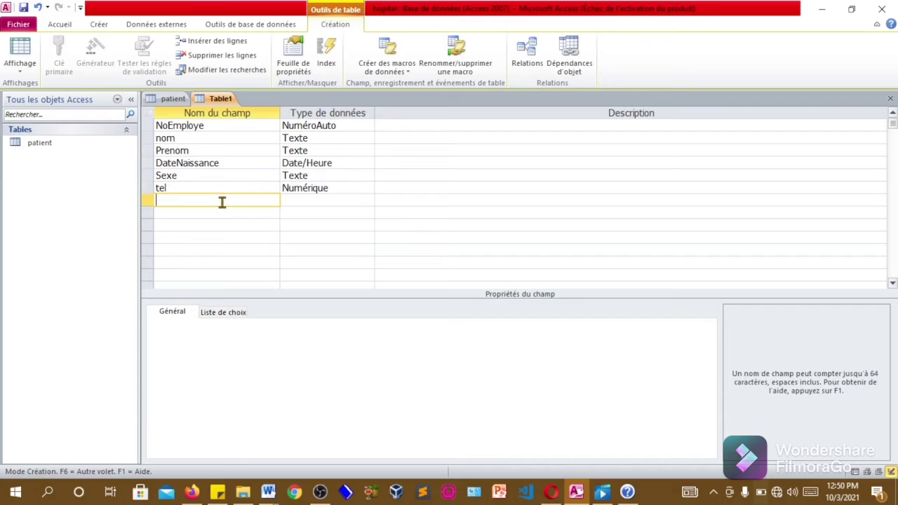
type("adresse")
left_click(319, 202)
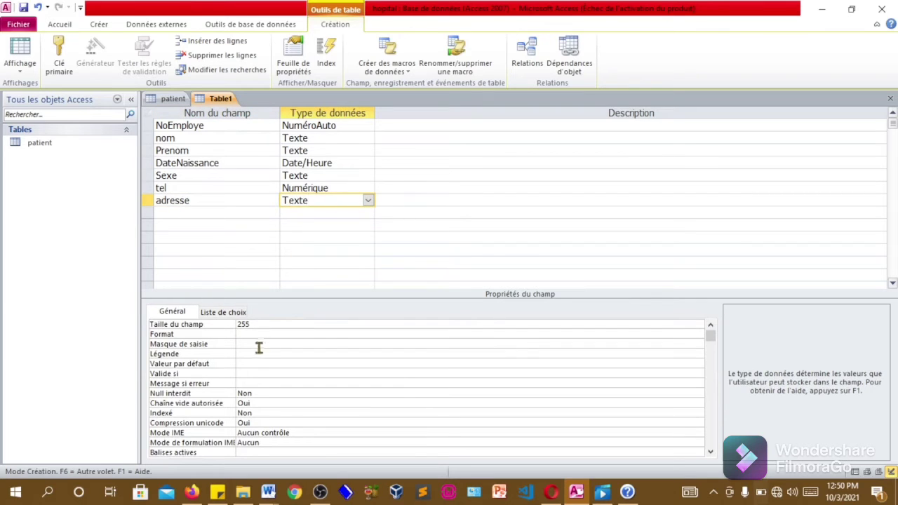
left_click(254, 354)
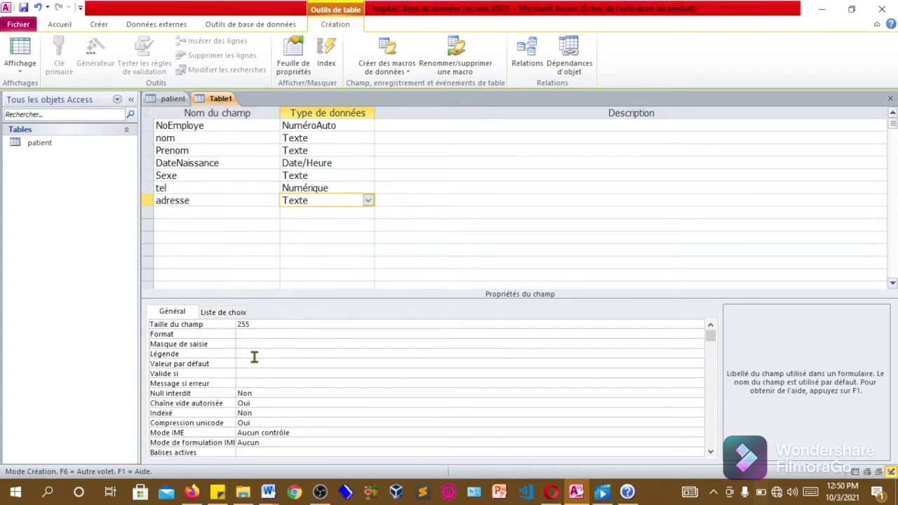
type("Adresse")
Add an email field of type Lien hypertexte with the caption "Email".
left_click(182, 217)
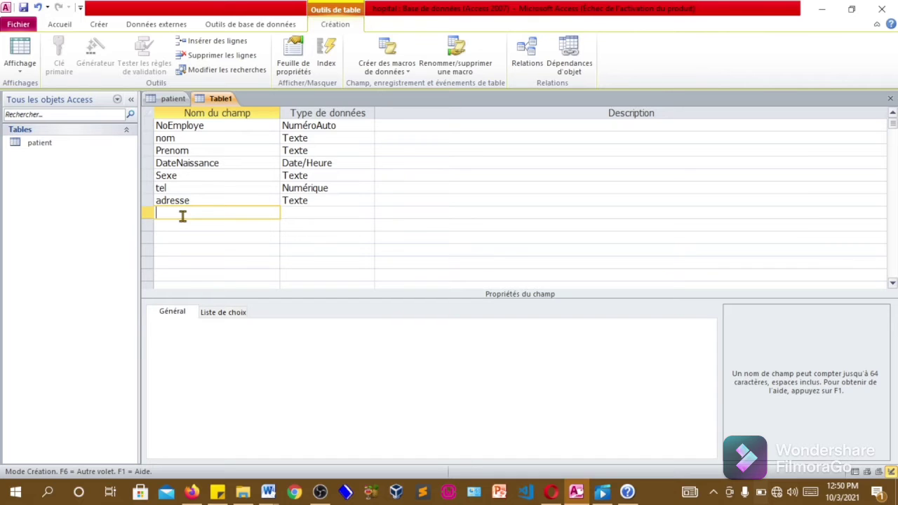
type("email")
left_click(316, 210)
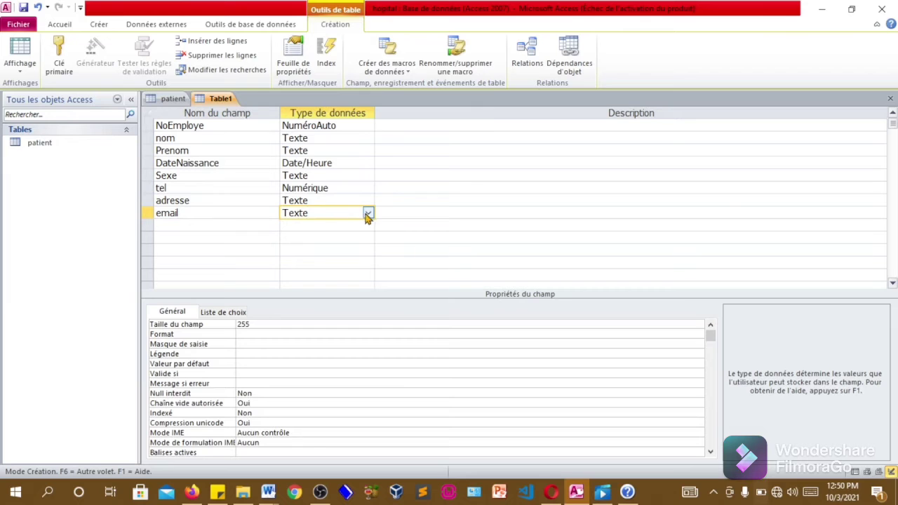
left_click(368, 213)
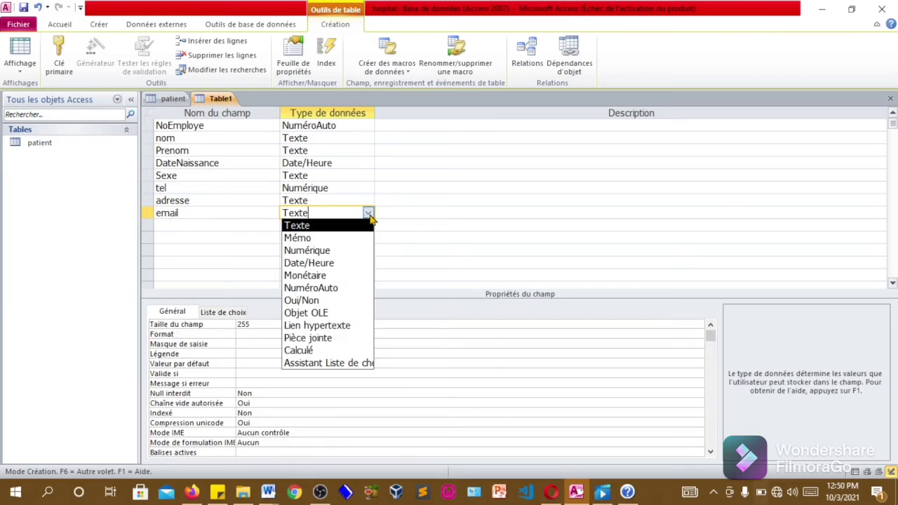
left_click(330, 326)
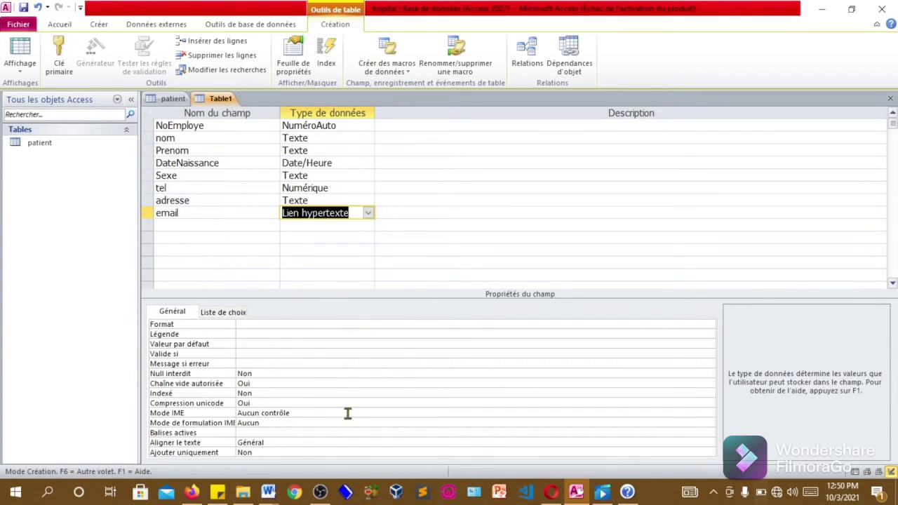
left_click(262, 334)
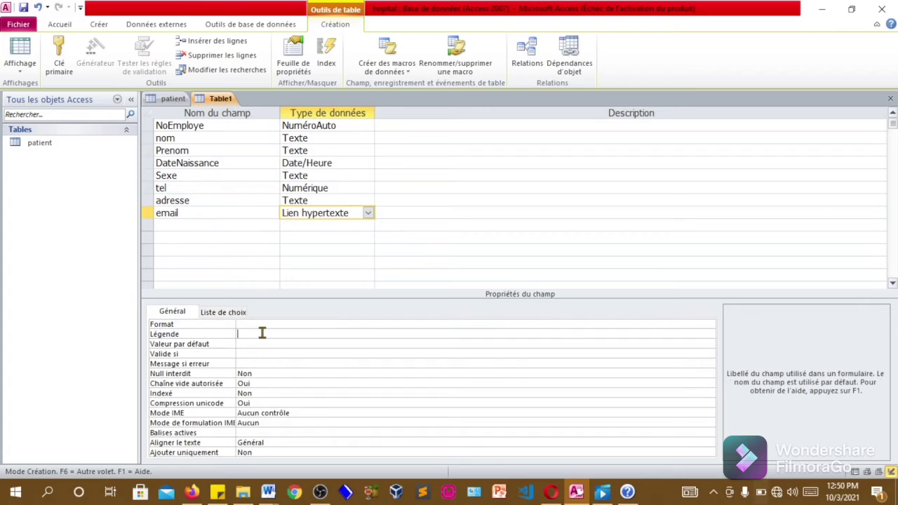
type("Email")
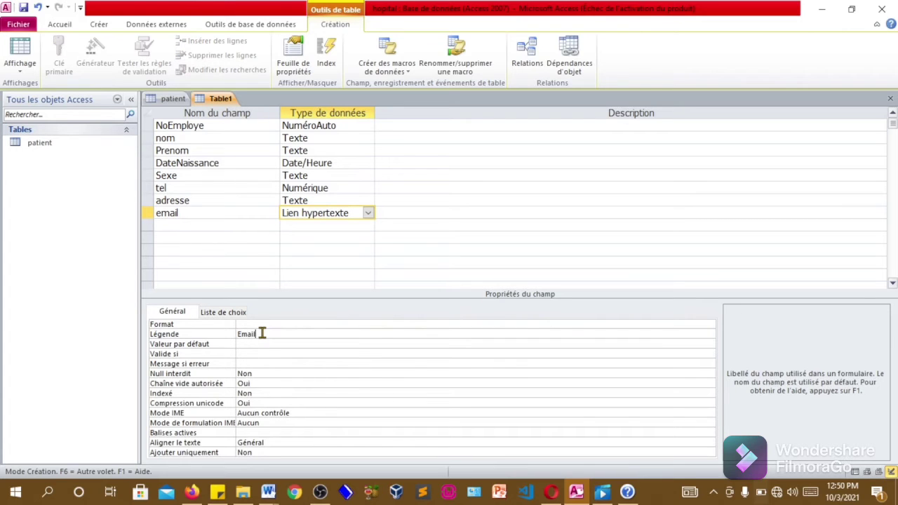
Add a Status field of type Texte below the email field.
left_click(226, 224)
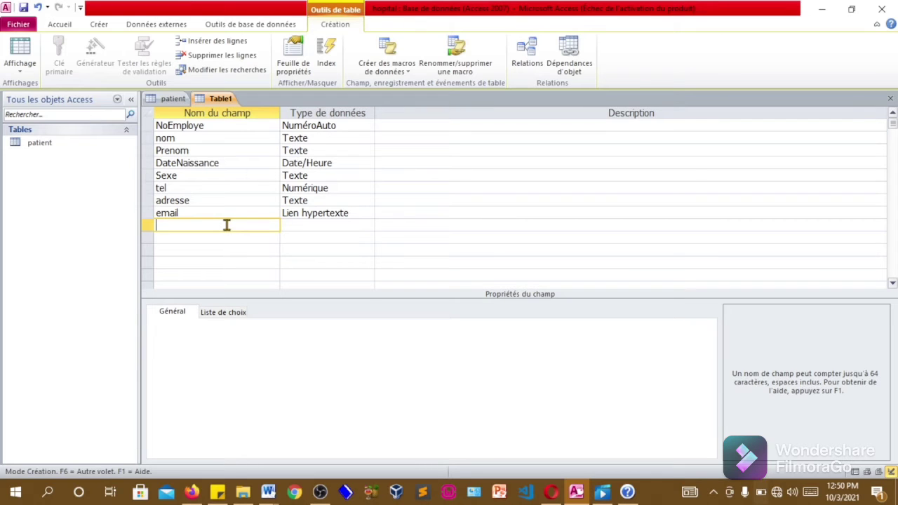
type("Status")
left_click(310, 226)
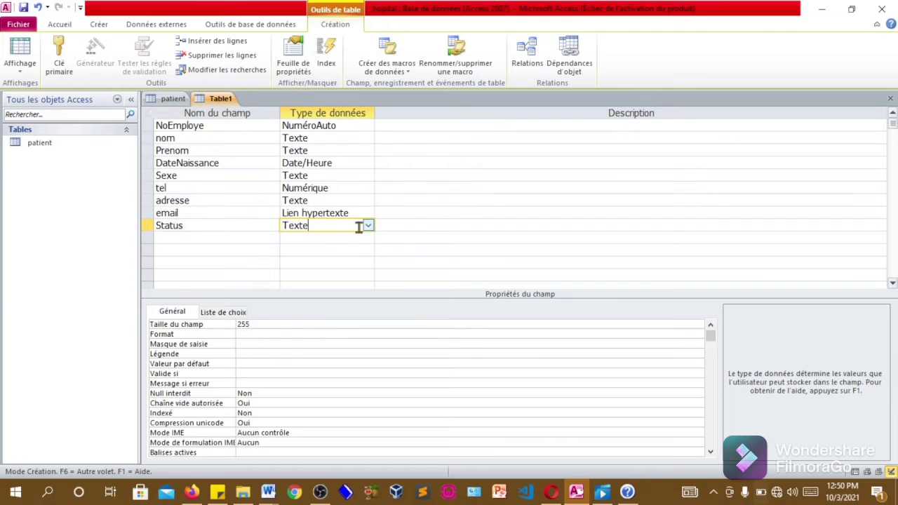
left_click(368, 225)
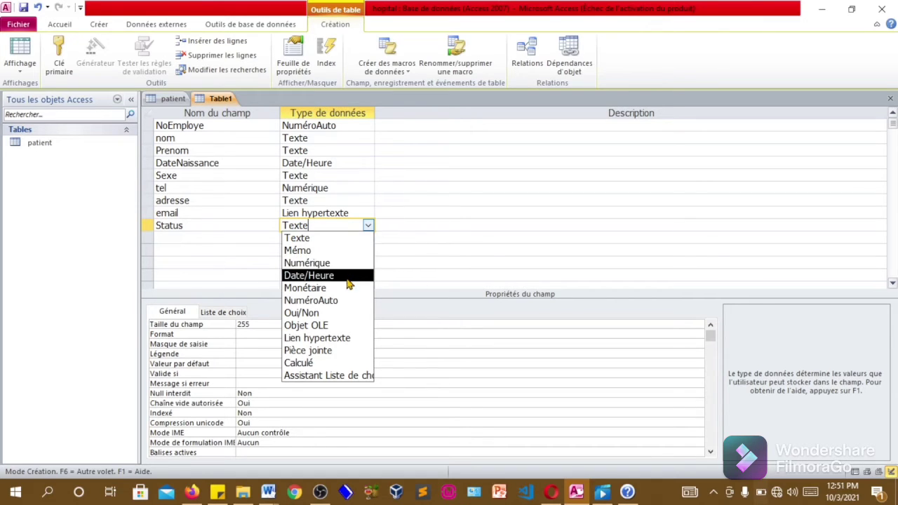
left_click(330, 239)
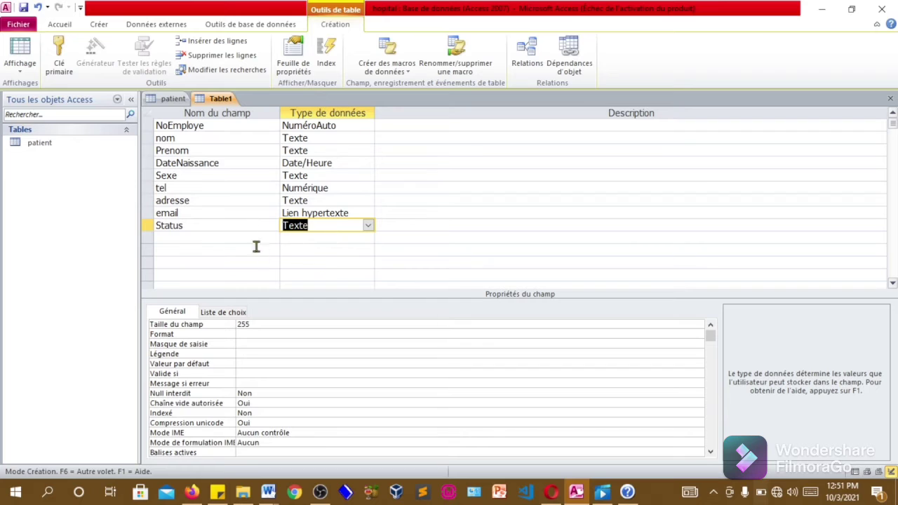
Set the Status field's size to 15 and its caption to "Status".
left_click(251, 323)
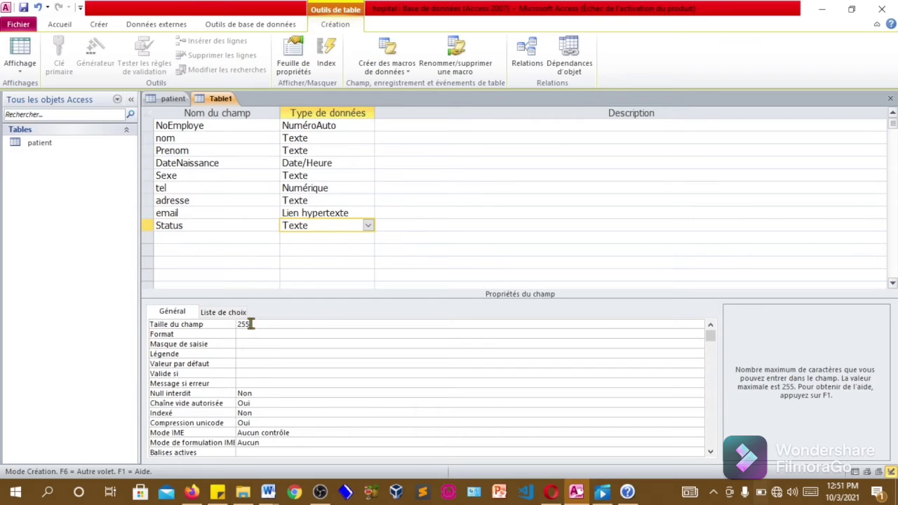
key("BackSpace")
key("BackSpace")
key("BackSpace")
type("15")
left_click(247, 354)
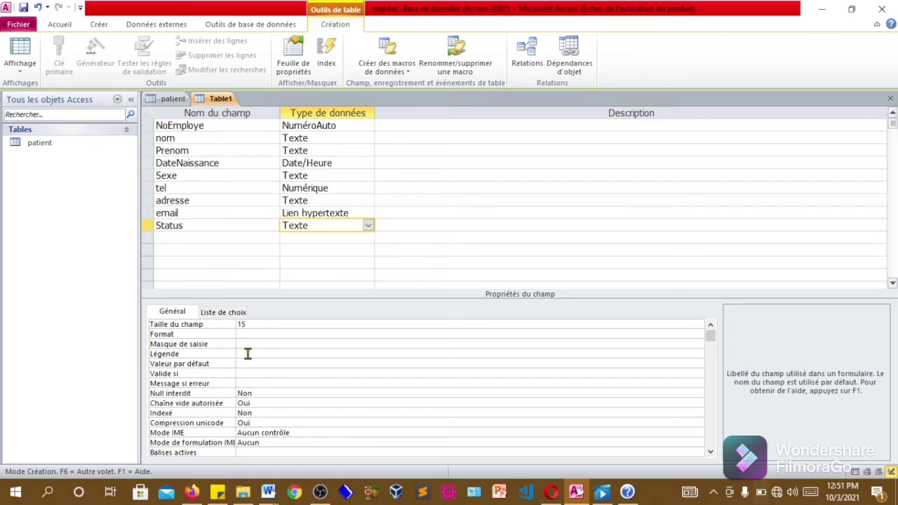
type("Status")
left_click(206, 238)
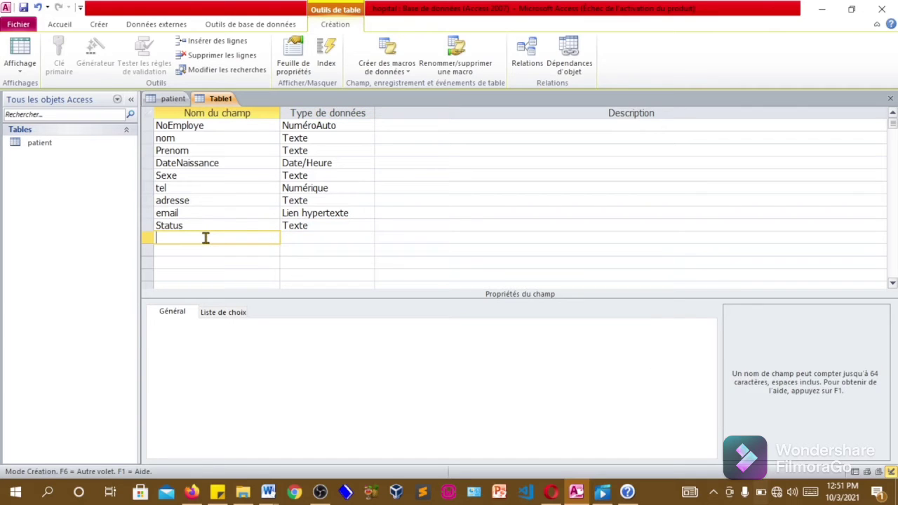
Add a DateEmbauche field of type Date/Heure below Status with the caption "Date Embauche".
type("DateEmbauche")
left_click(355, 239)
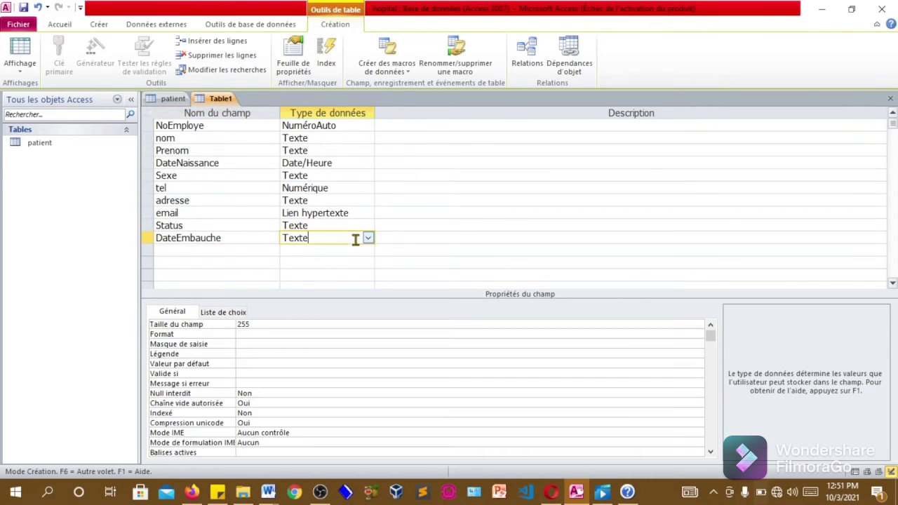
left_click(368, 239)
left_click(330, 287)
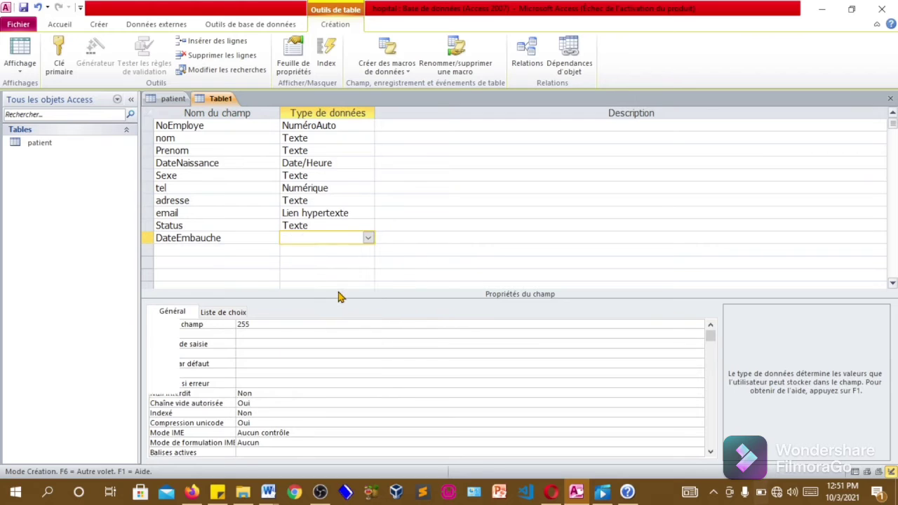
left_click(257, 343)
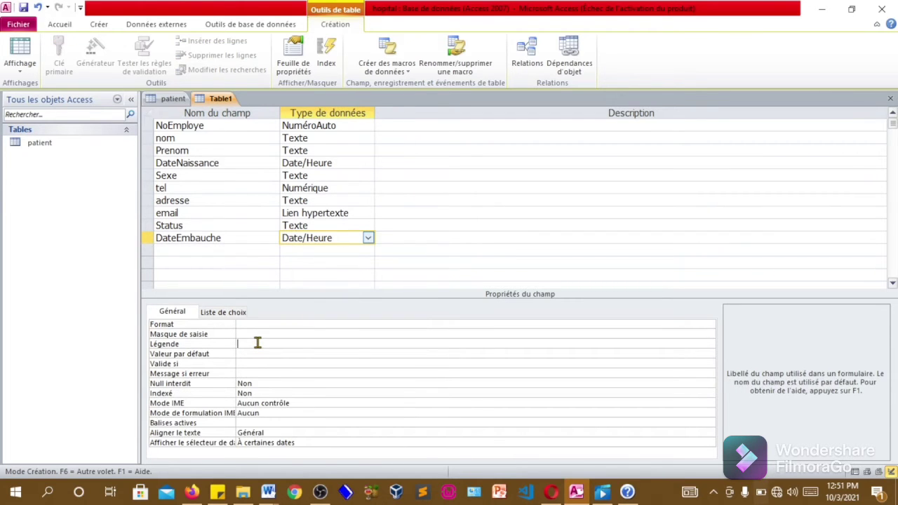
type("Date Embauche")
Make the NoEmploye field the table's primary key.
left_click(262, 124)
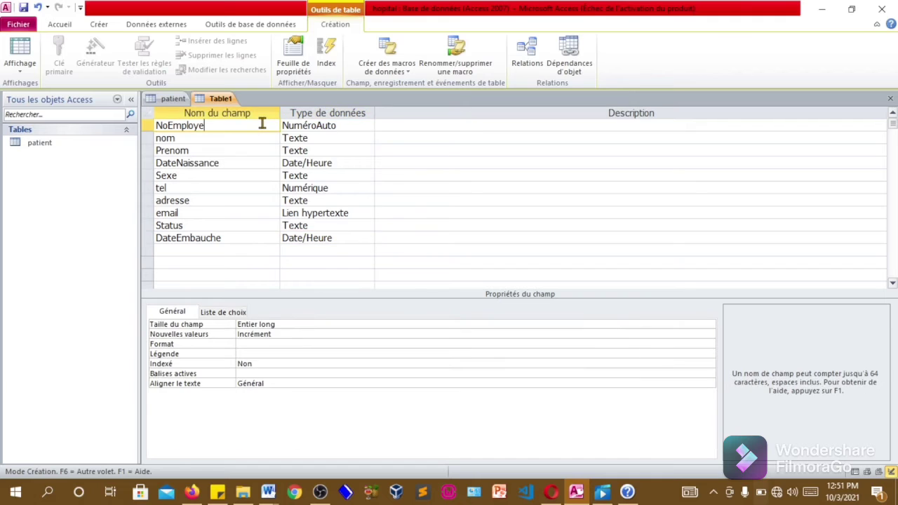
right_click(263, 126)
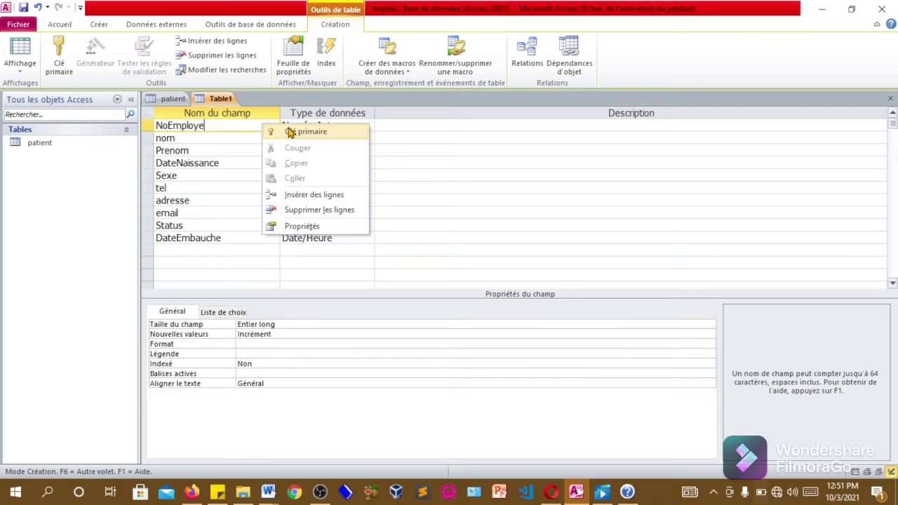
left_click(291, 133)
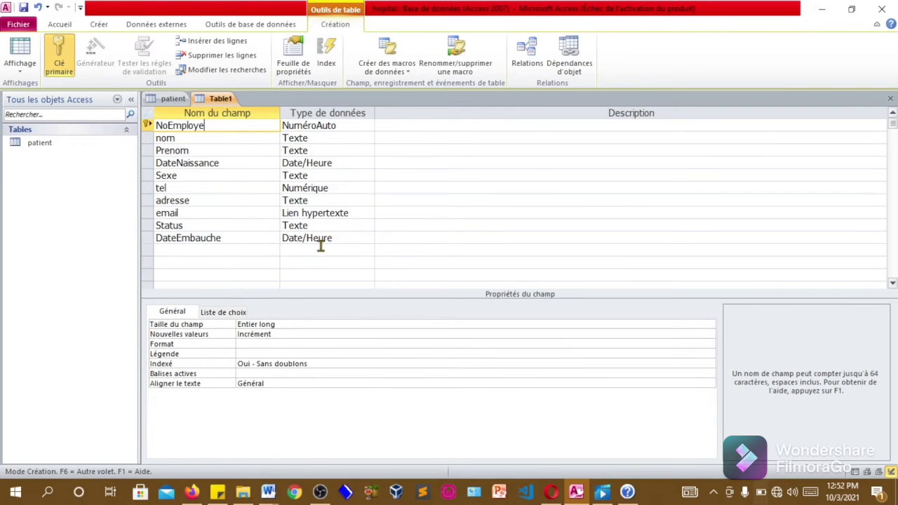
Save the new table under the name employe.
key("ctrl+s")
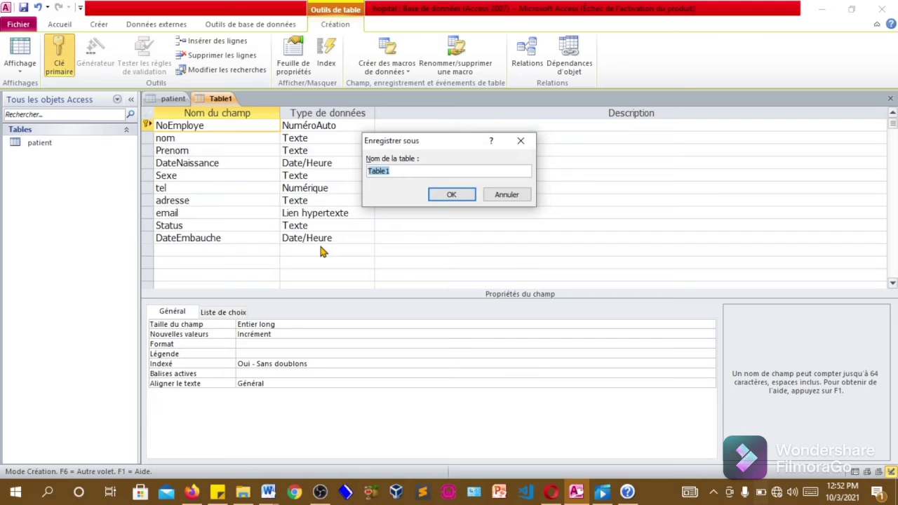
type("emplo")
type("ye")
left_click(456, 196)
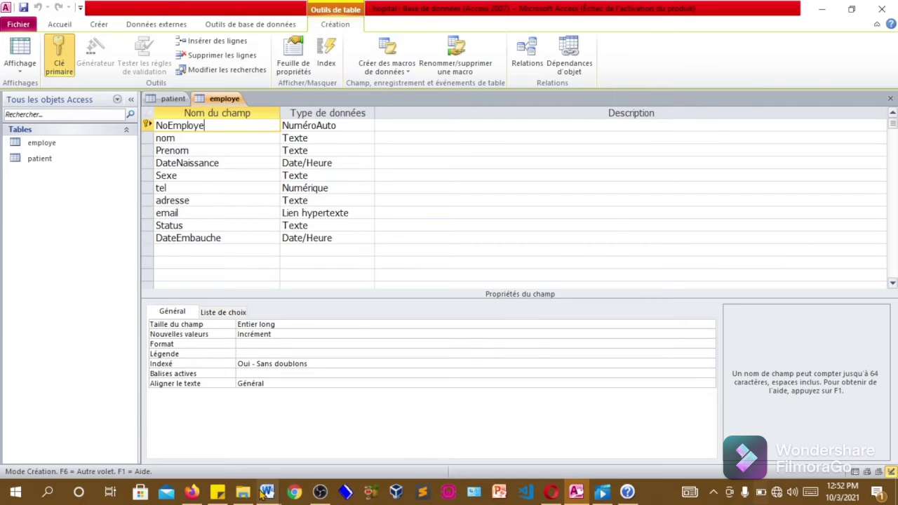
Switch to the Word document to review the Consultation entity's fields, and return to the Access database.
mouse_move(268, 491)
left_click(198, 455)
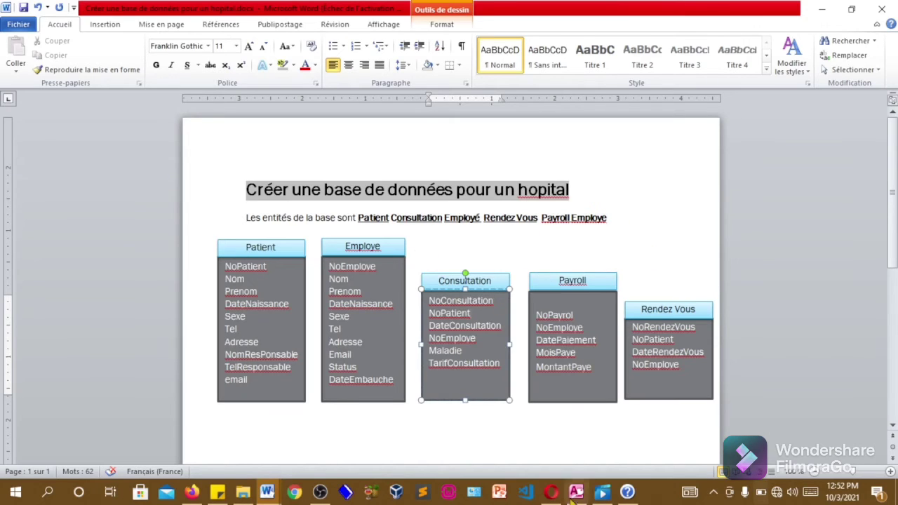
mouse_move(576, 491)
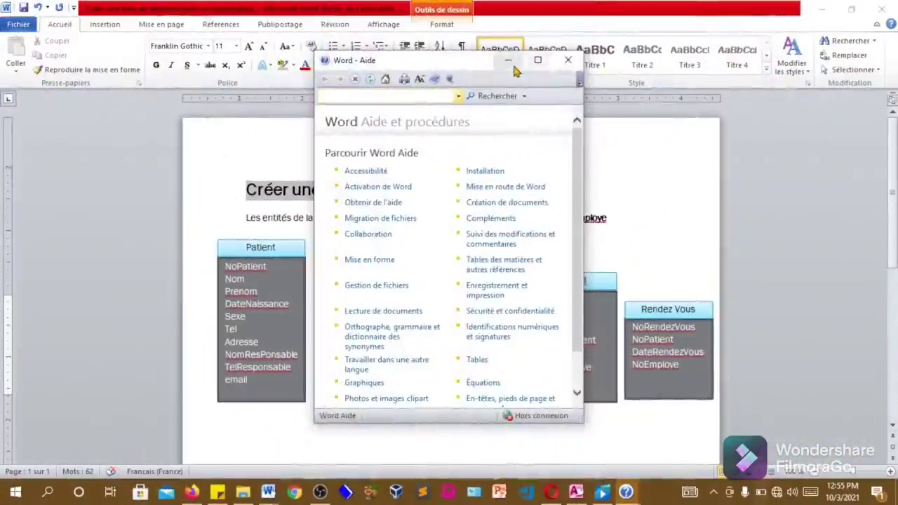
left_click(509, 61)
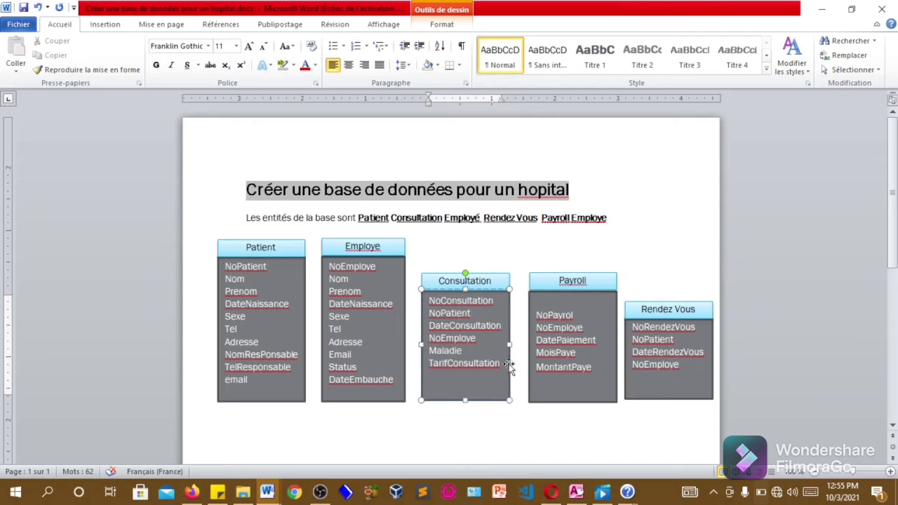
mouse_move(577, 493)
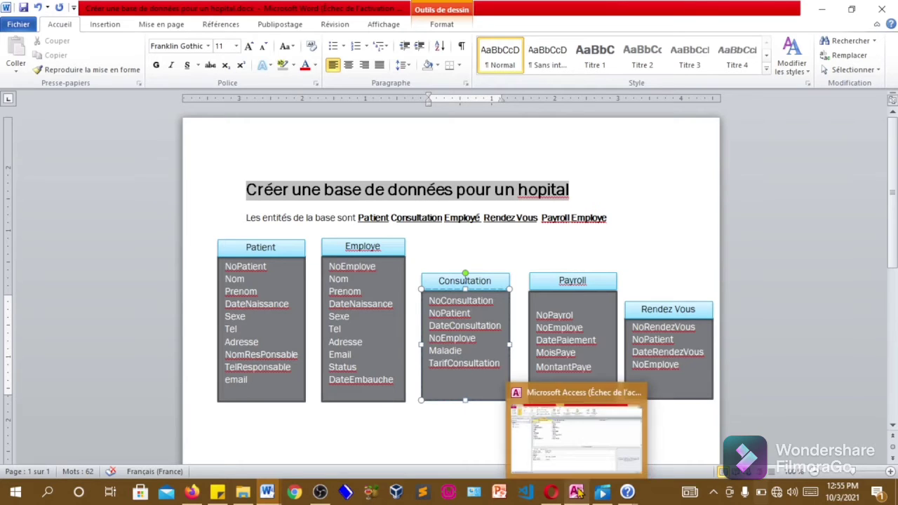
left_click(560, 449)
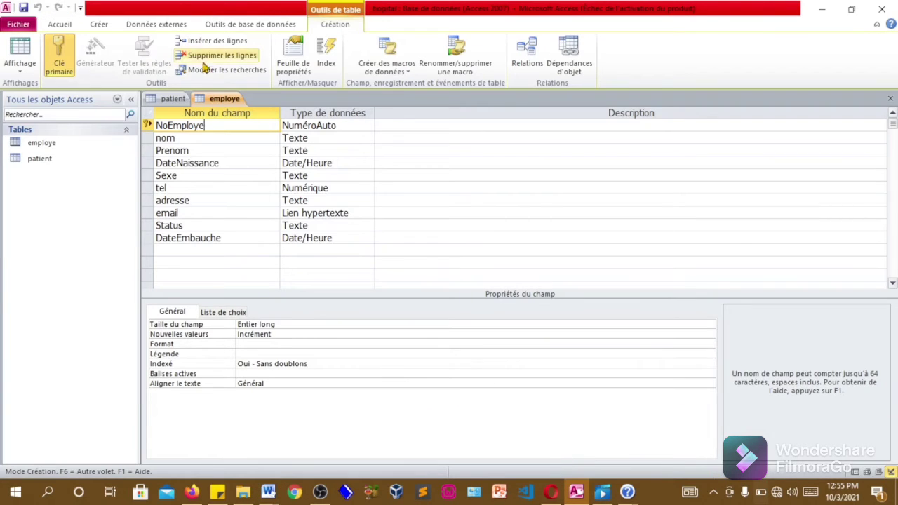
Create another table in design view with a first field NoConsultation of type NuméroAuto.
left_click(96, 24)
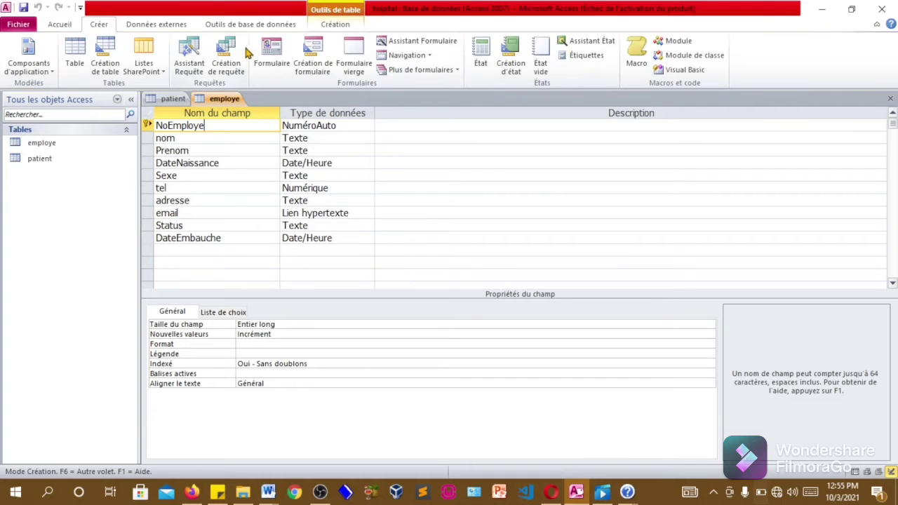
left_click(109, 67)
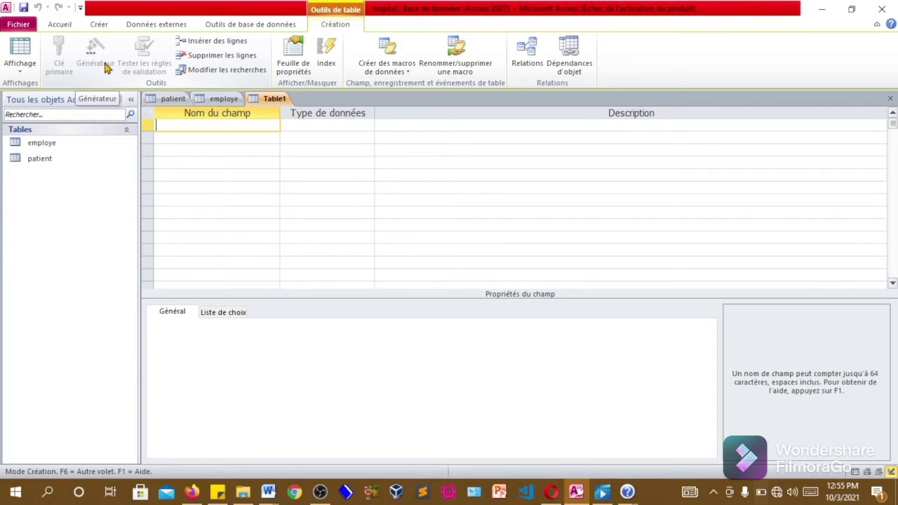
type("NoConsultation")
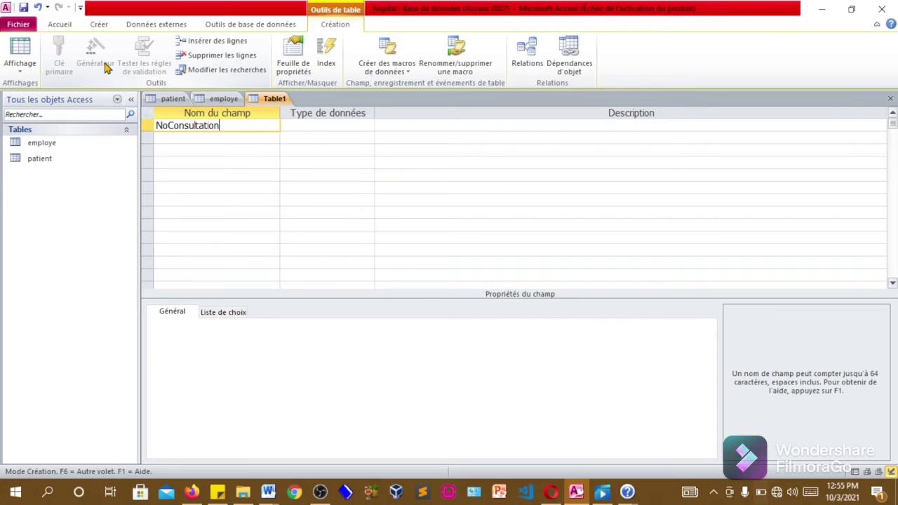
left_click(313, 125)
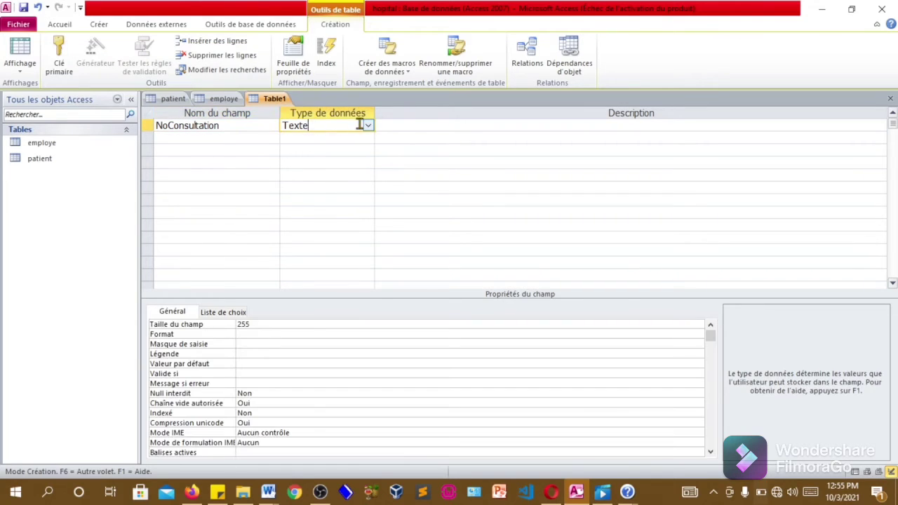
left_click(368, 125)
left_click(332, 202)
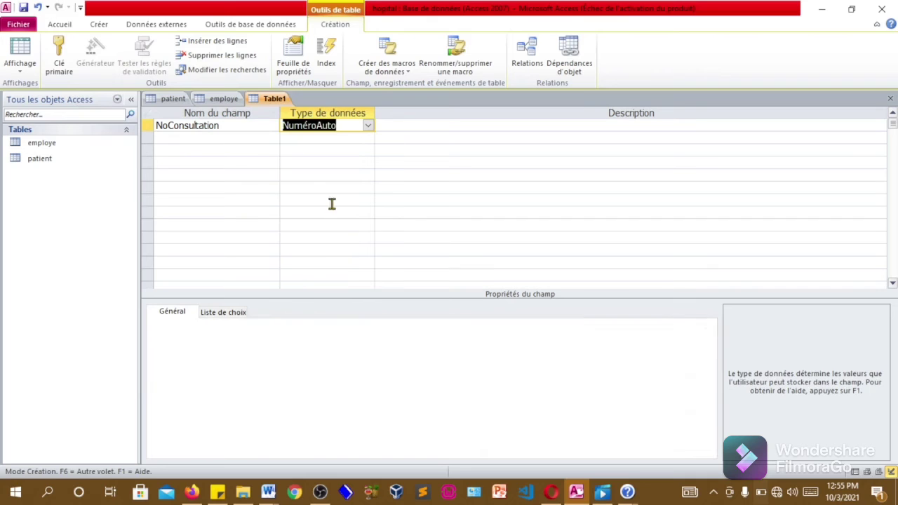
Add a NoPatient field of type Numérique with the caption "Refference Patient".
left_click(195, 139)
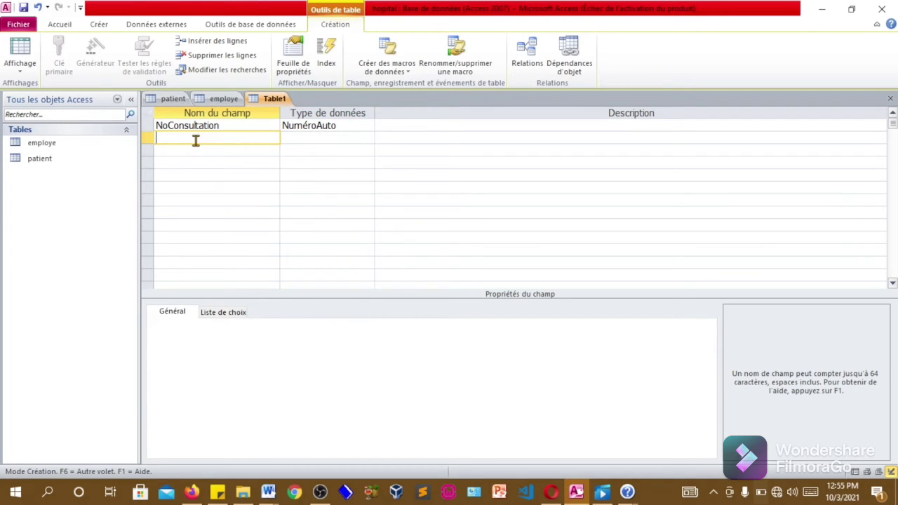
type("NoPatient")
left_click(310, 140)
left_click(368, 138)
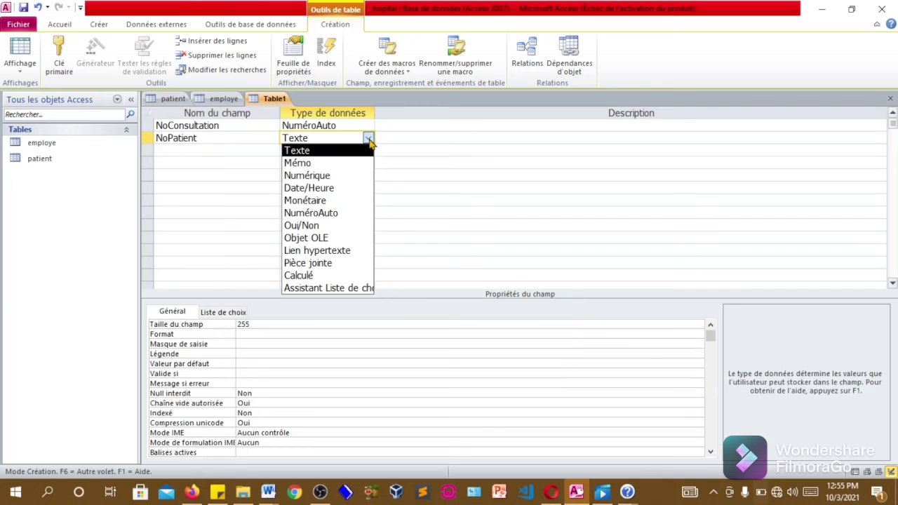
left_click(345, 178)
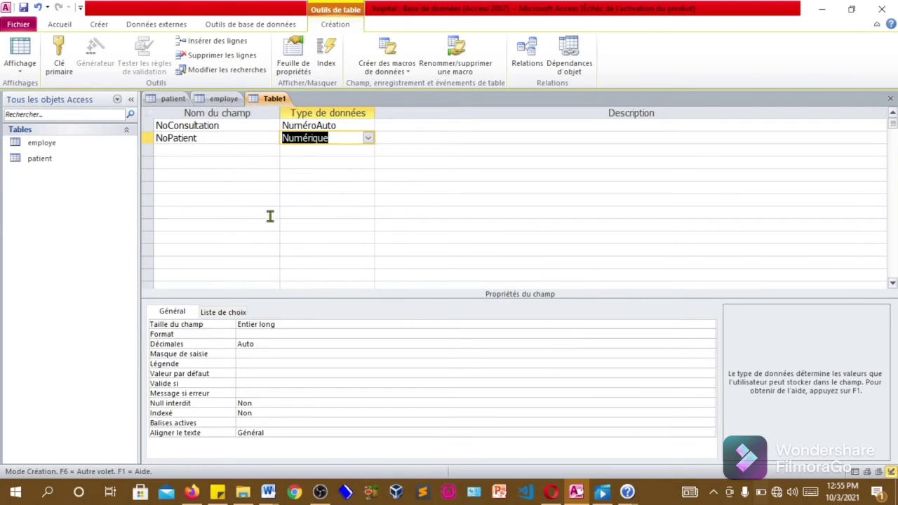
left_click(257, 362)
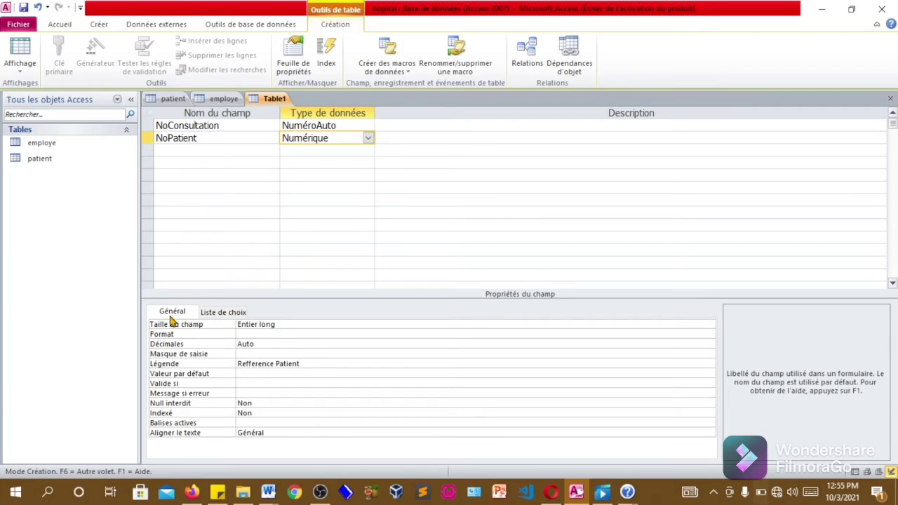
Add a DateConsultation field of type Date/Heure below NoPatient.
left_click(245, 155)
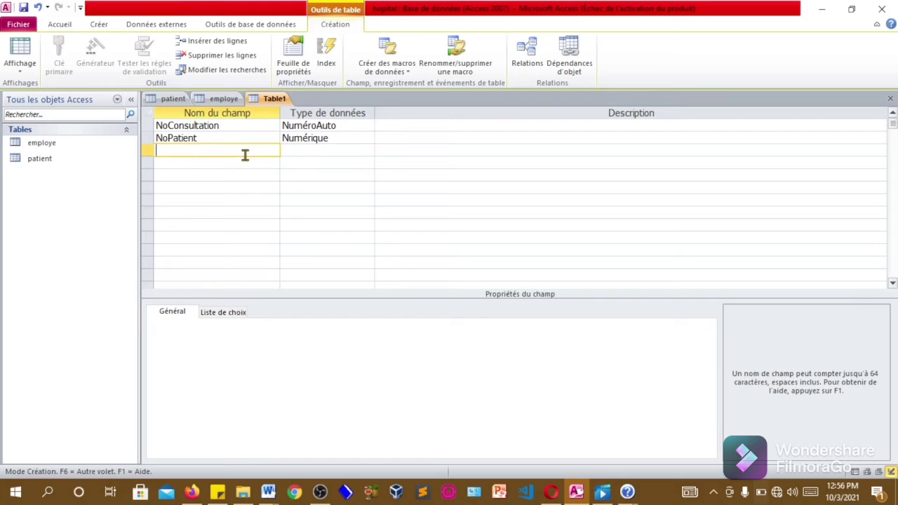
type("DateCOn")
key("BackSpace")
type("onsultation")
left_click(323, 149)
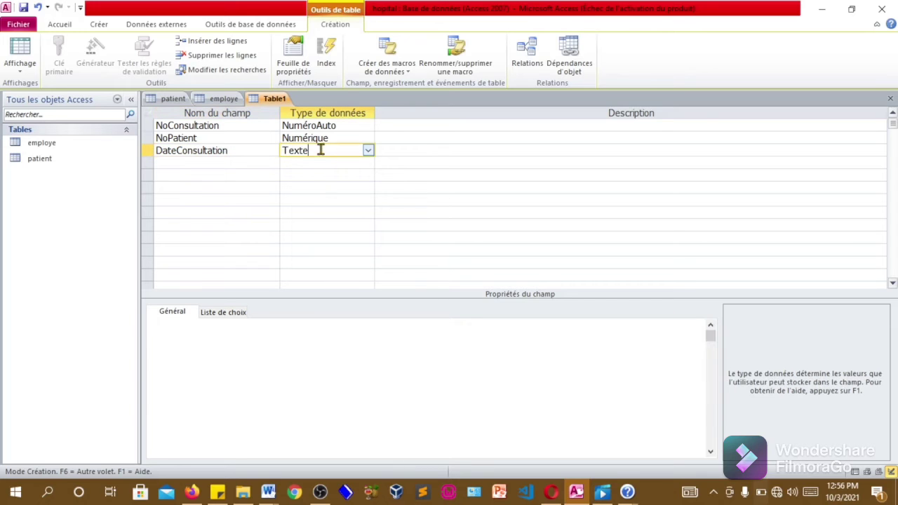
left_click(368, 151)
left_click(334, 201)
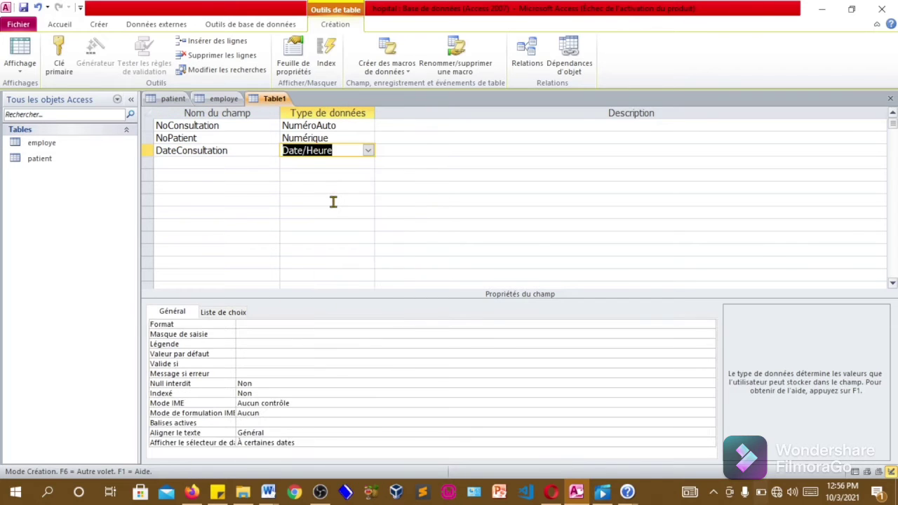
Add a NoEmploye field of type Numérique with the caption "Refference Employe".
left_click(200, 162)
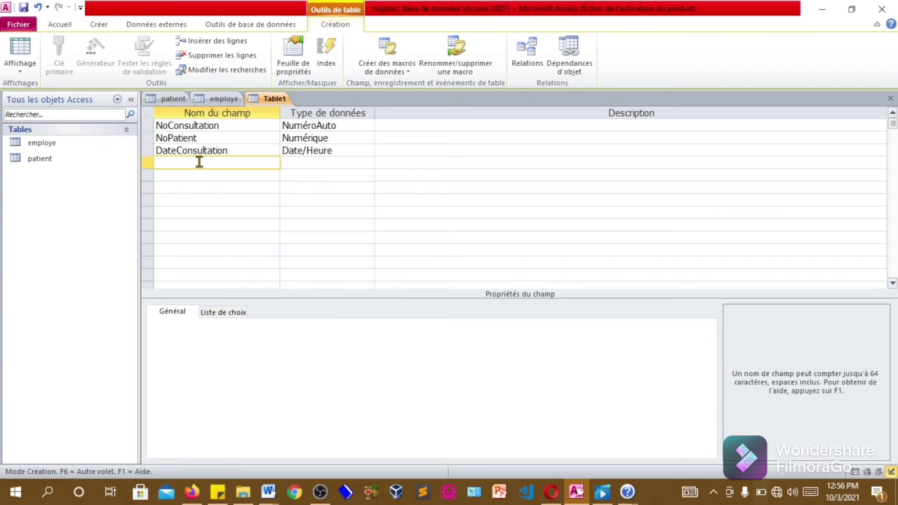
type("NoEmploye")
left_click(330, 166)
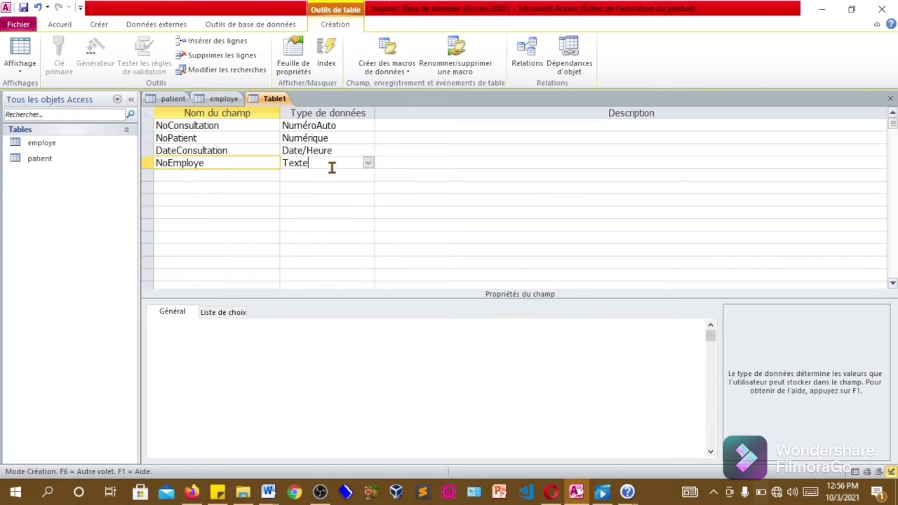
left_click(368, 164)
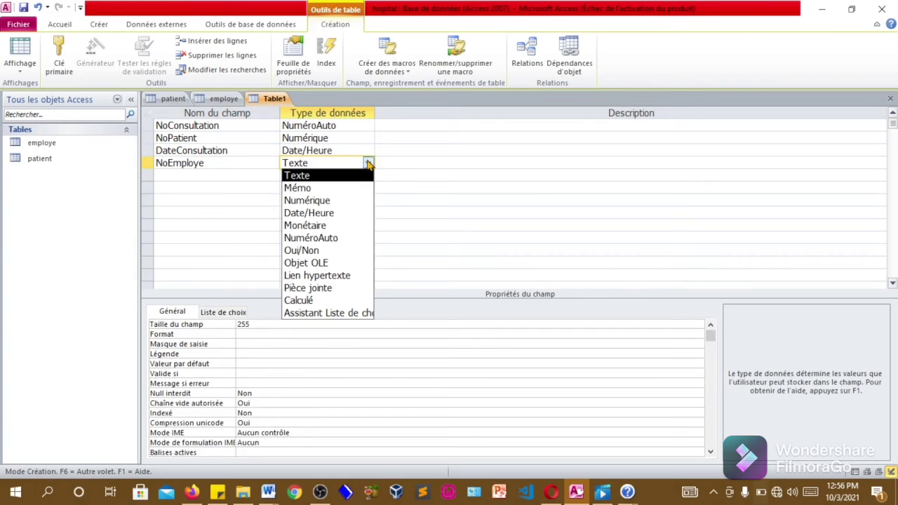
left_click(326, 203)
left_click(194, 175)
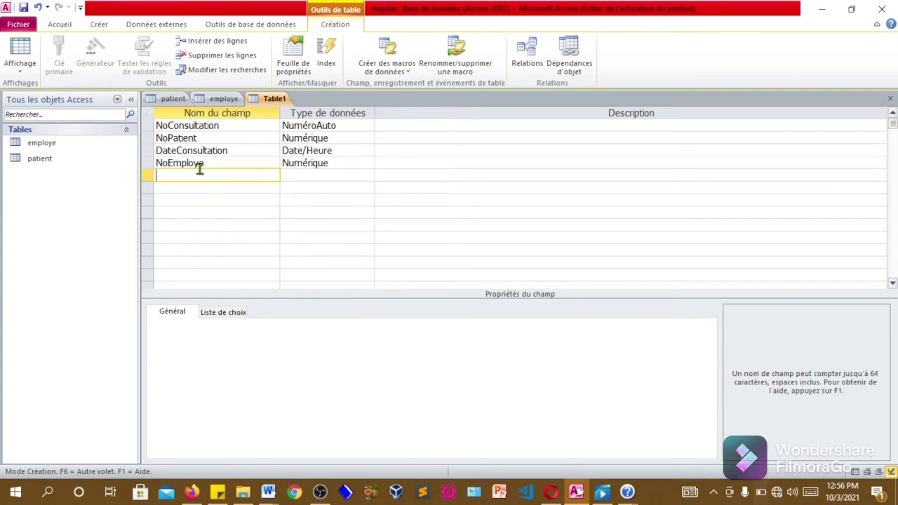
left_click(315, 165)
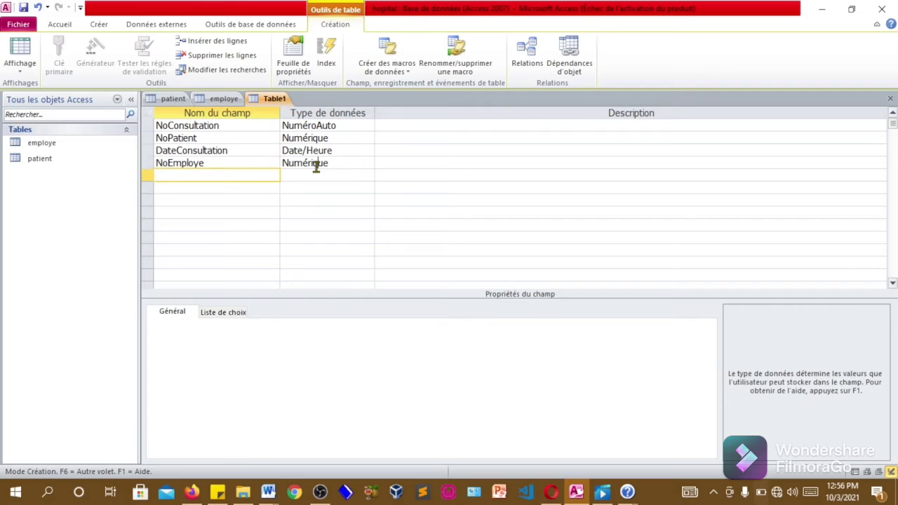
left_click(269, 364)
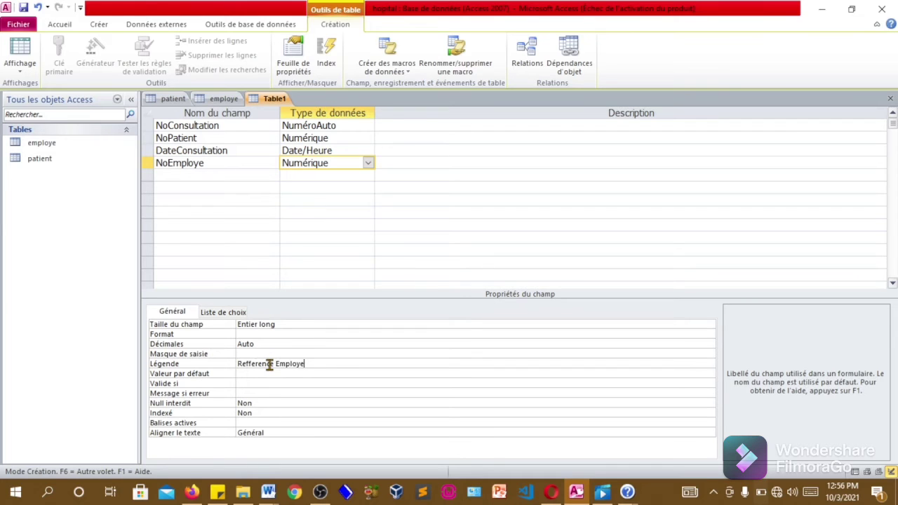
Add a Maladie field of type Mémo below NoEmploye.
left_click(227, 174)
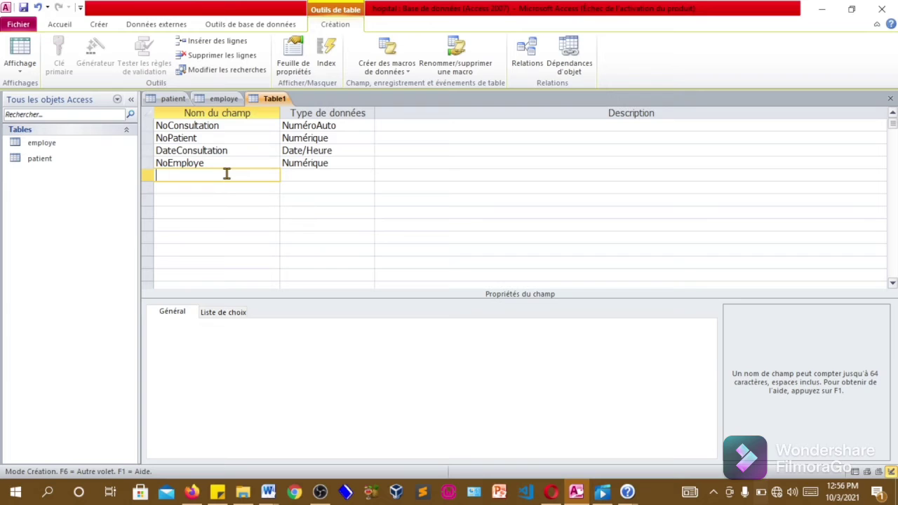
type("Maladie")
left_click(344, 174)
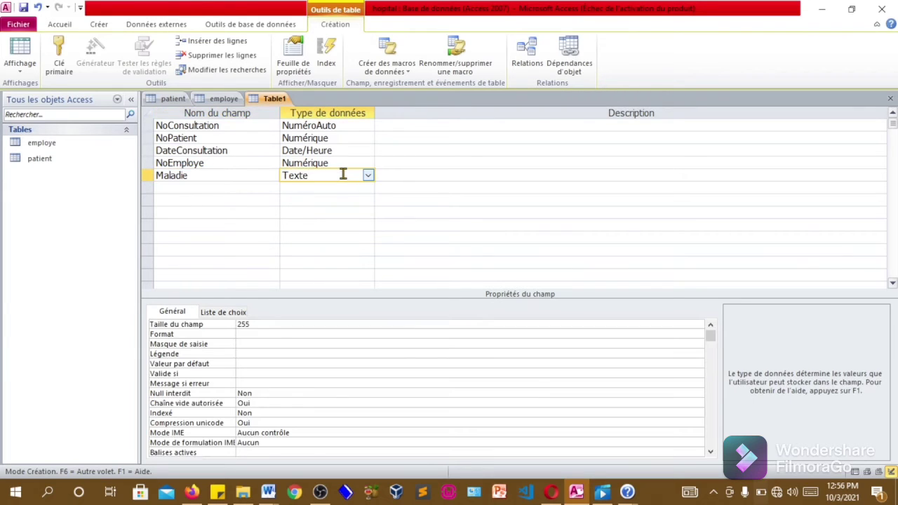
left_click(368, 175)
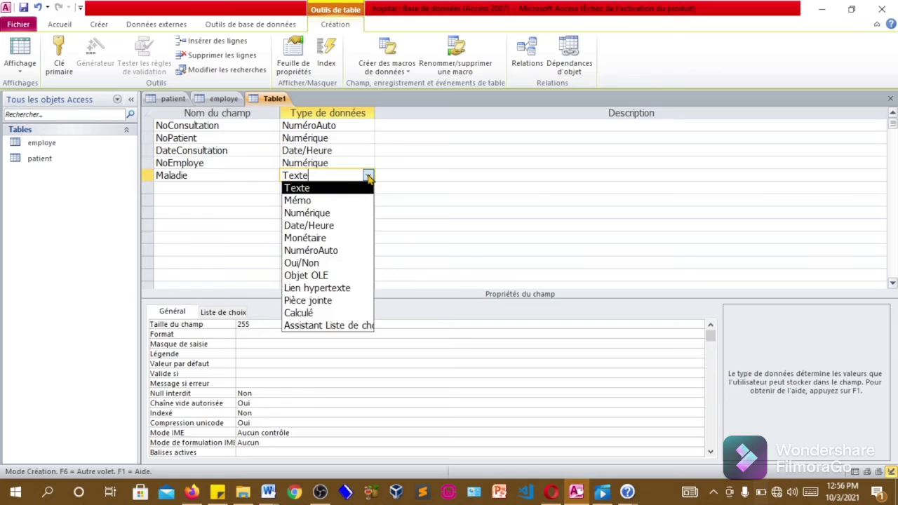
left_click(337, 201)
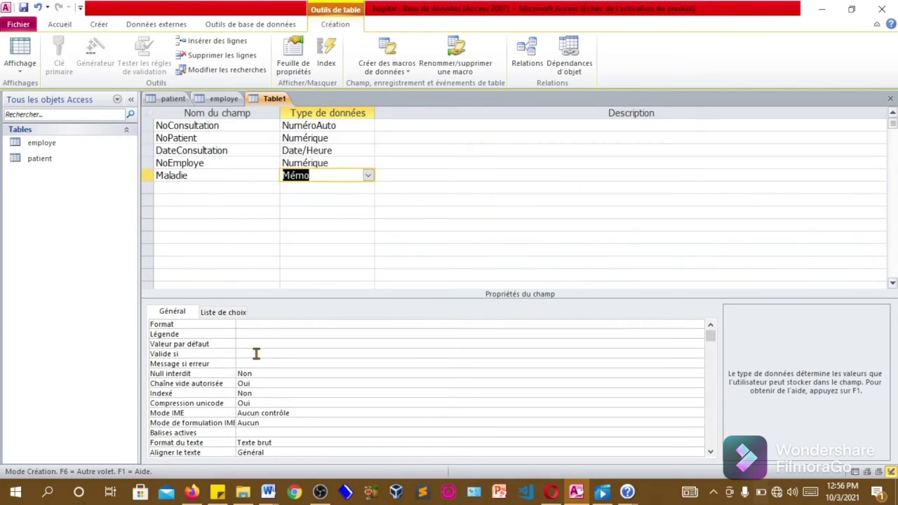
Caption the Maladie field "Maladie" and add a TarifConsultation field of type Monétaire with the caption "Prix".
left_click(266, 335)
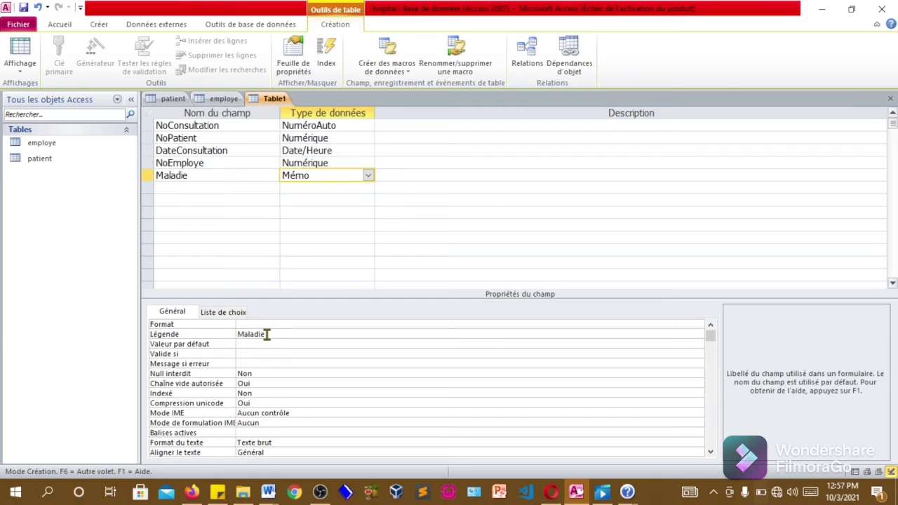
left_click(221, 185)
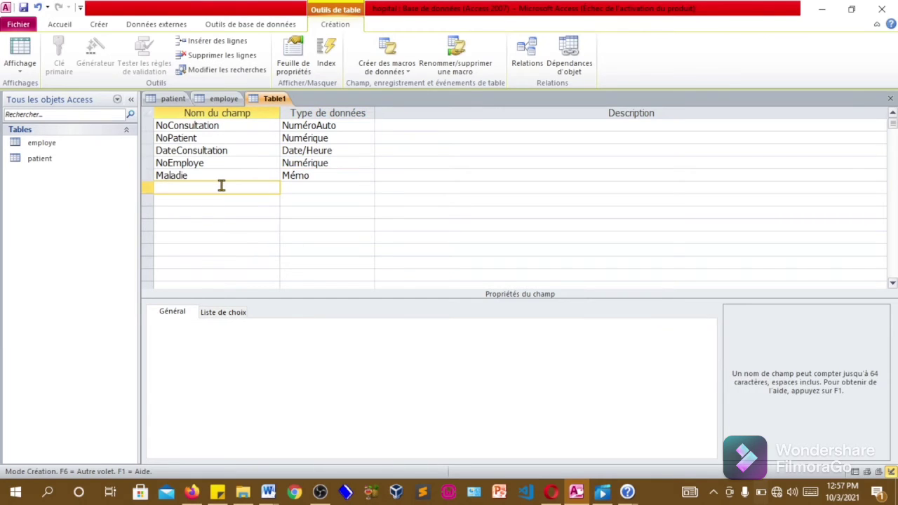
type("TarifConsultation")
left_click(327, 187)
left_click(369, 188)
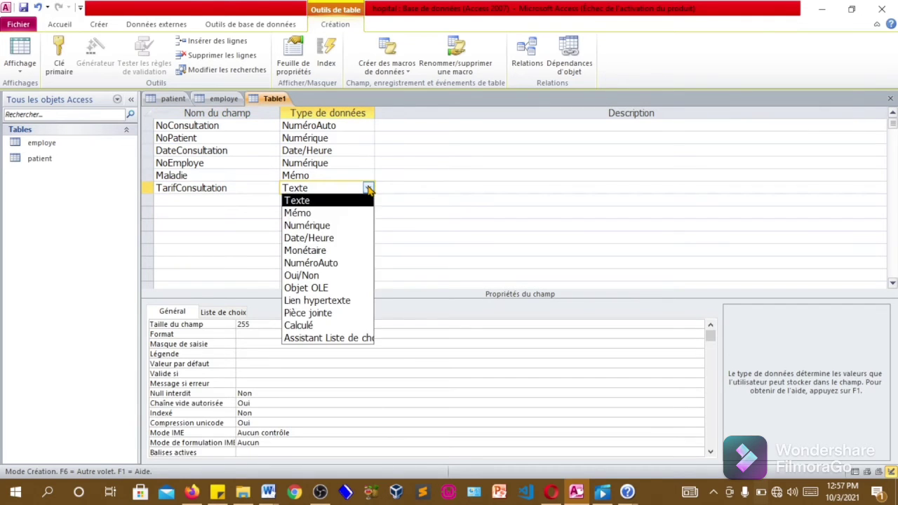
left_click(324, 247)
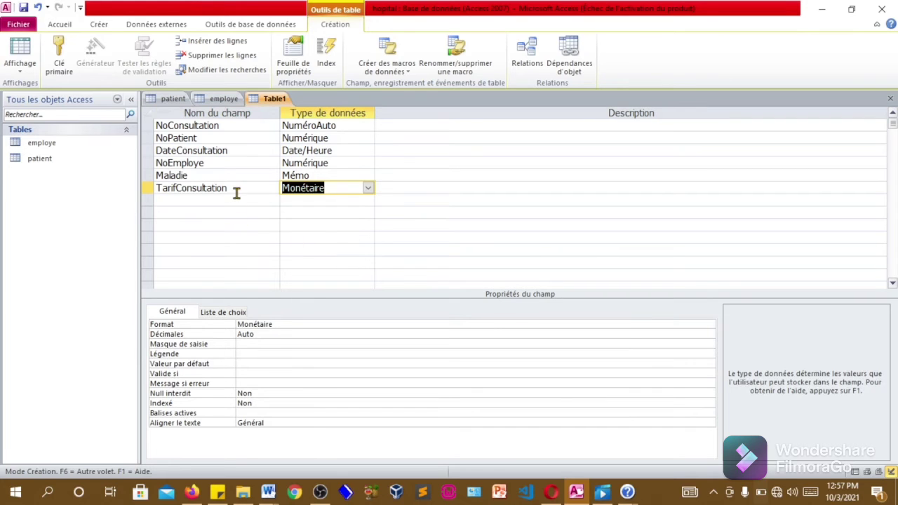
left_click(261, 354)
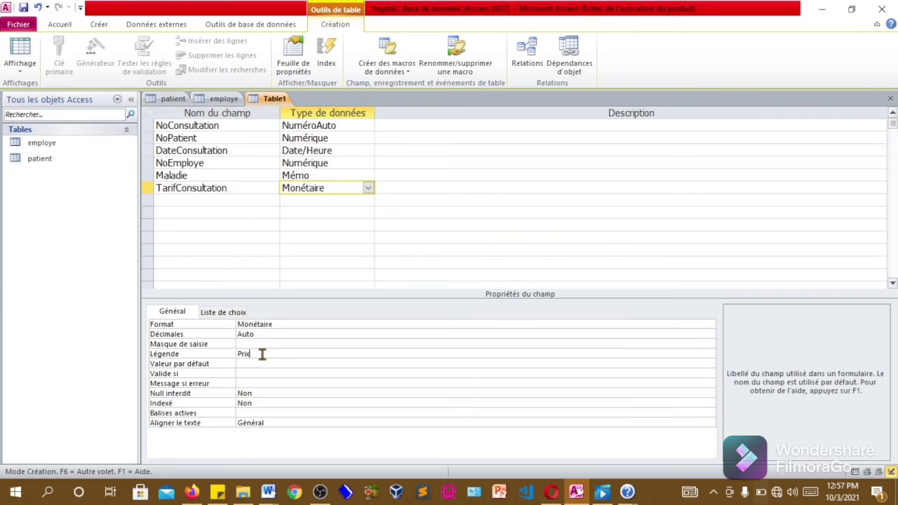
Make NoConsultation the primary key and save the table as consultation.
left_click(244, 124)
right_click(244, 125)
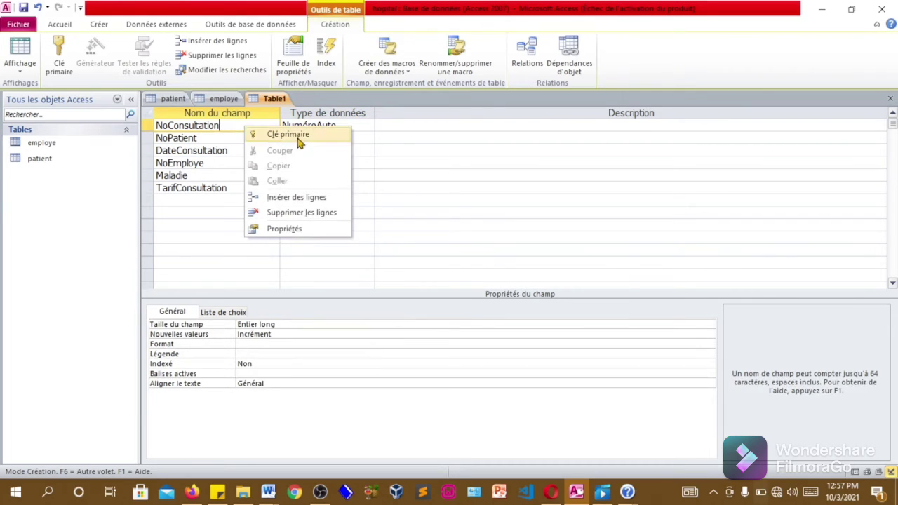
left_click(298, 136)
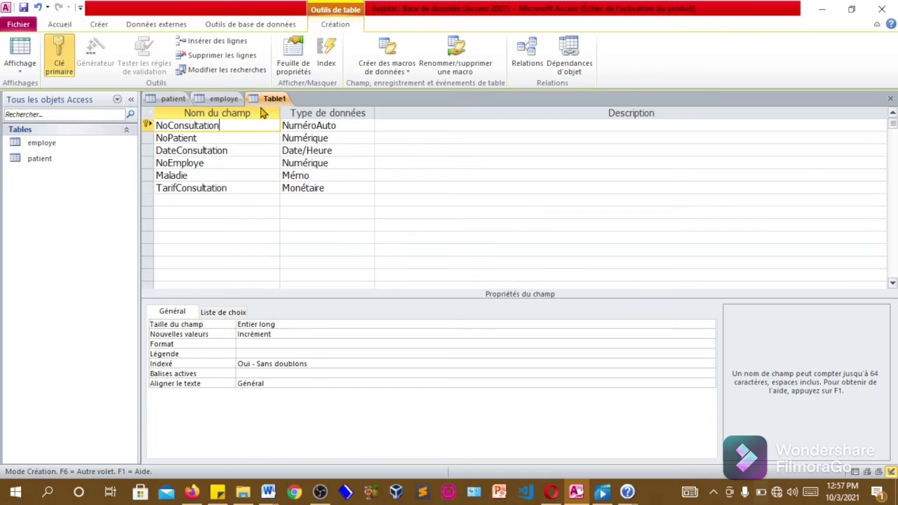
key("ctrl+s")
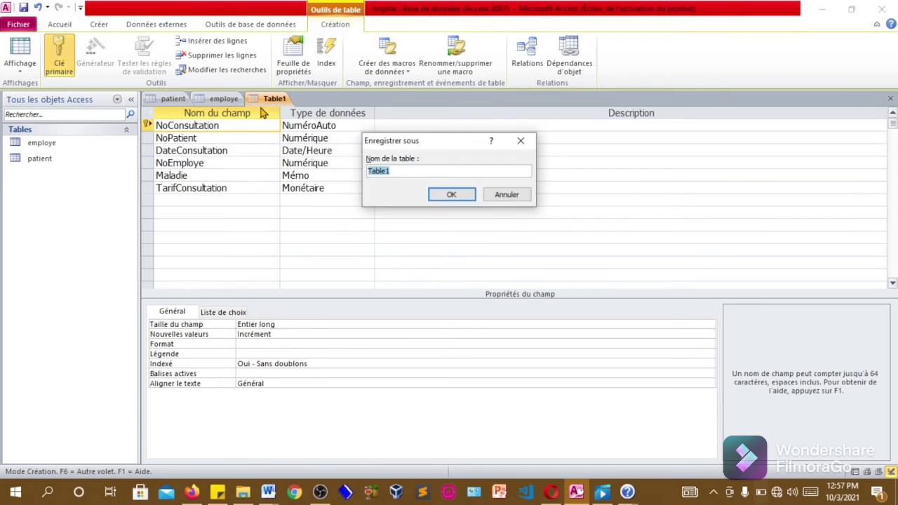
type("consultation")
key("Return")
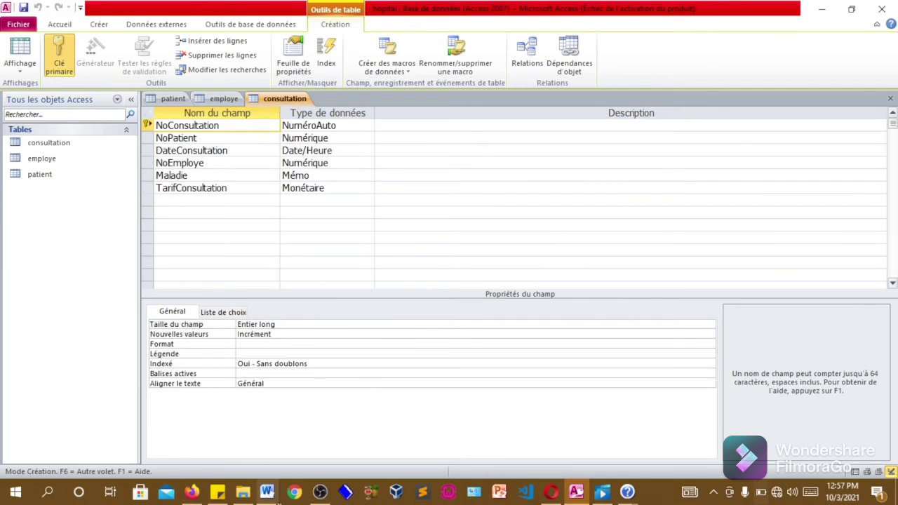
Switch to the Word document, minimize its help window, read the Payroll entity's fields and return to Access.
mouse_move(268, 493)
left_click(203, 449)
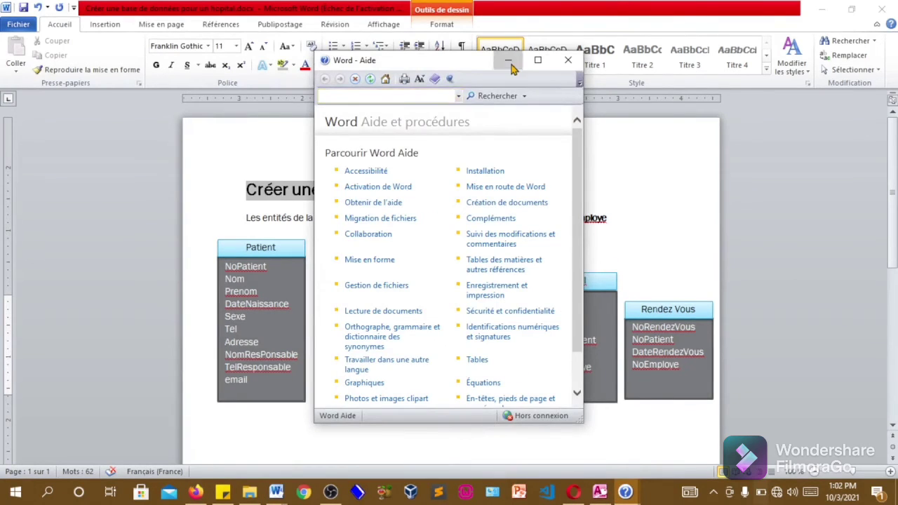
left_click(509, 63)
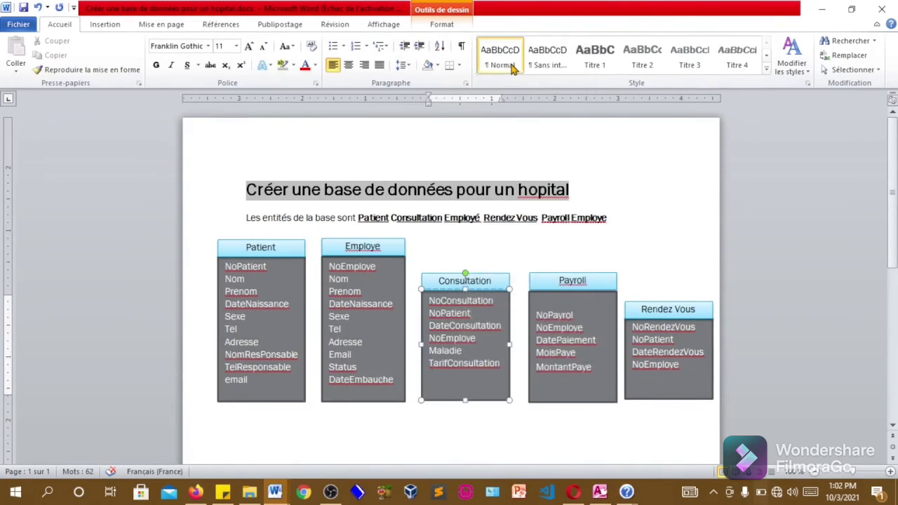
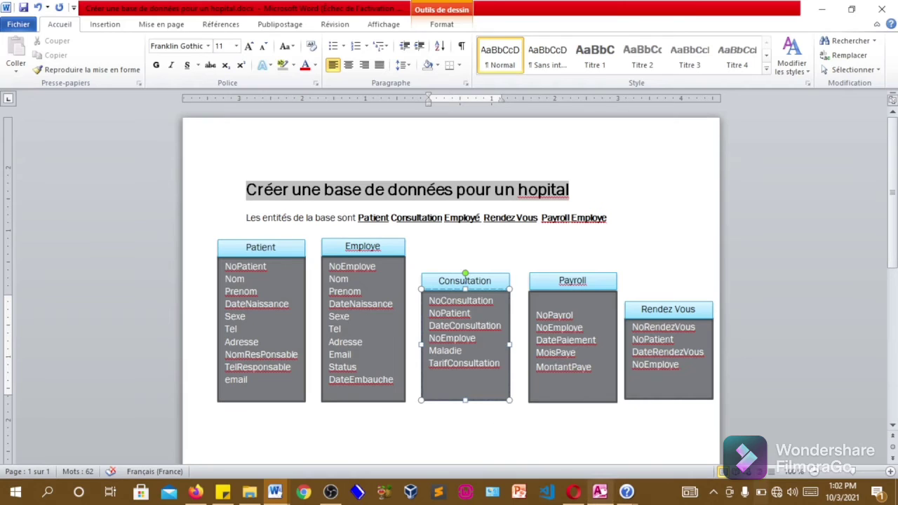
mouse_move(600, 492)
left_click(593, 438)
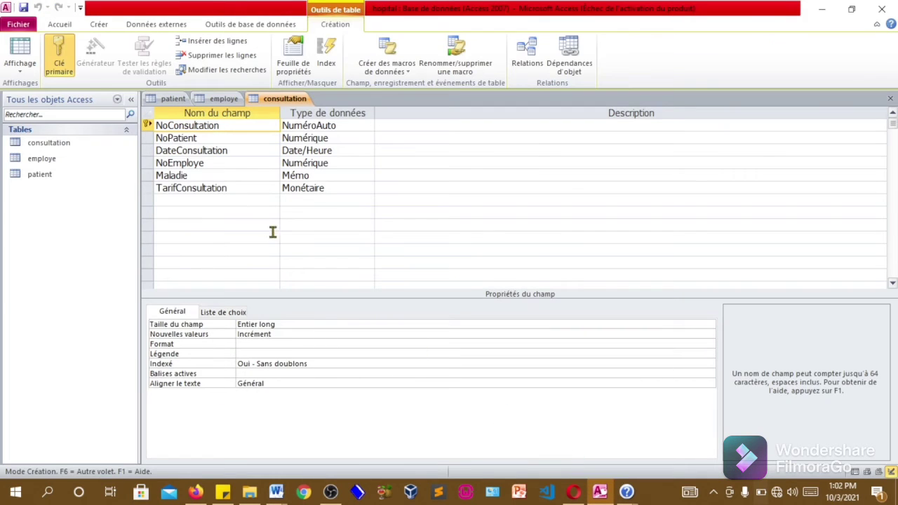
Create a new table in design view with a first field NoPayroll of type NuméroAuto.
left_click(100, 24)
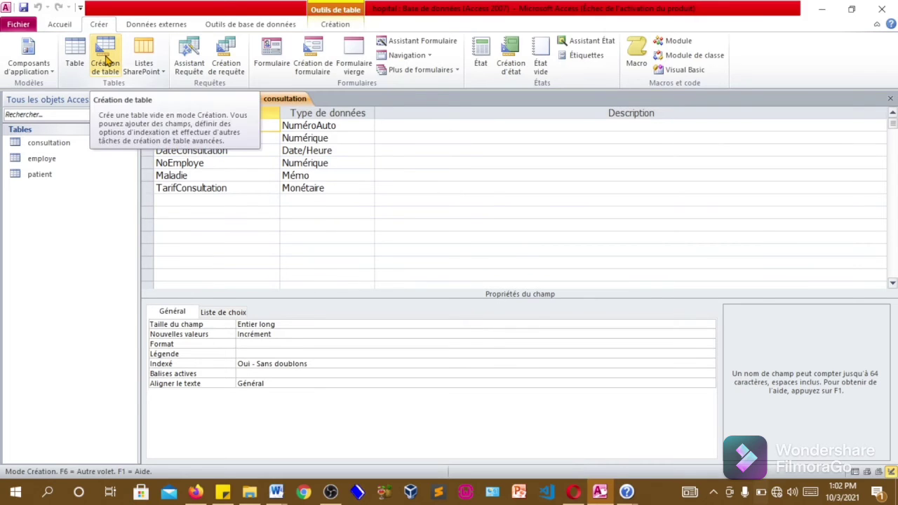
left_click(106, 62)
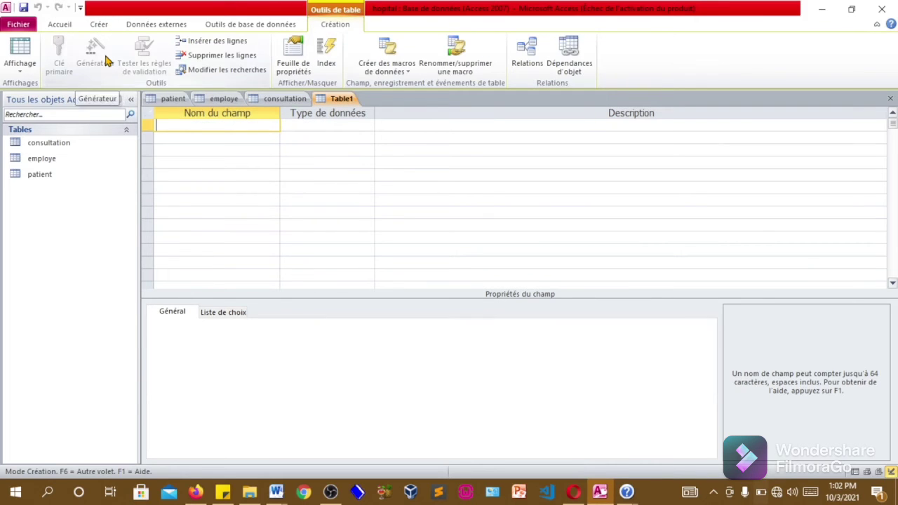
type("No")
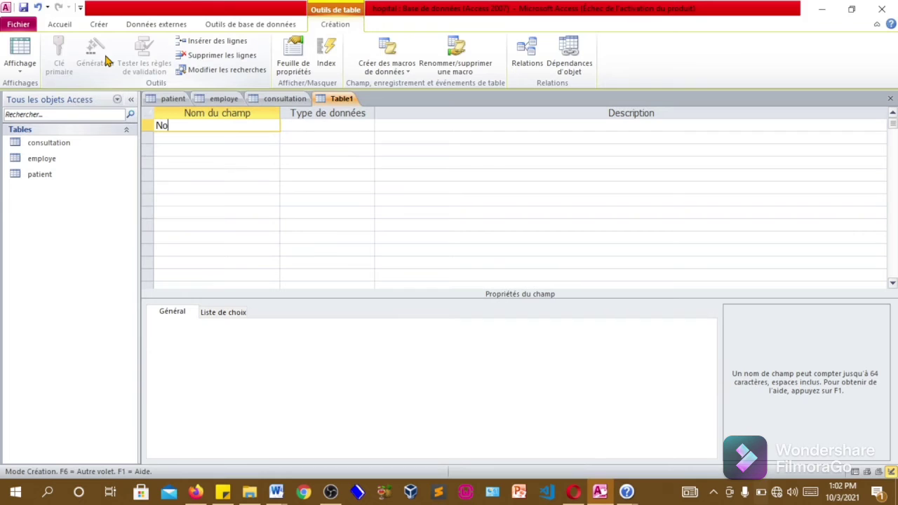
type("Payroll")
left_click(327, 127)
left_click(367, 126)
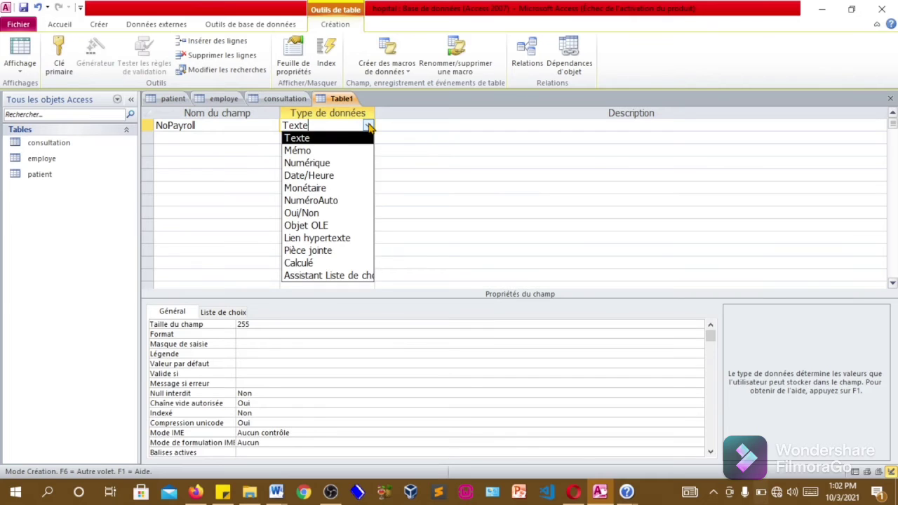
left_click(334, 201)
Add a NoEmploye field of type Numérique below NoPayroll with the caption "Refference employe".
left_click(217, 137)
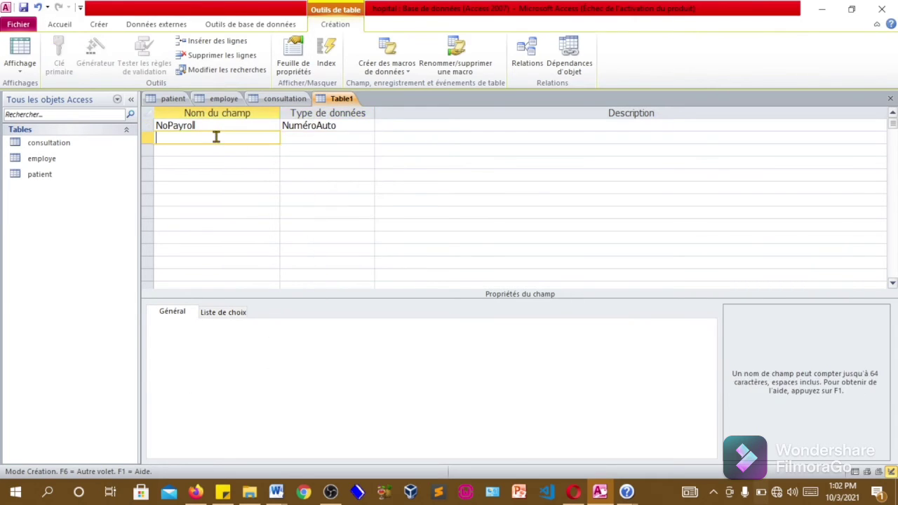
type("NoEmploye")
left_click(311, 137)
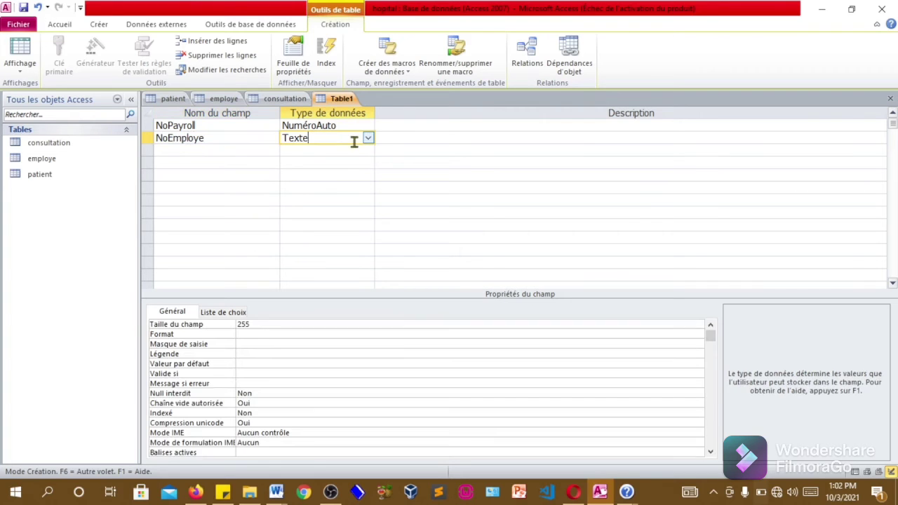
left_click(368, 138)
left_click(353, 175)
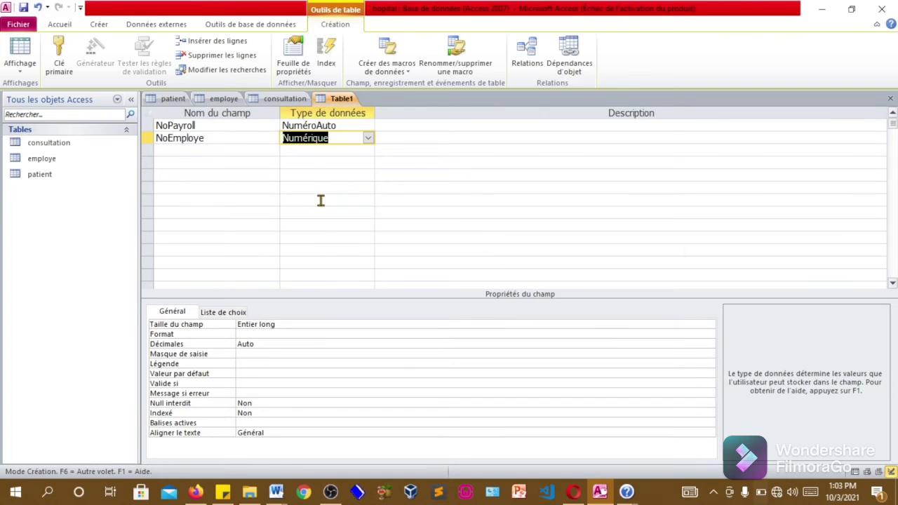
left_click(258, 365)
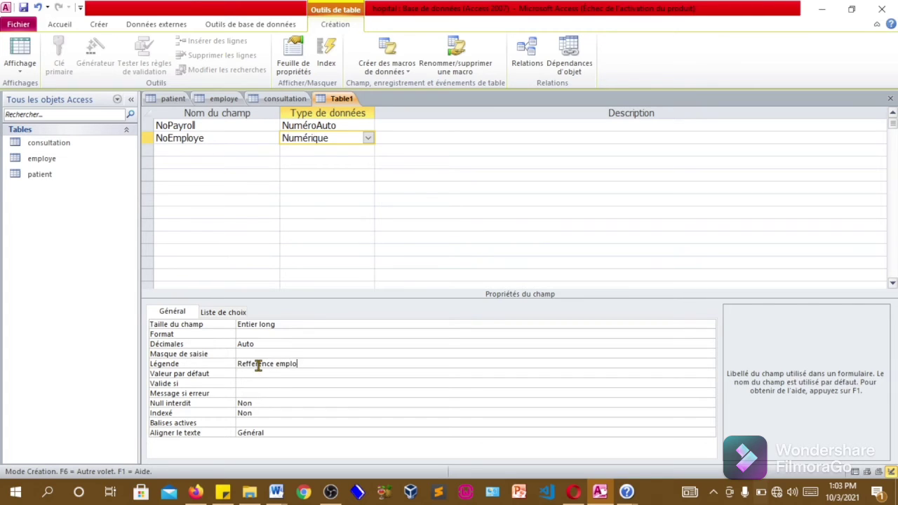
type("Refference employe")
Add a DatePaiement field of type Date/Heure below NoEmploye.
left_click(214, 147)
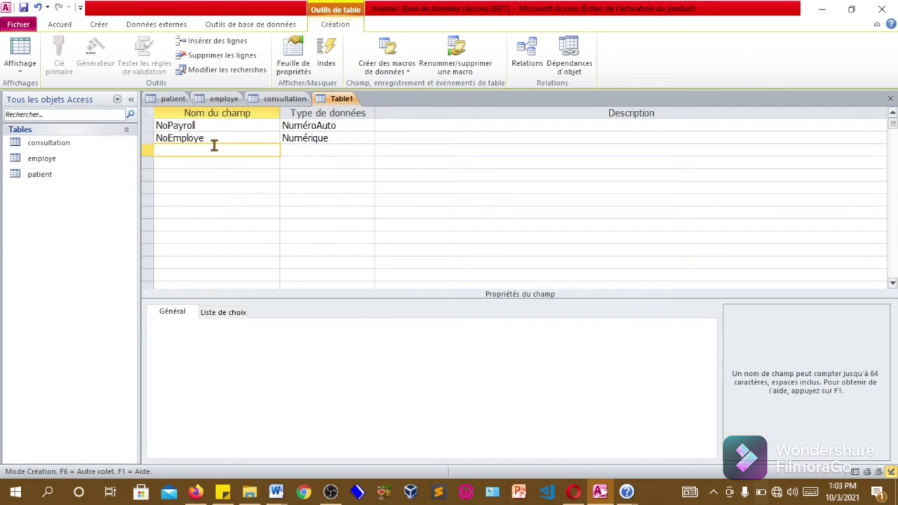
type("Dagt")
type("te")
type("Paem")
key("BackSpace")
type("ment")
left_click(290, 150)
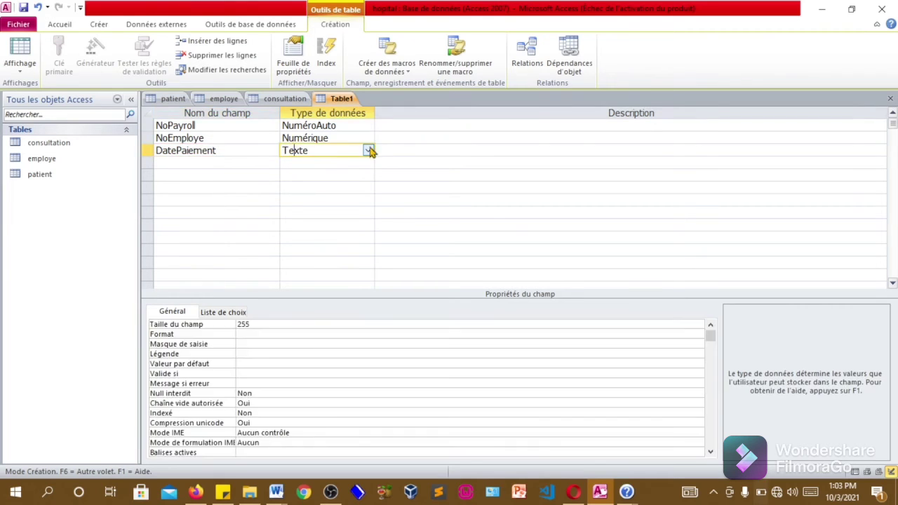
left_click(368, 150)
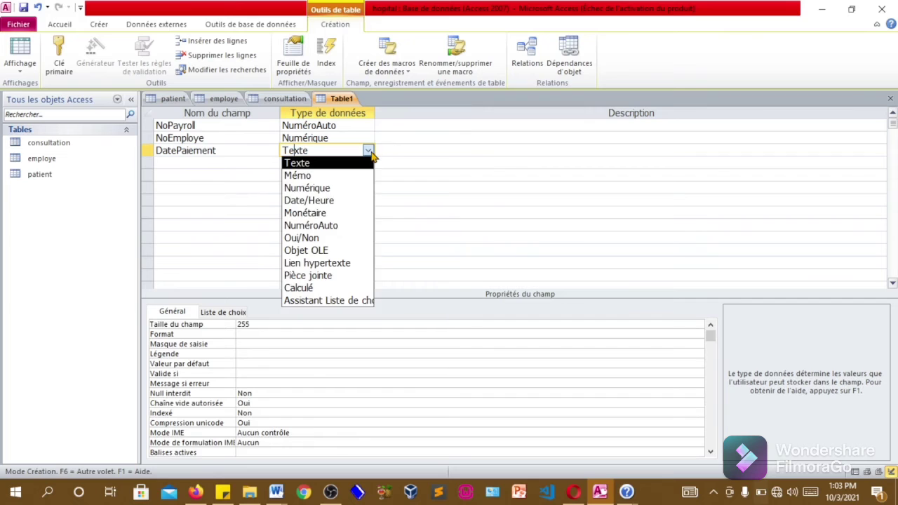
left_click(351, 202)
Add a MoisPaye field of type Texte below DatePaiement and edit its field size.
left_click(204, 162)
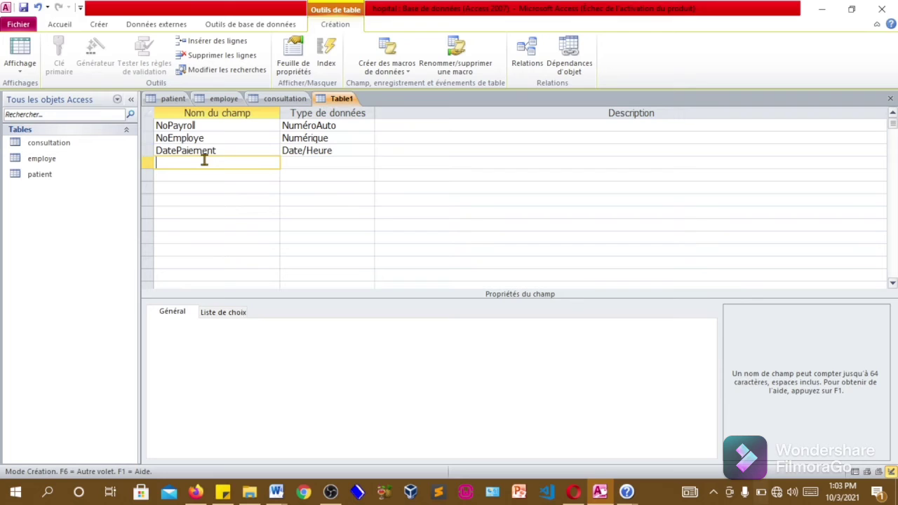
type("MoisPaye")
left_click(334, 164)
left_click(367, 164)
left_click(367, 175)
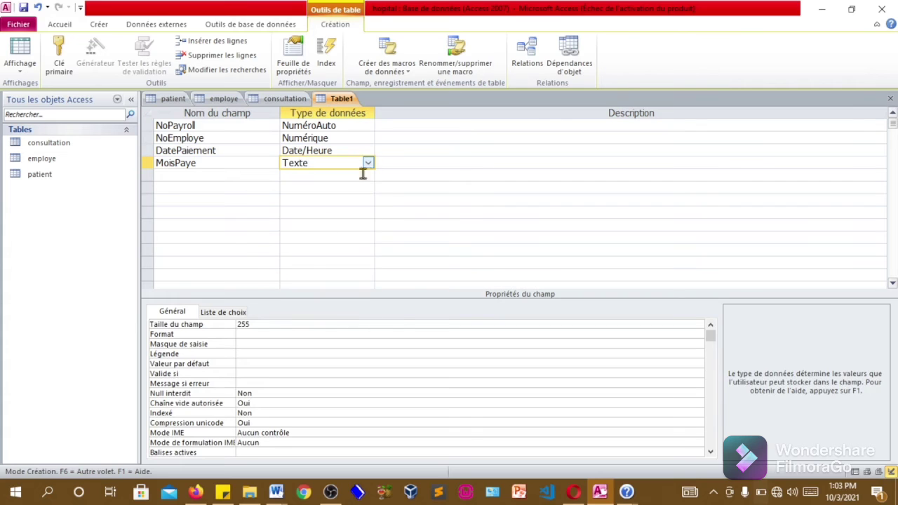
left_click(267, 327)
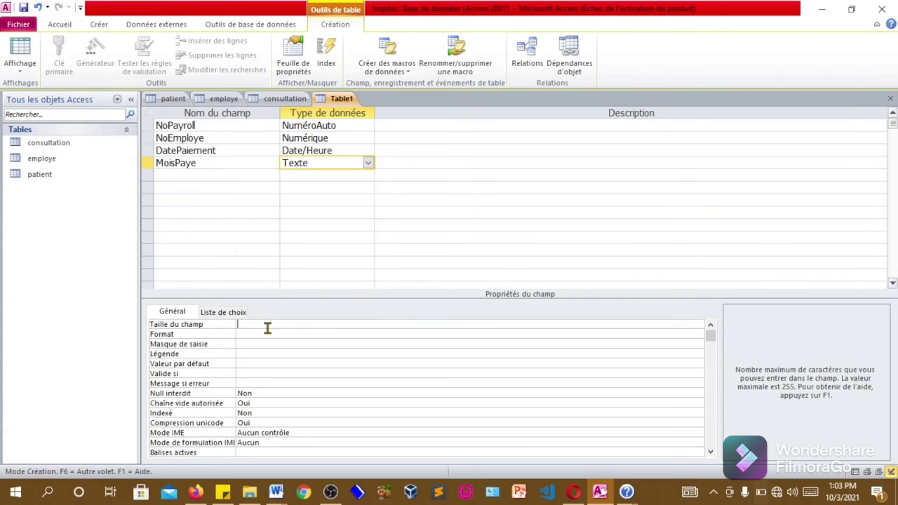
Add a MontantPaye field of type Monétaire and give it a caption beginning with "Montant".
left_click(232, 180)
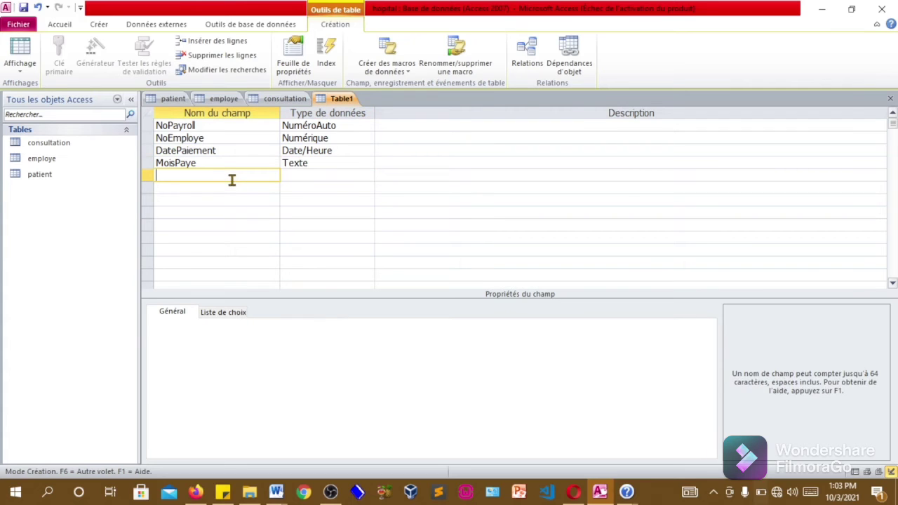
type("Mong")
type("ant")
type("Paye")
left_click(355, 176)
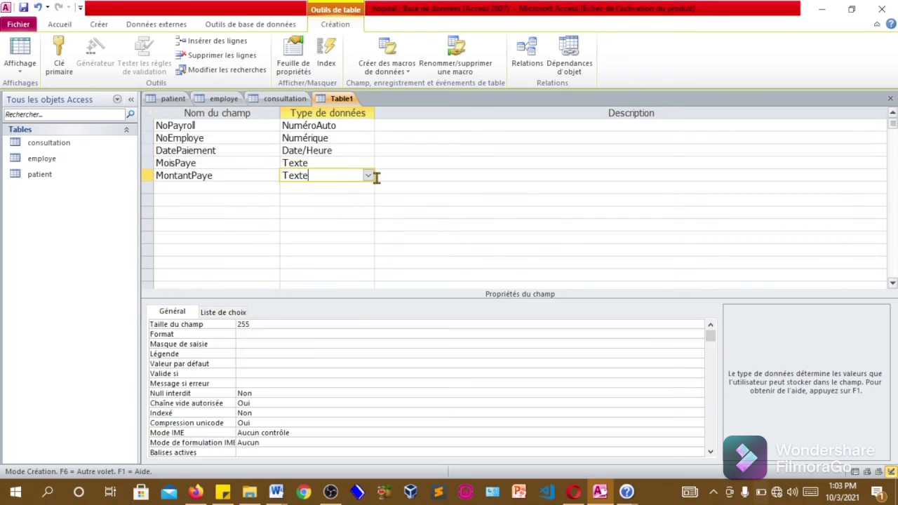
left_click(368, 176)
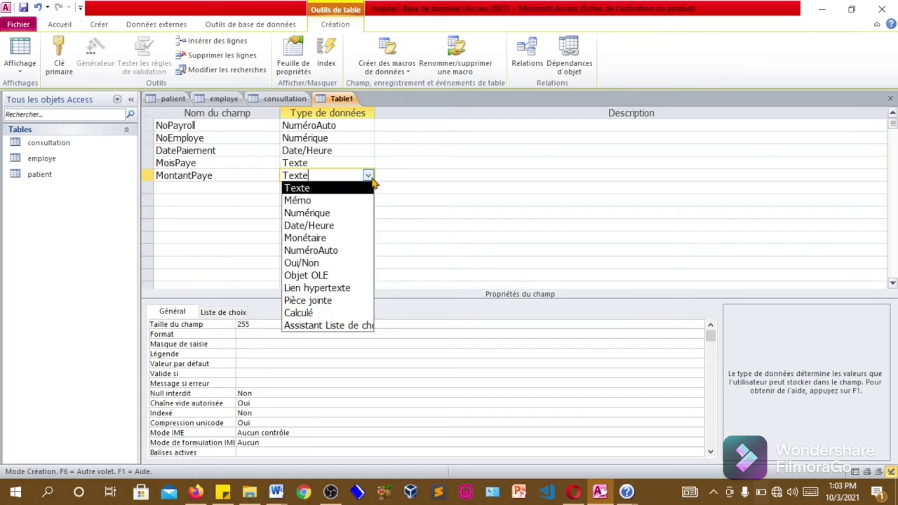
left_click(342, 238)
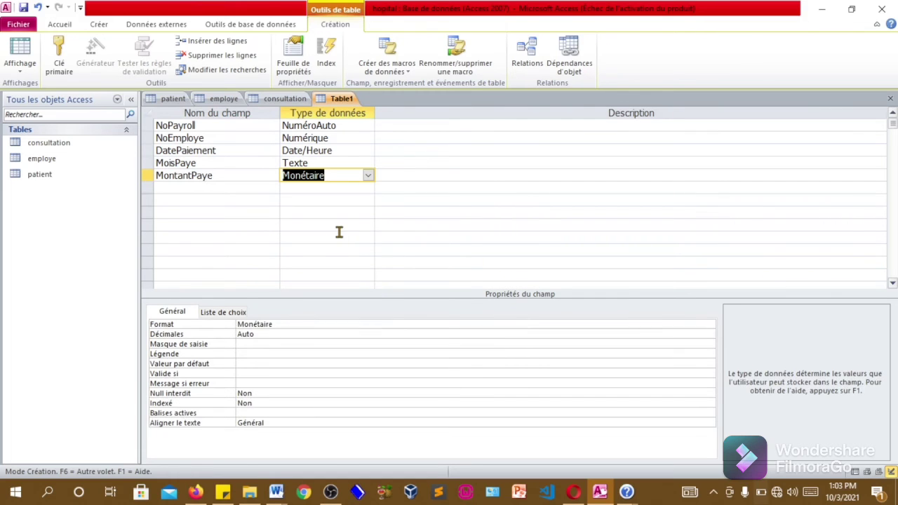
left_click(259, 355)
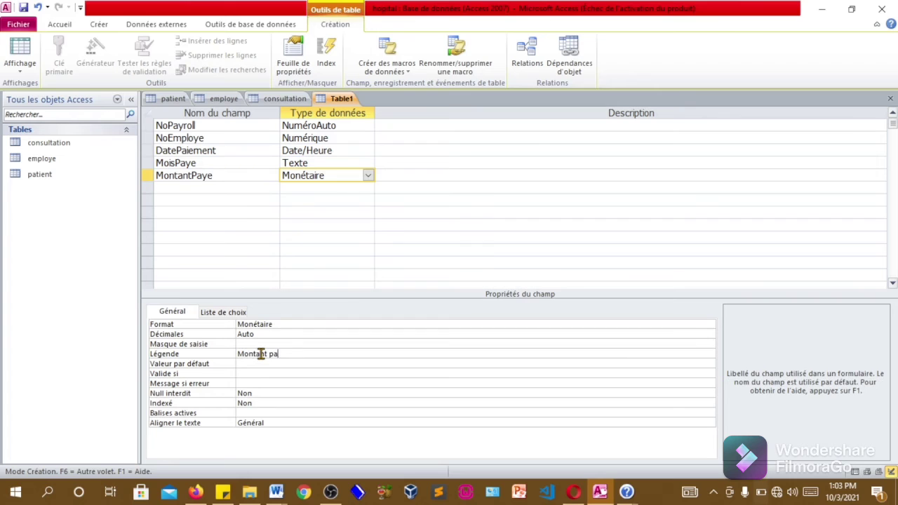
Make NoPayroll the primary key and save the table as payroll.
right_click(231, 125)
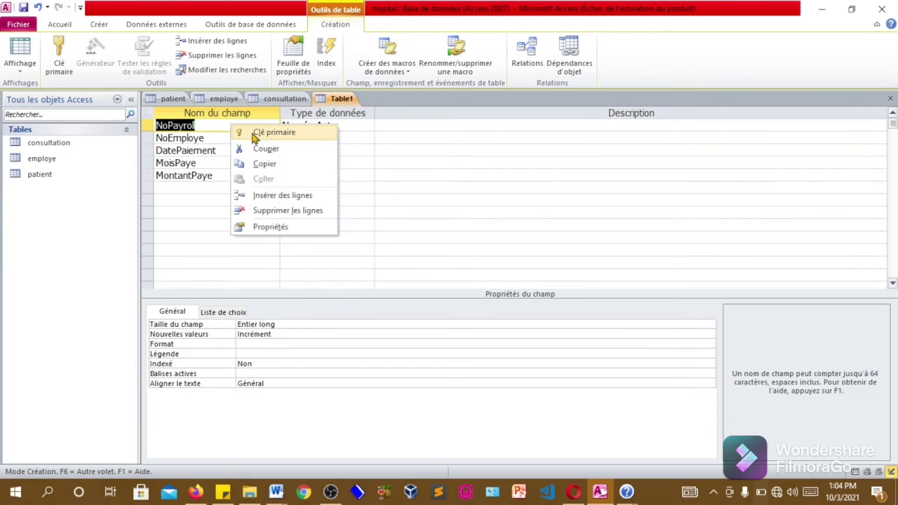
left_click(254, 135)
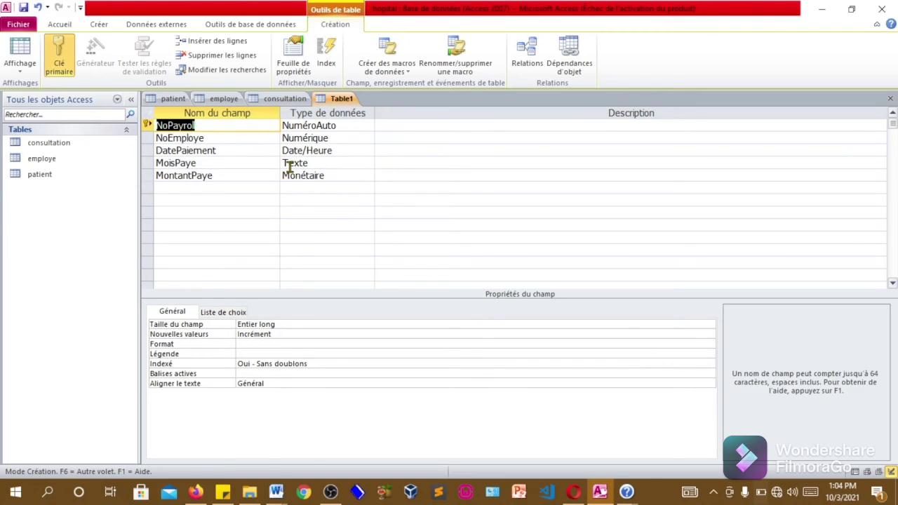
key("ctrl+s")
type("p")
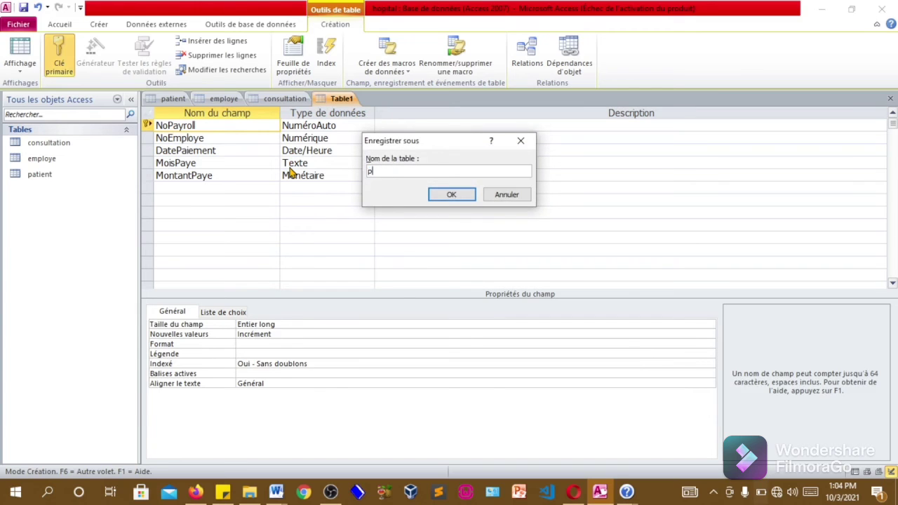
type("ayroll")
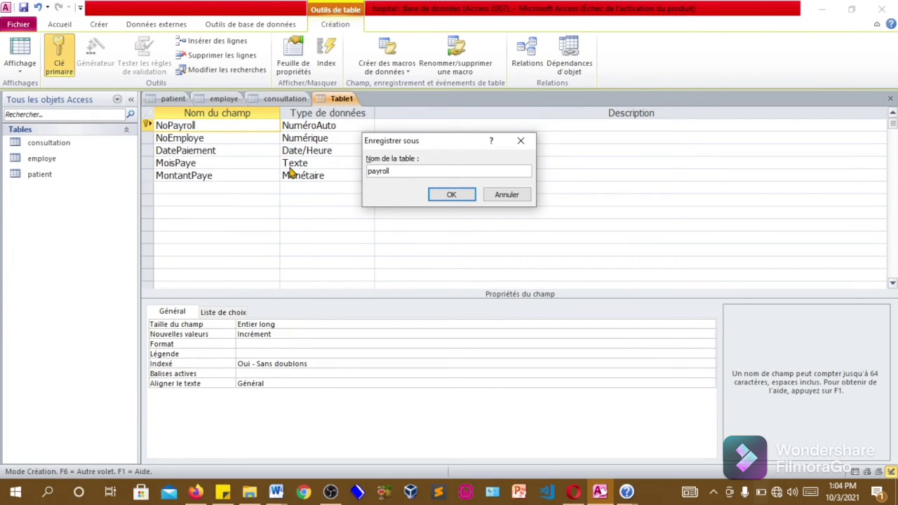
left_click(452, 196)
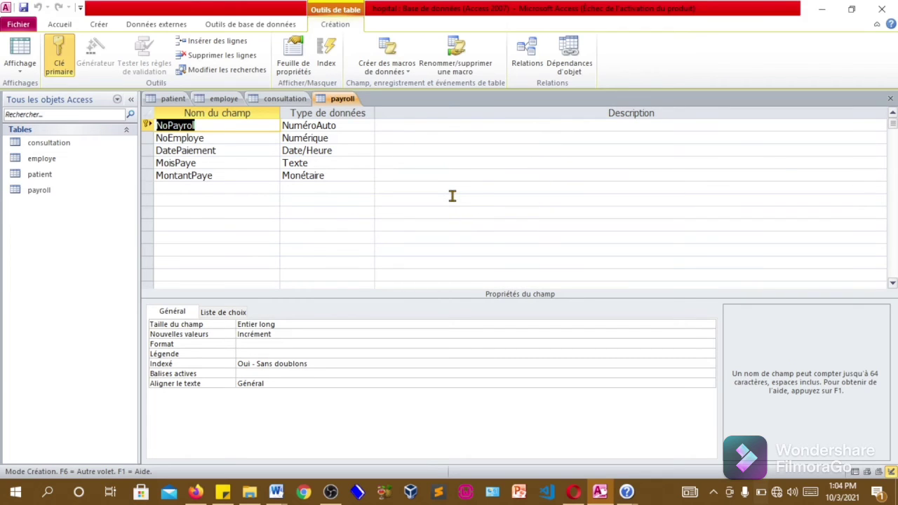
key("F4")
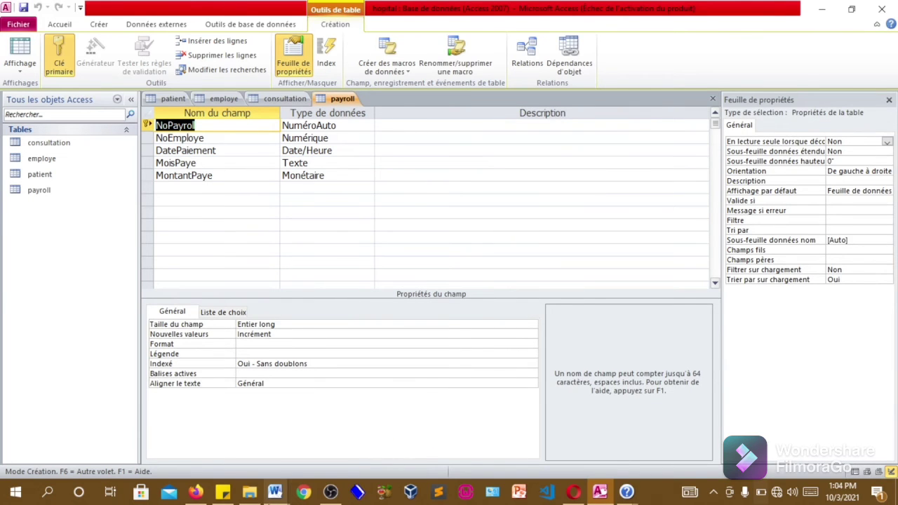
Switch to the Word document to check the Rendez Vous entity's fields, and return to the Access database.
mouse_move(273, 472)
left_click(241, 436)
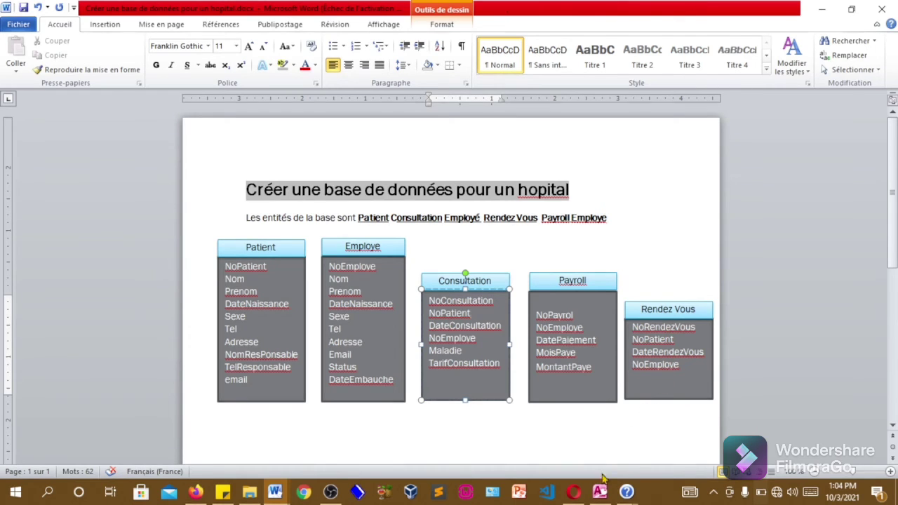
mouse_move(600, 492)
left_click(560, 441)
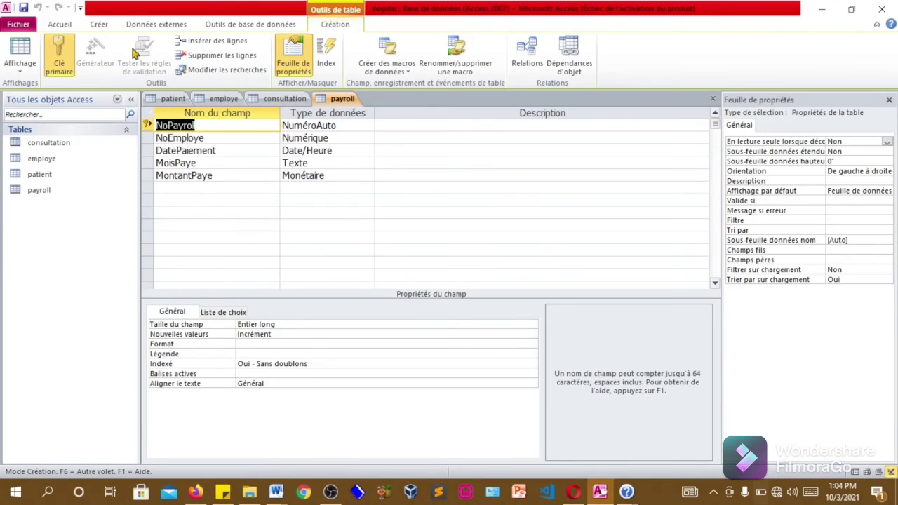
Create a new table in design view and add a NoRendezVous field of type NuméroAuto.
left_click(98, 26)
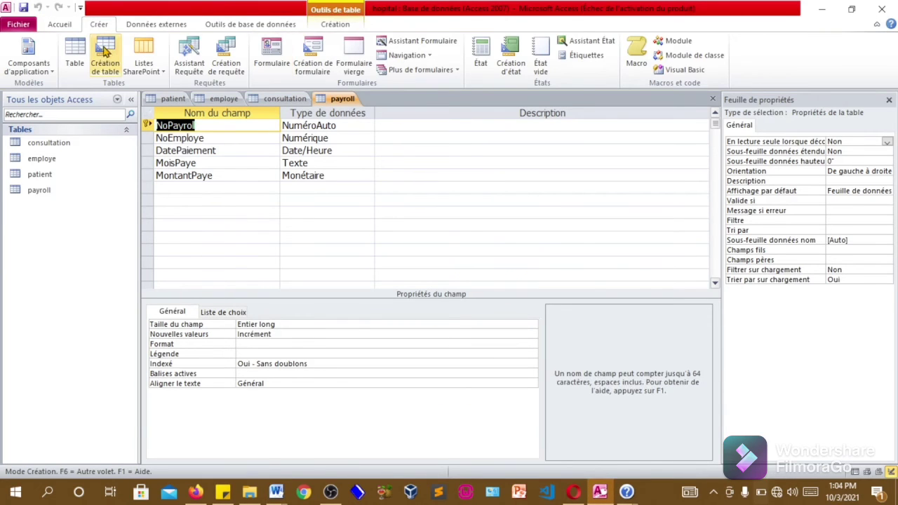
left_click(105, 57)
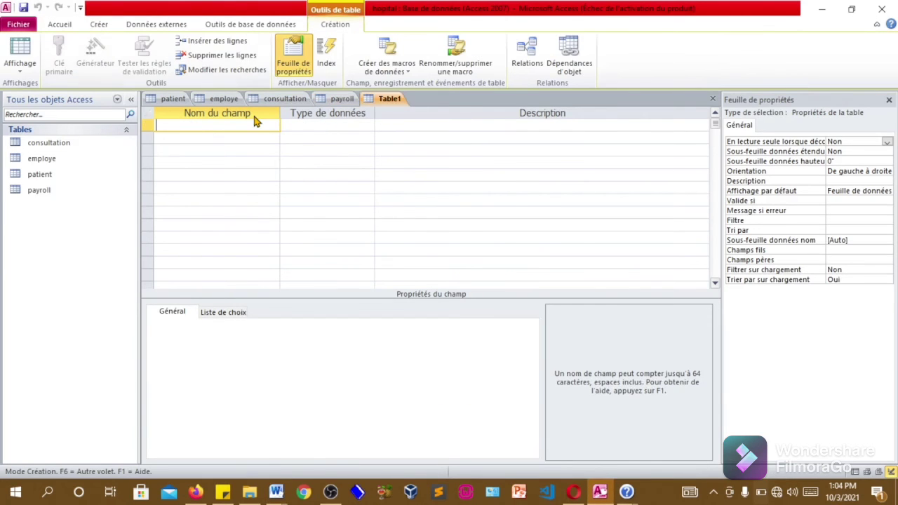
type("NoRendezVous")
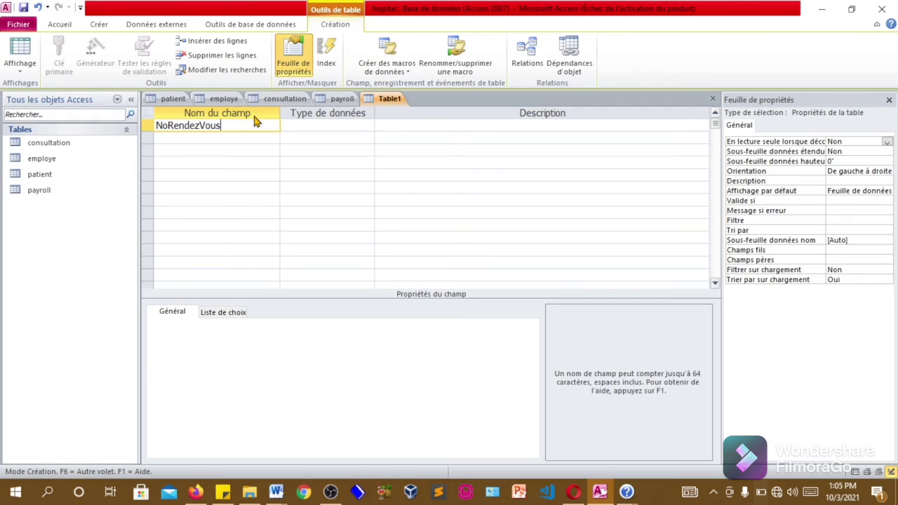
left_click(321, 126)
left_click(377, 128)
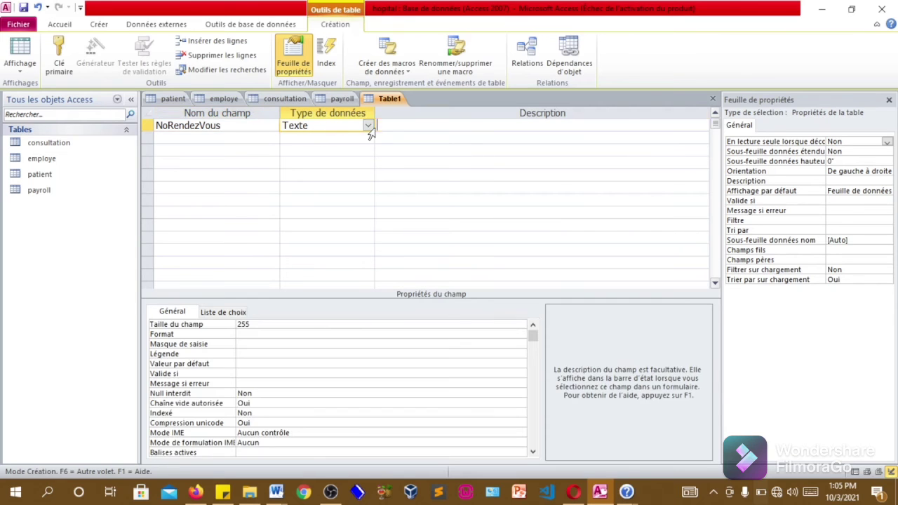
left_click(368, 126)
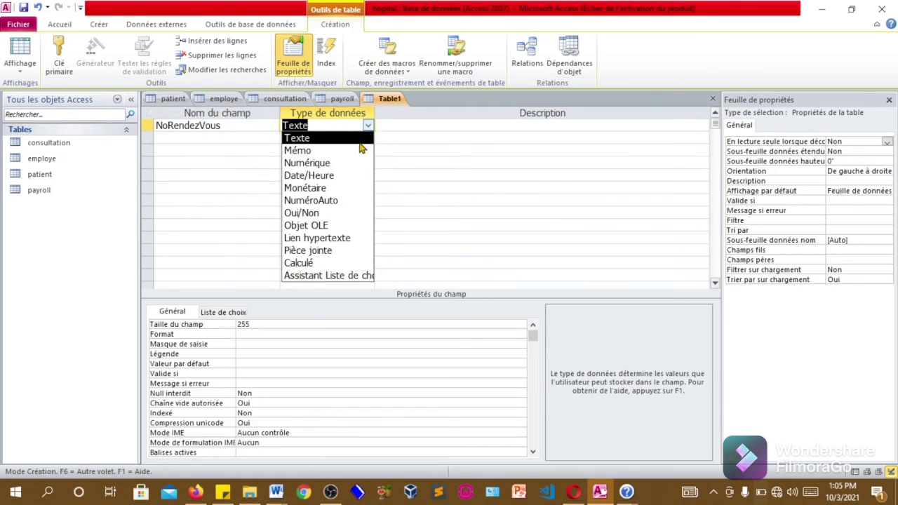
left_click(328, 199)
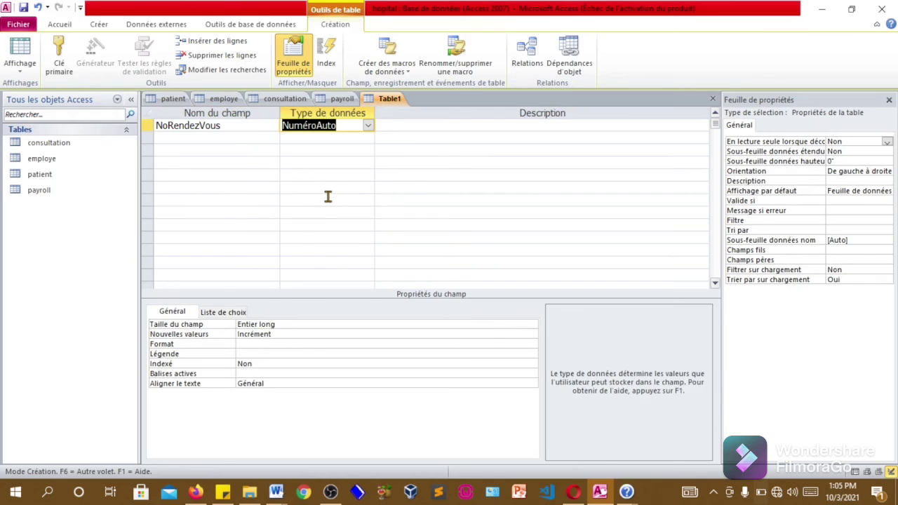
Add a NoPatient field of type Numérique below NoRendezVous.
left_click(225, 137)
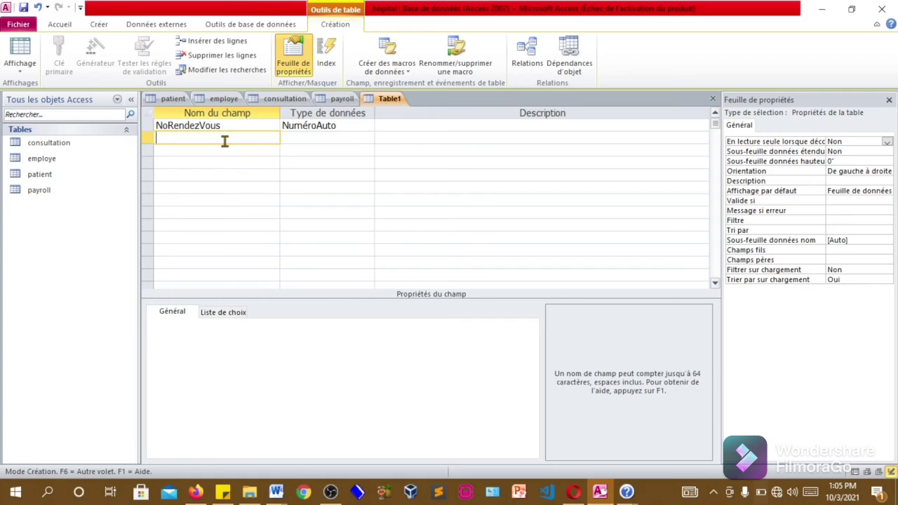
type("NoPatient")
left_click(328, 141)
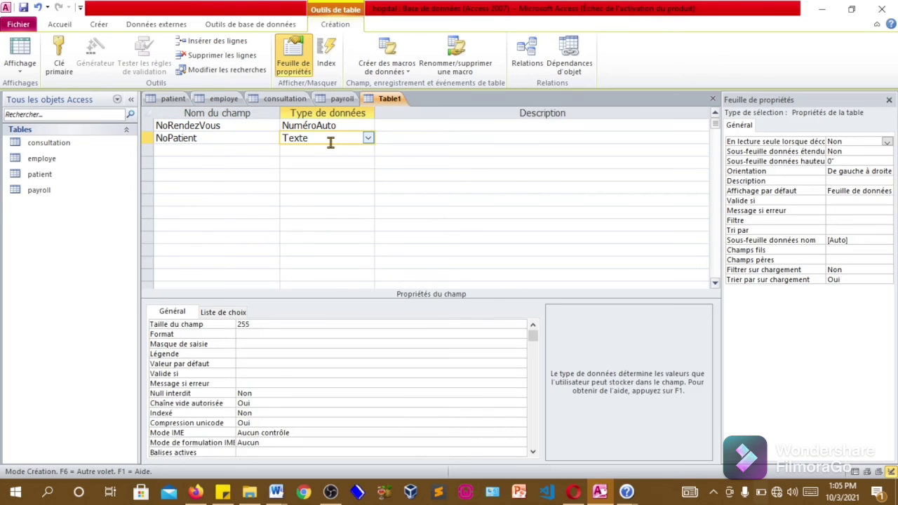
left_click(369, 138)
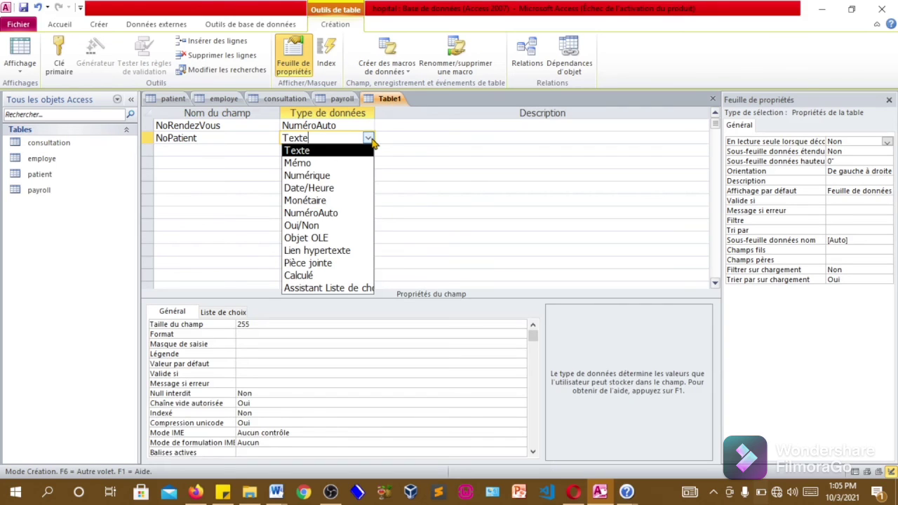
left_click(355, 180)
Add a DateRendezvous field of type Date/Heure below NoPatient.
left_click(205, 155)
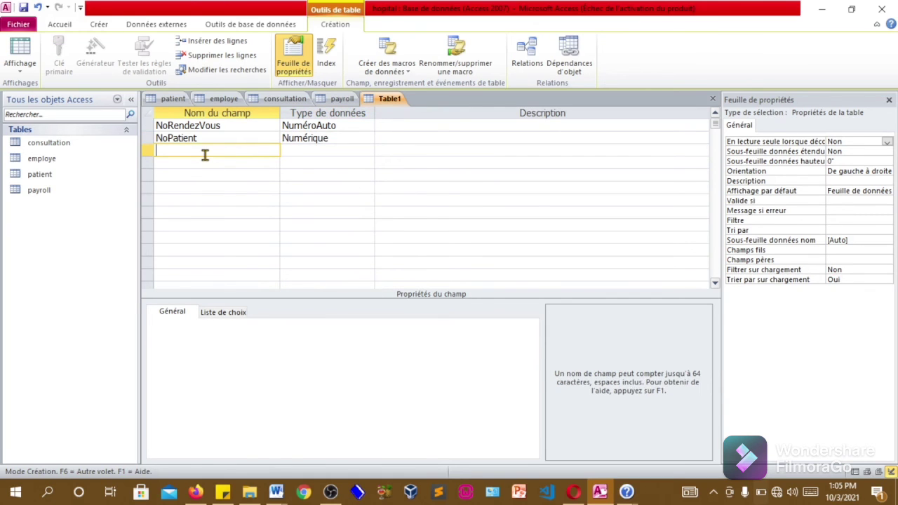
type("DateRende")
type("zvous")
left_click(321, 149)
left_click(369, 150)
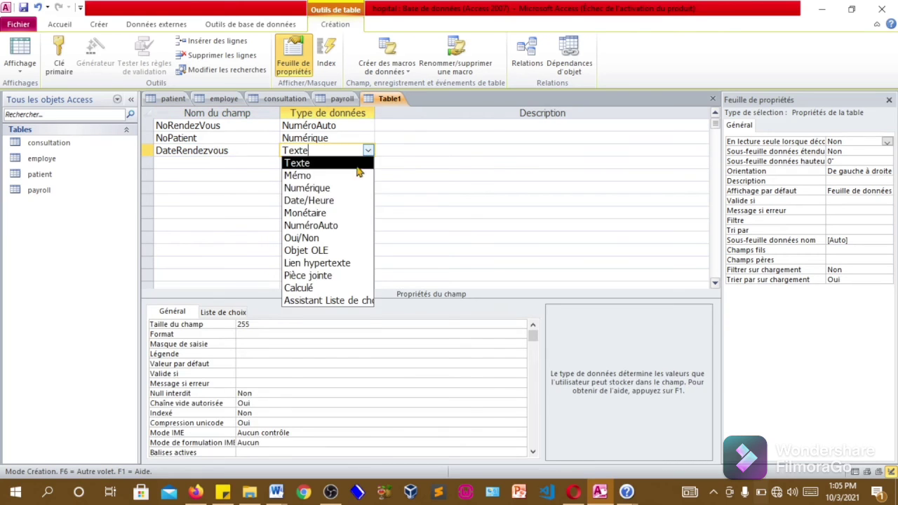
left_click(335, 200)
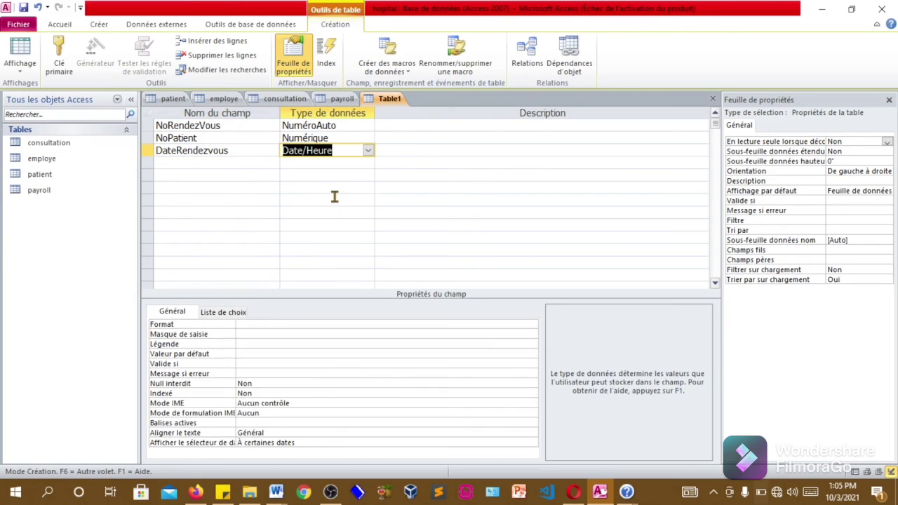
Set the caption of the NoPatient field to "Référence Patient".
left_click(331, 138)
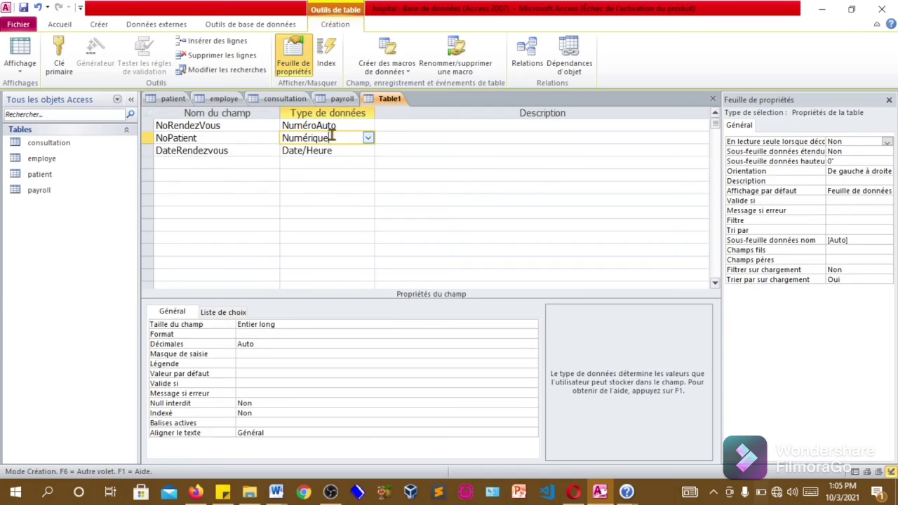
left_click(248, 364)
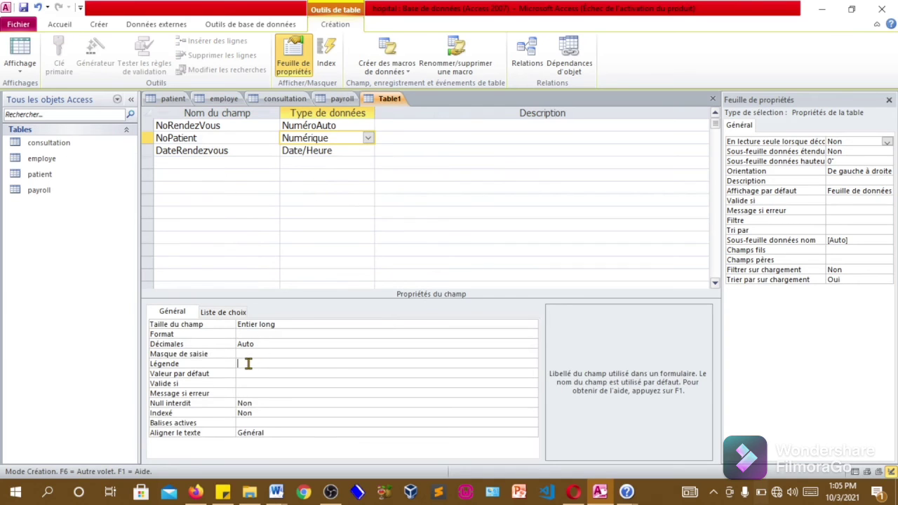
type("Réfé")
type("rence")
type(" Patient")
Set the caption of the DateRendezvous field to "Date".
left_click(326, 152)
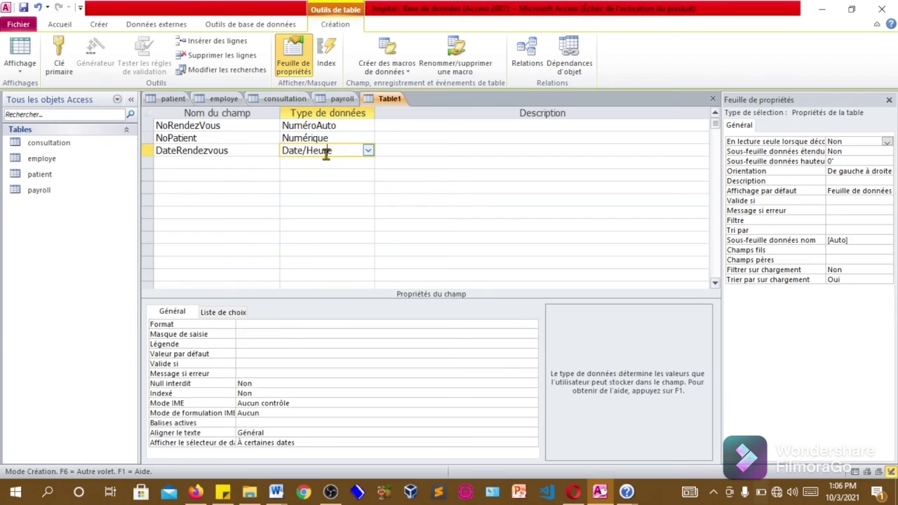
left_click(279, 342)
type("Date")
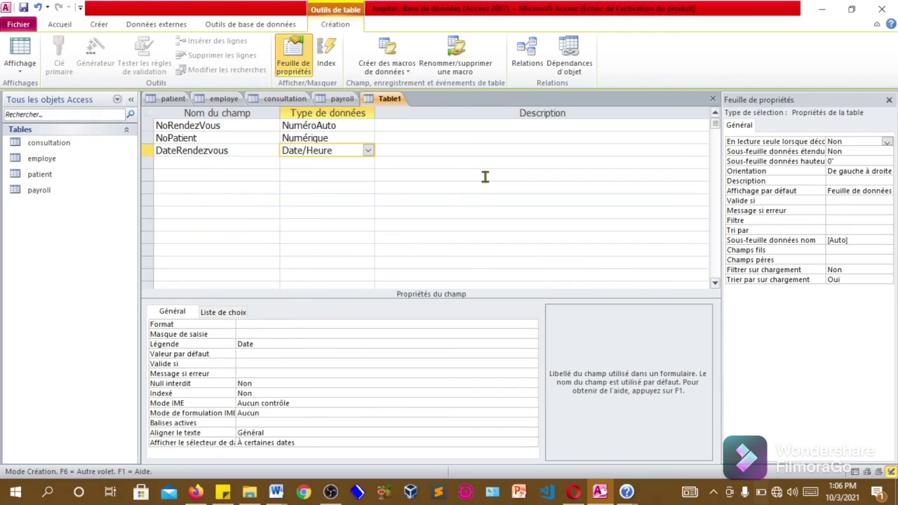
Add a NoEmploye field of type Numérique below DateRendezvous with the caption "Refference EMploye".
left_click(212, 164)
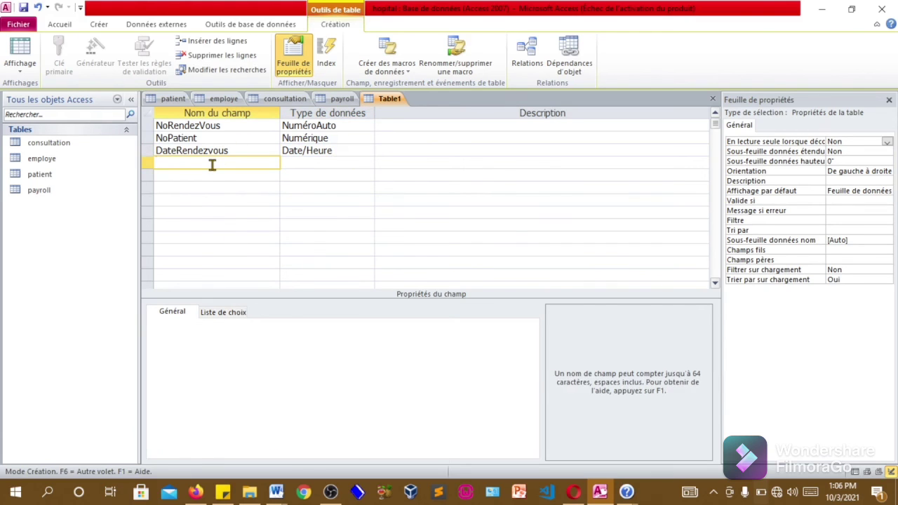
type("NoEmploye")
left_click(364, 163)
left_click(369, 164)
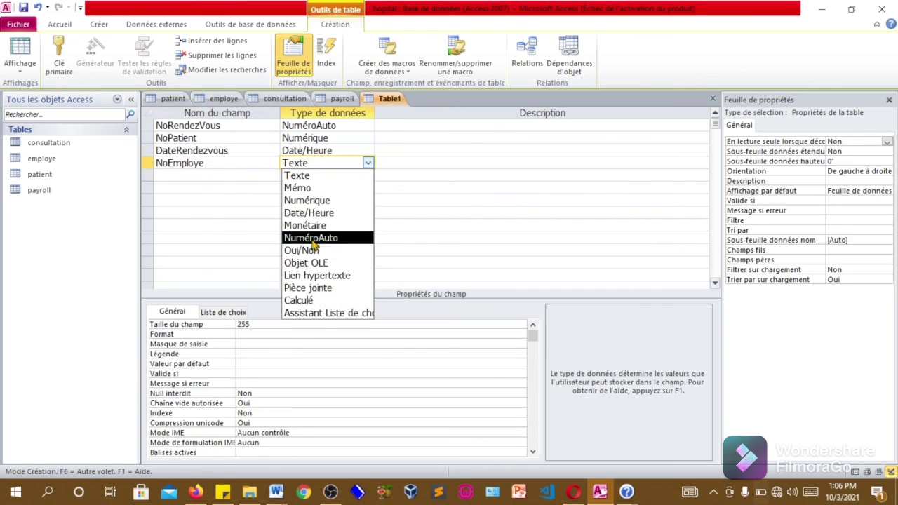
left_click(336, 201)
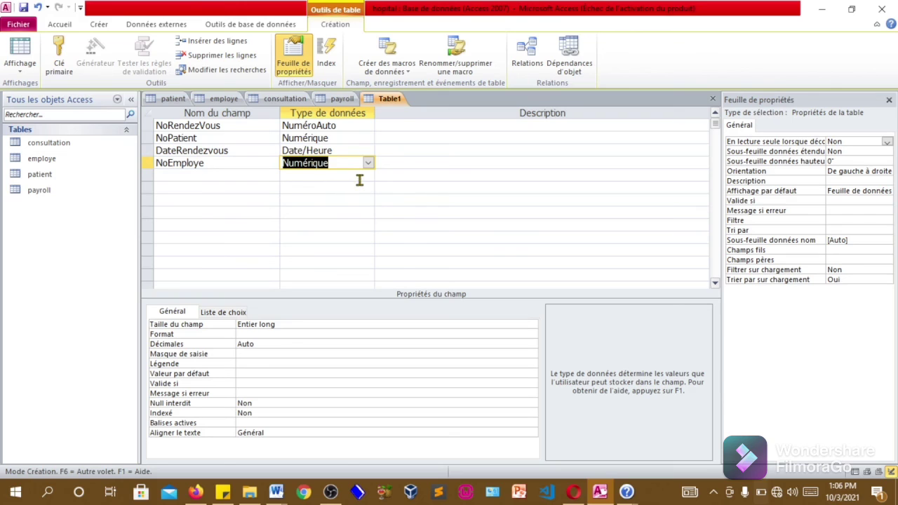
left_click(294, 362)
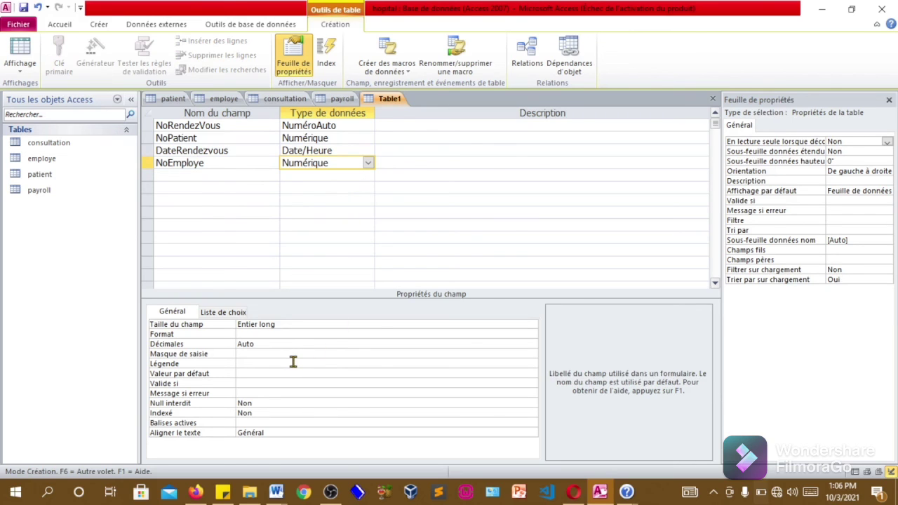
type("Refference EMploye")
Make NoRendezVous the primary key and save the table as "rendez vous".
right_click(264, 129)
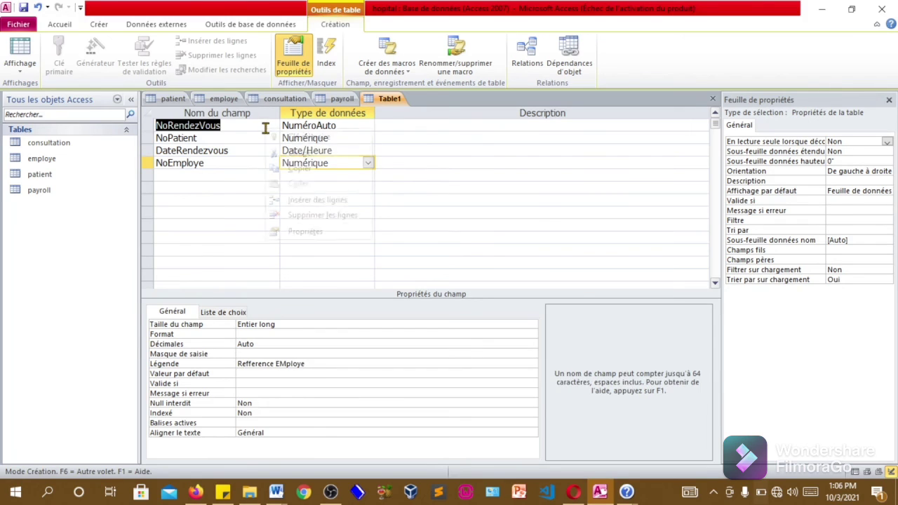
left_click(307, 139)
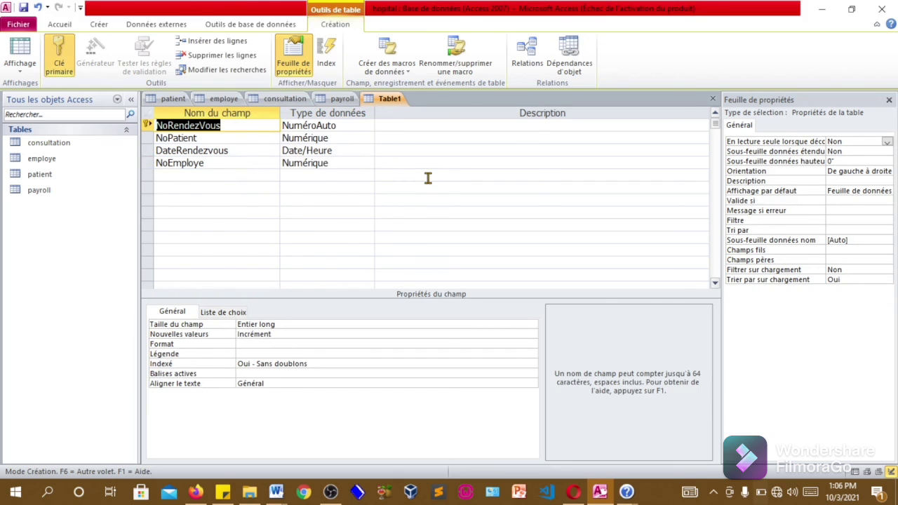
key("ctrl+s")
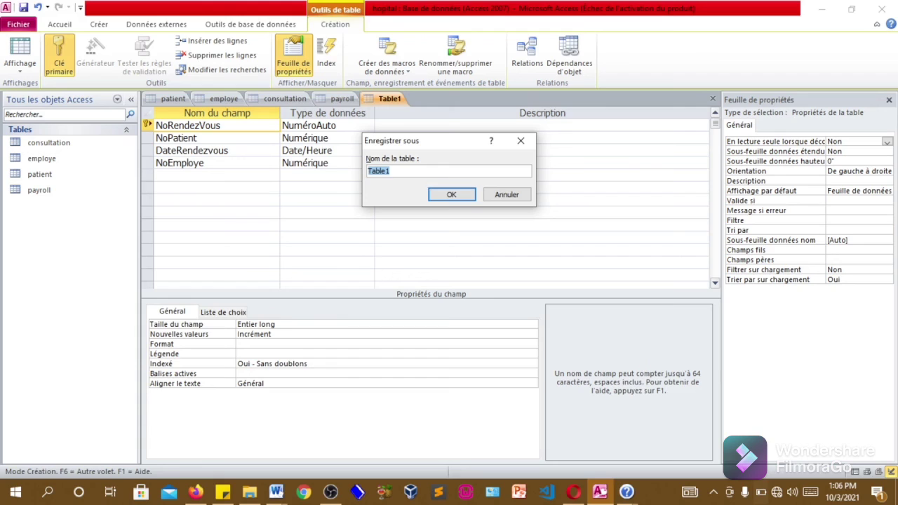
key("BackSpace")
type("rendez vous")
left_click(460, 196)
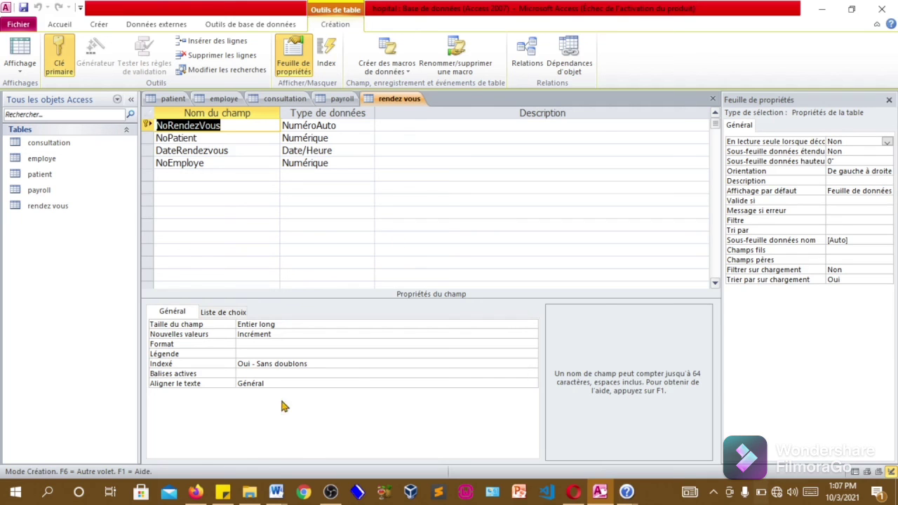
Compare the created tables with the entity list in the Word document, and return to the Access database.
mouse_move(280, 491)
left_click(251, 450)
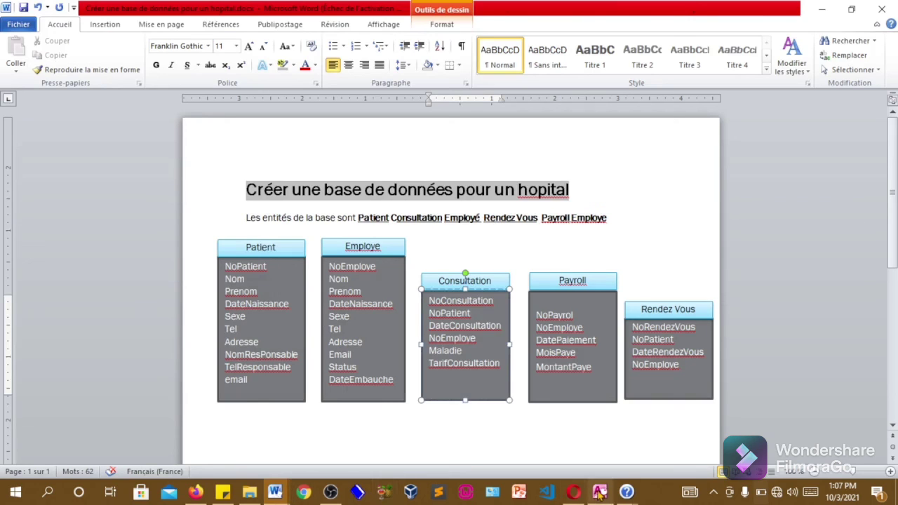
mouse_move(600, 491)
left_click(592, 449)
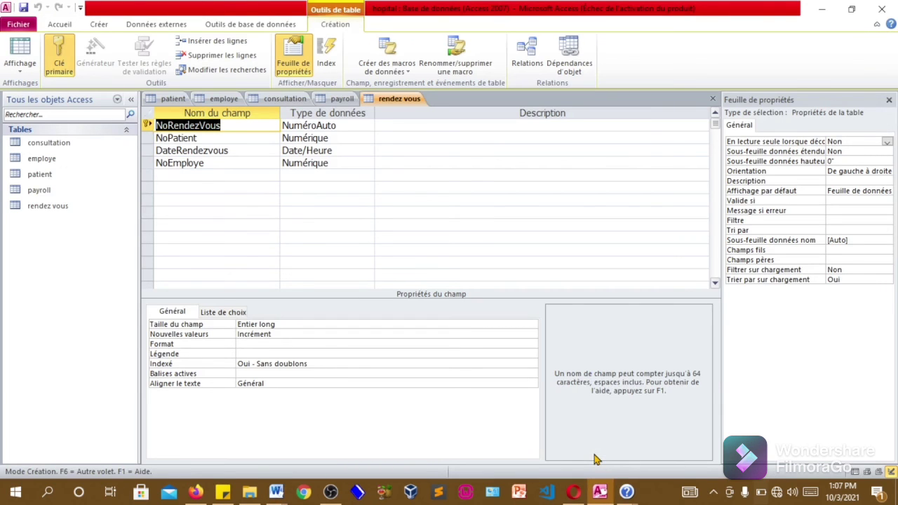